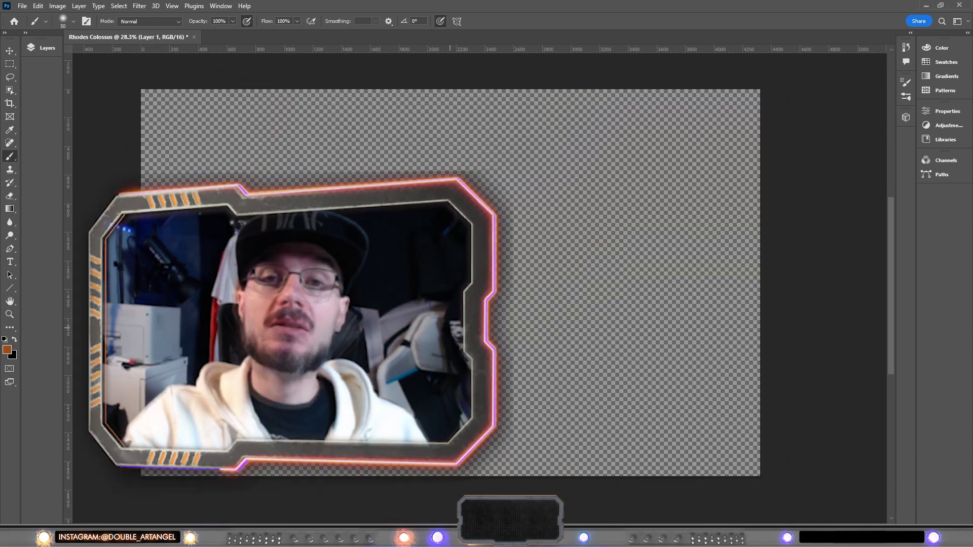
- Place the Drone Rhodes harbor photo on the empty Rhodes Colossus canvas
left_click_drag(472, 304, 450, 315)
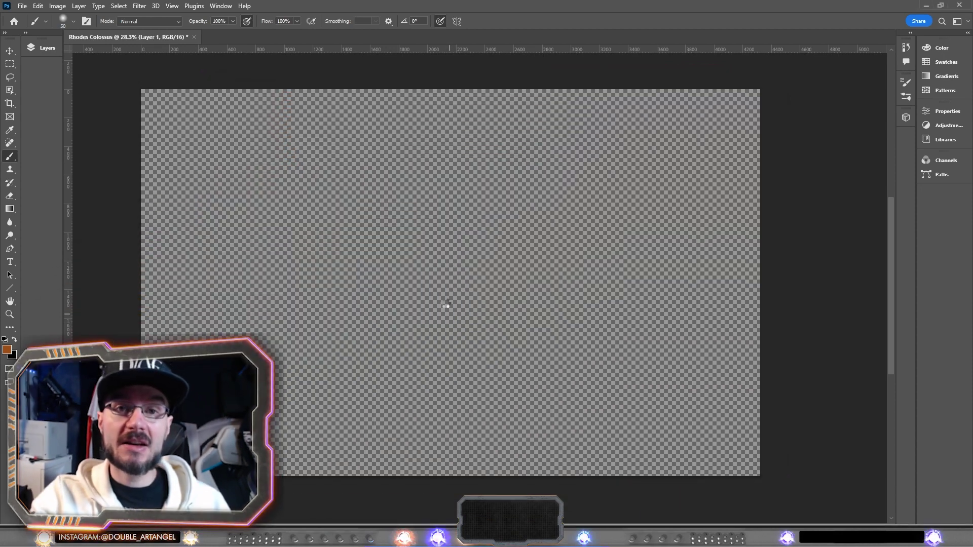
key("Return")
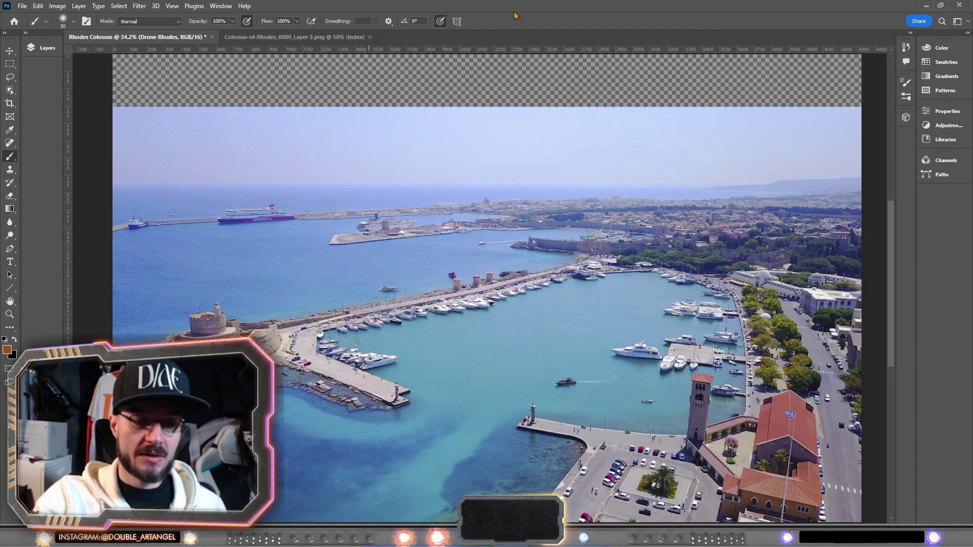
scroll(614, 305, "down", 1)
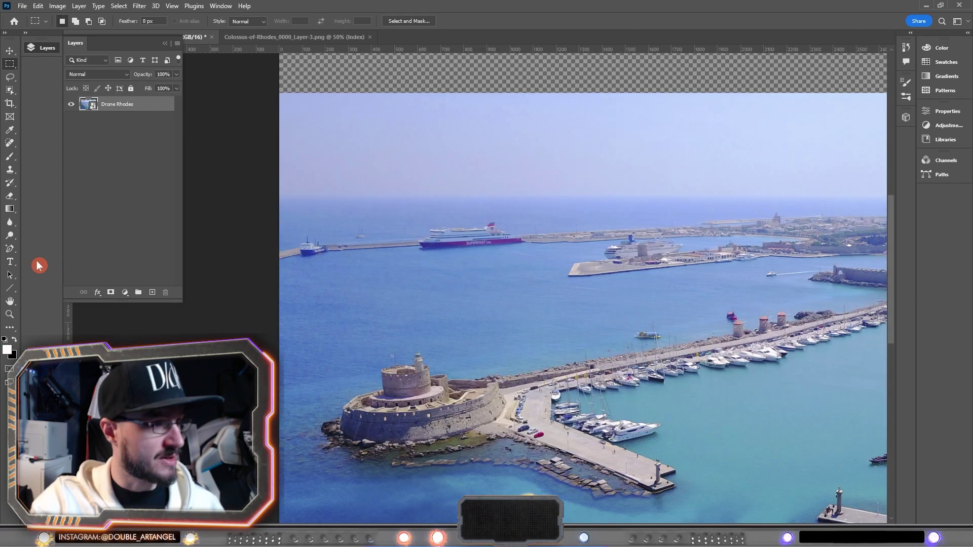
- Mask out the sky above the horizon in the Drone Rhodes photo with a Pen tool path
left_click(11, 249)
left_click(17, 252, "alt")
left_click(17, 252, "alt")
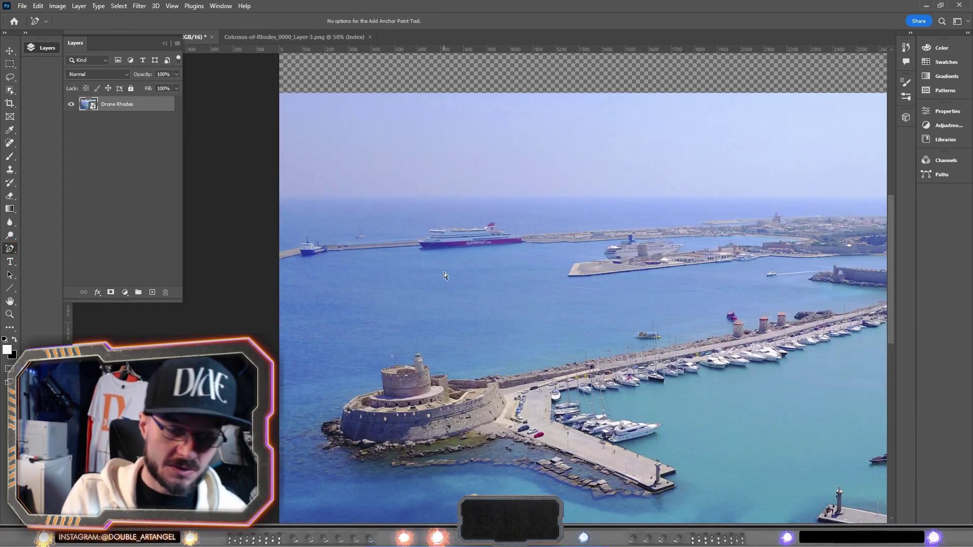
left_click(17, 252, "alt")
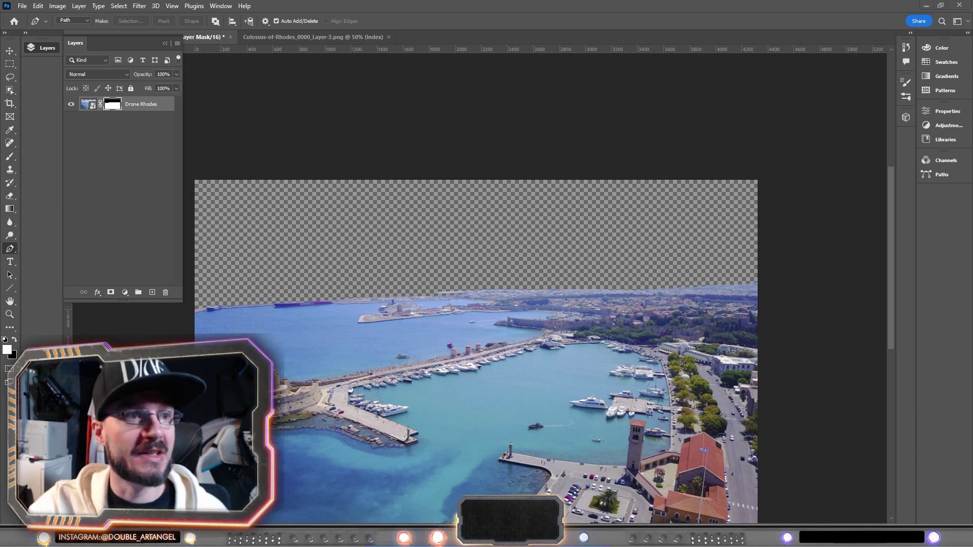
- Place the red sunrise photo over the harbor and flip it horizontally
left_click_drag(783, 405, 567, 344)
scroll(503, 340, "down", 1)
scroll(634, 351, "down", 1)
right_click(536, 362)
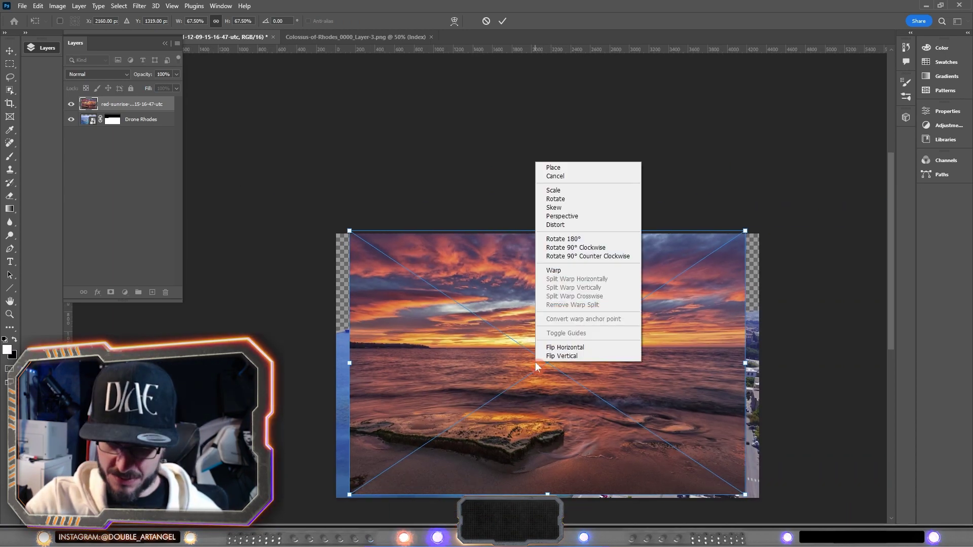
left_click(603, 345)
key("Return")
- Move the sunrise layer beneath Drone Rhodes and shift it up until its sea horizon shows above the harbor's distant coastline
key("ctrl+bracketleft")
key("p")
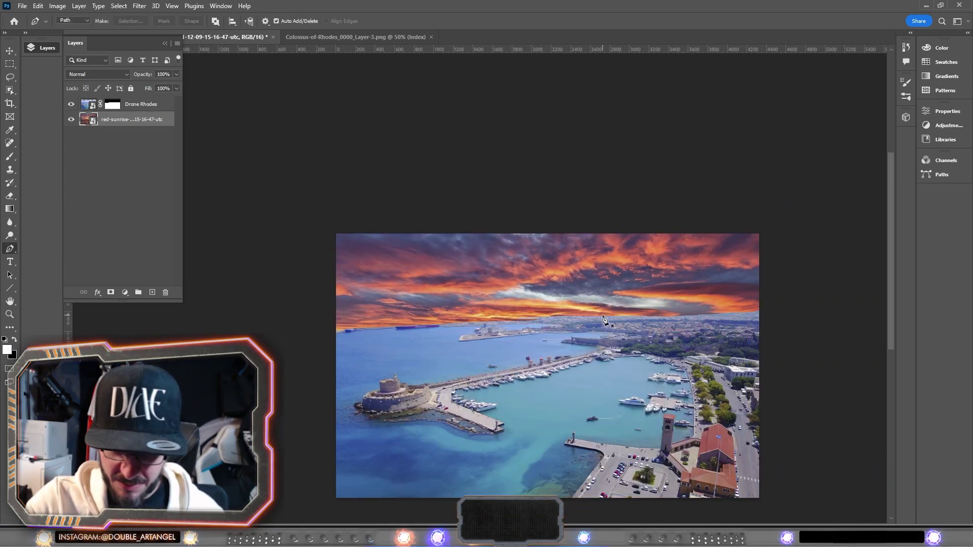
left_click(11, 50)
key("shift+Up")
key("shift+Up")
key("shift+Up")
key("shift+Up")
key("shift+Up")
key("shift+Up")
key("shift+Up")
key("shift+Up")
key("shift+Up")
key("shift+Up")
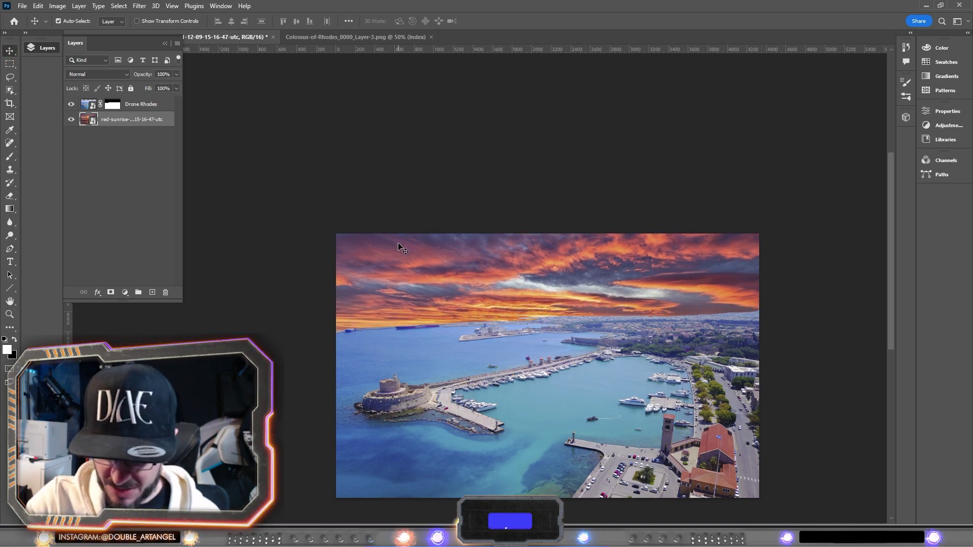
key("shift+Up")
key("shift+Up")
key("shift+Up")
key("shift+Up")
key("shift+Up")
key("shift+Up")
key("shift+Up")
key("shift+Up")
key("shift+Up")
key("shift+Up")
key("shift+Up")
key("shift+Up")
key("shift+Up")
key("shift+Up")
key("shift+Up")
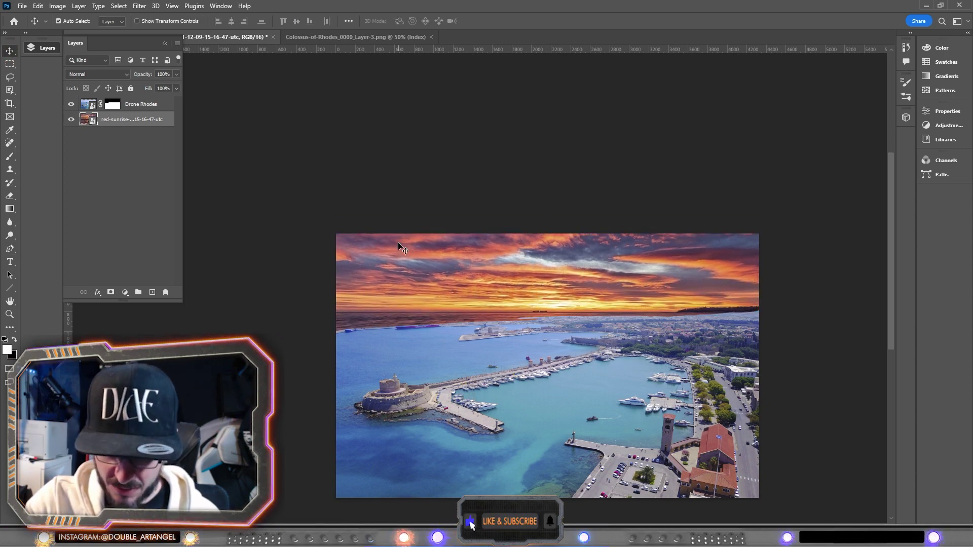
key("shift+Up")
key("shift+Up")
key("shift+Up")
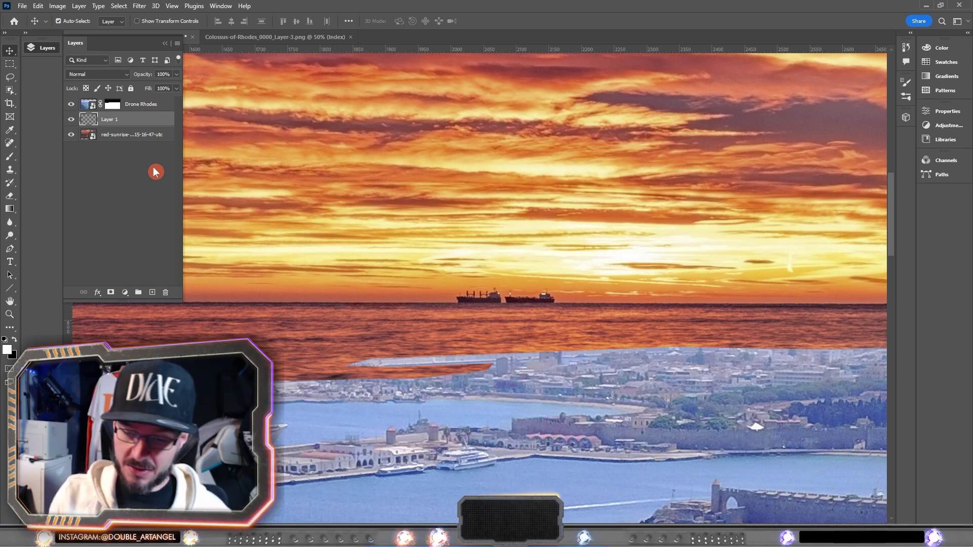
- Remove the two ships on the sunrise horizon with the Spot Healing Brush on a rasterized copy of the sunrise layer
key("b")
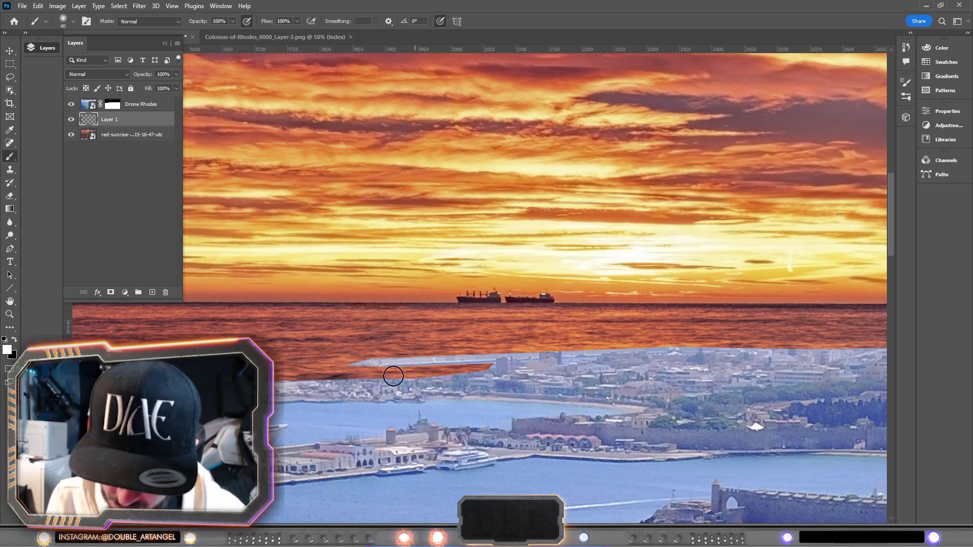
left_click(10, 143)
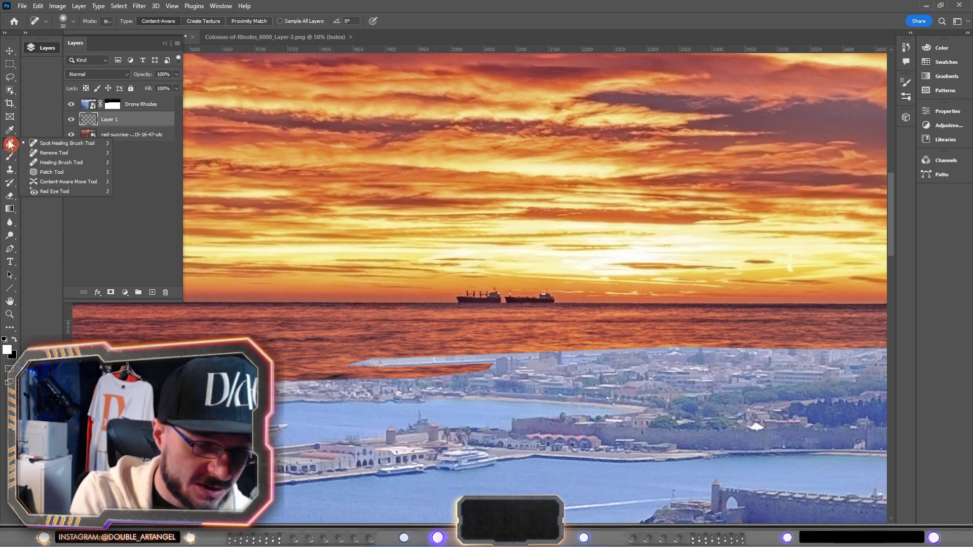
left_click(76, 143)
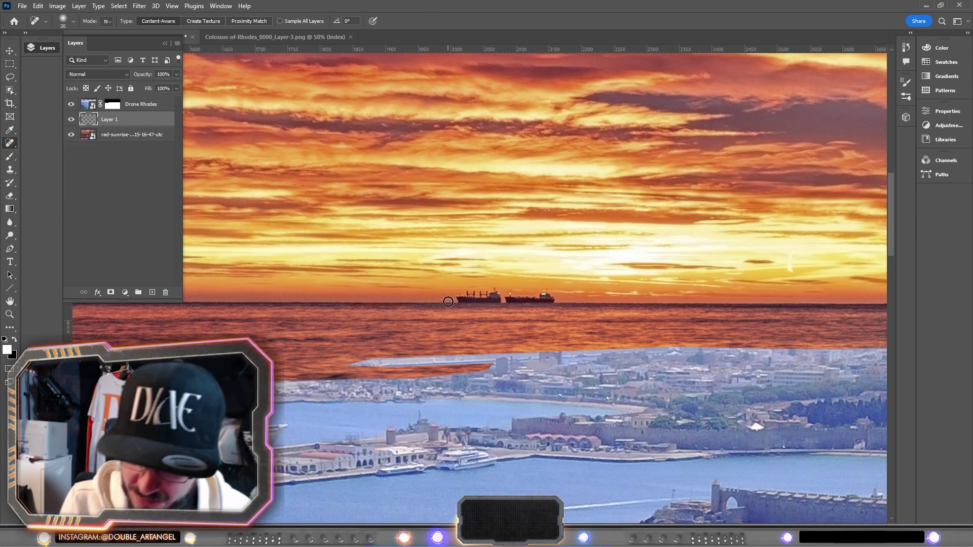
left_click_drag(442, 296, 591, 297)
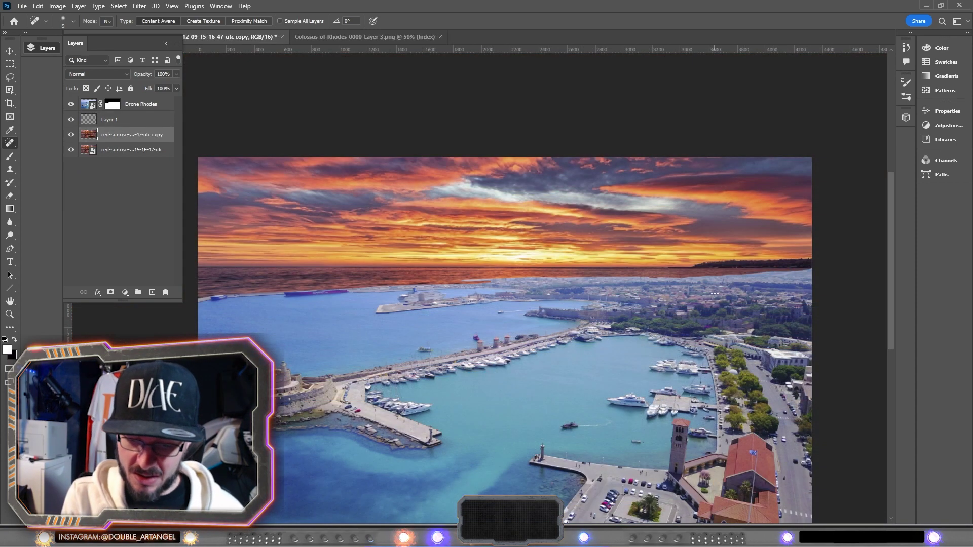
- Clip a Curves adjustment to the Drone Rhodes layer and shift its color channels towards a warm magenta tint
scroll(681, 334, "down", 3)
scroll(682, 333, "right", 1)
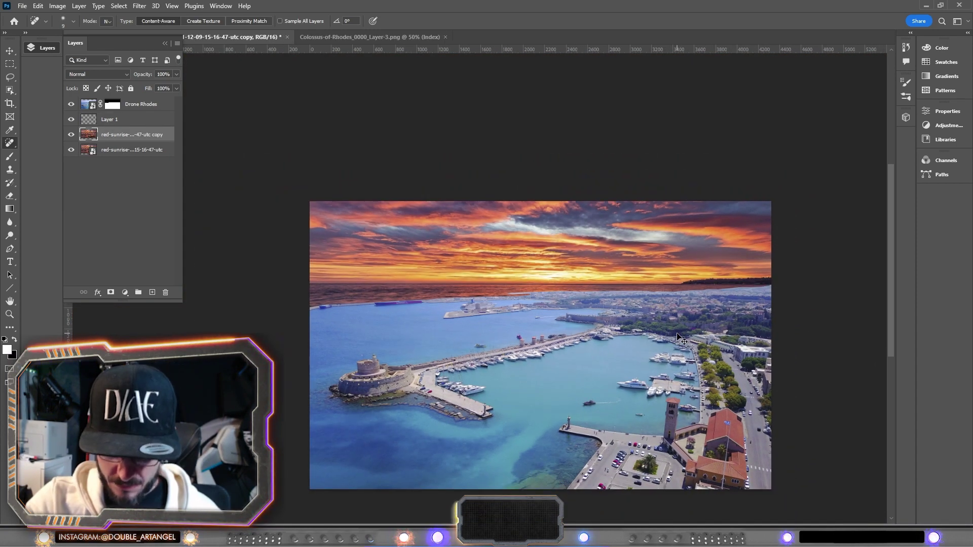
left_click(146, 110)
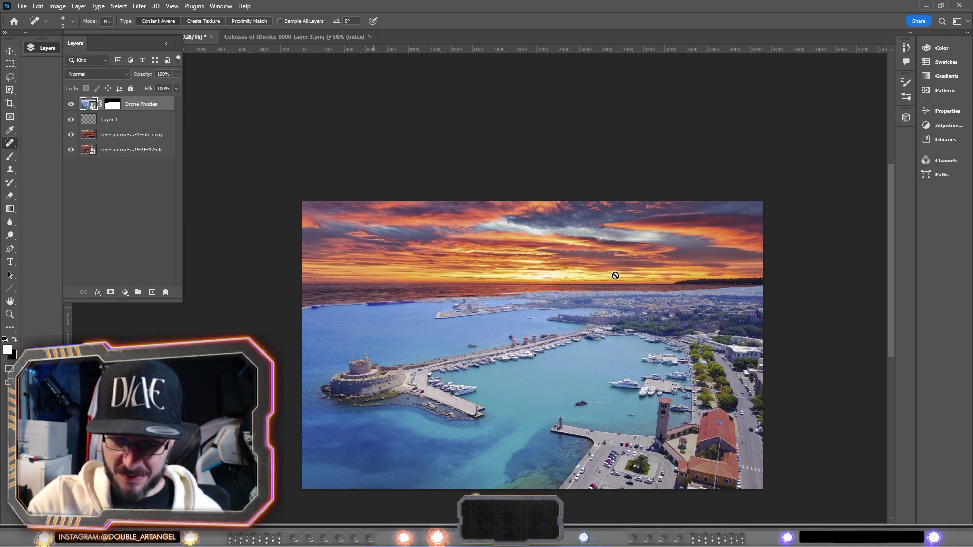
left_click(125, 293)
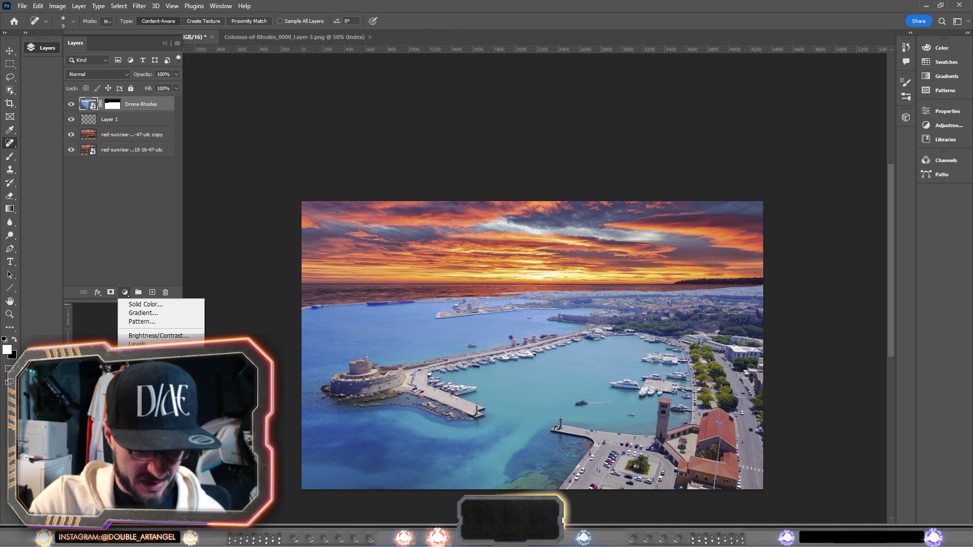
left_click(138, 354)
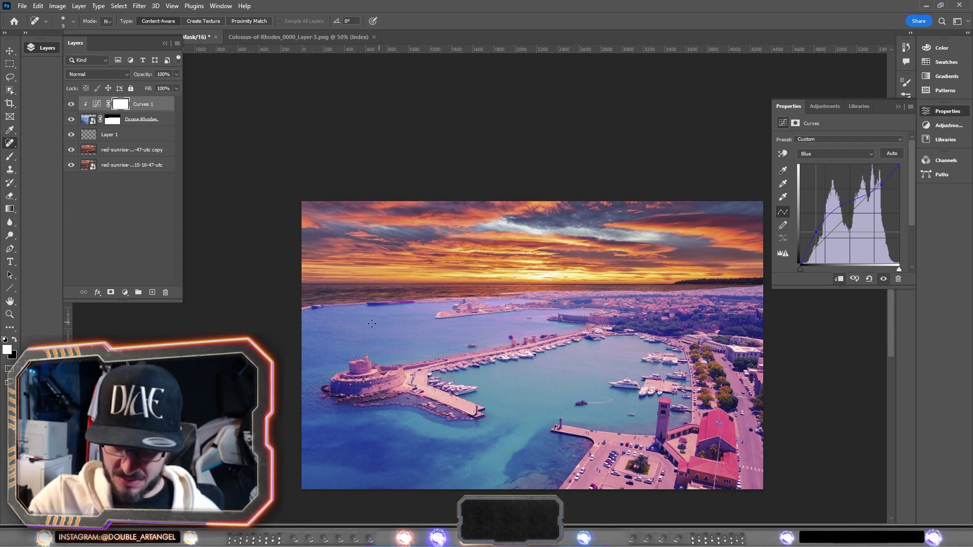
left_click(512, 422)
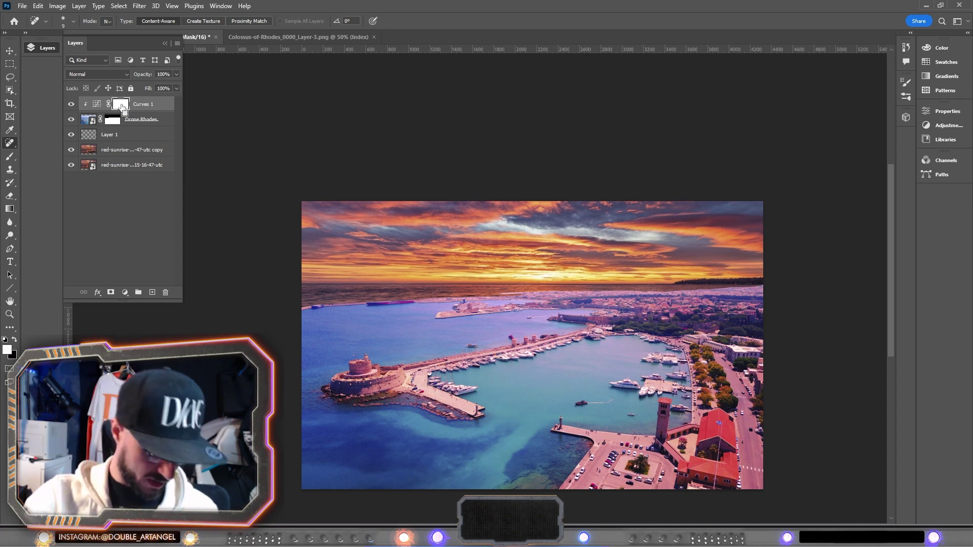
- Invert the Curves mask to black and paint the warm tint back over the distant sea and city with a larger brush
key("ctrl+i")
key("b")
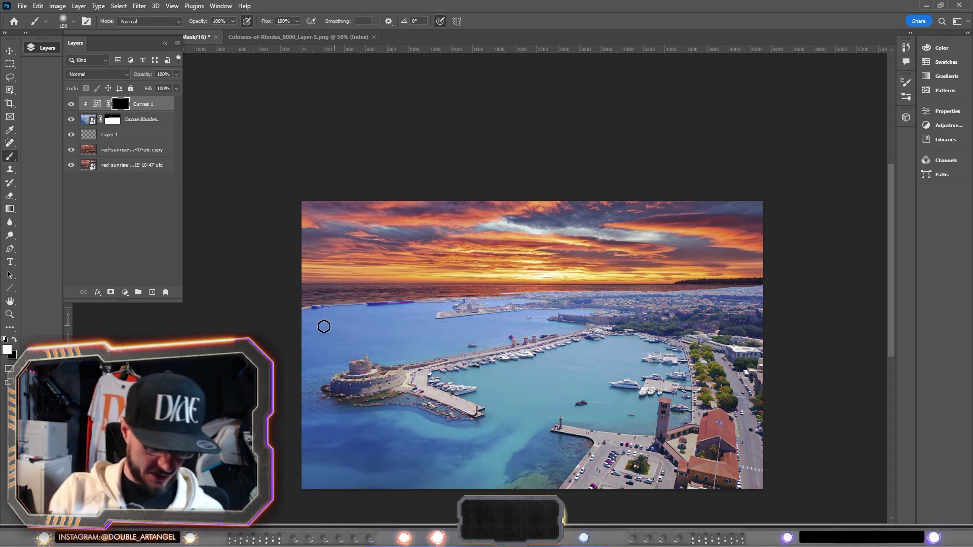
key("bracketright")
key("bracketright")
key("bracketright")
key("bracketright")
key("bracketright")
mouse_move(333, 351)
left_mouse_down()
mouse_move(600, 307)
mouse_move(587, 295)
mouse_move(758, 288)
mouse_move(711, 310)
mouse_move(647, 310)
mouse_move(361, 351)
left_mouse_up()
key("bracketleft")
key("bracketleft")
key("bracketright")
- Convert the sunrise layer and its copy together into one Smart Object
left_click(145, 154)
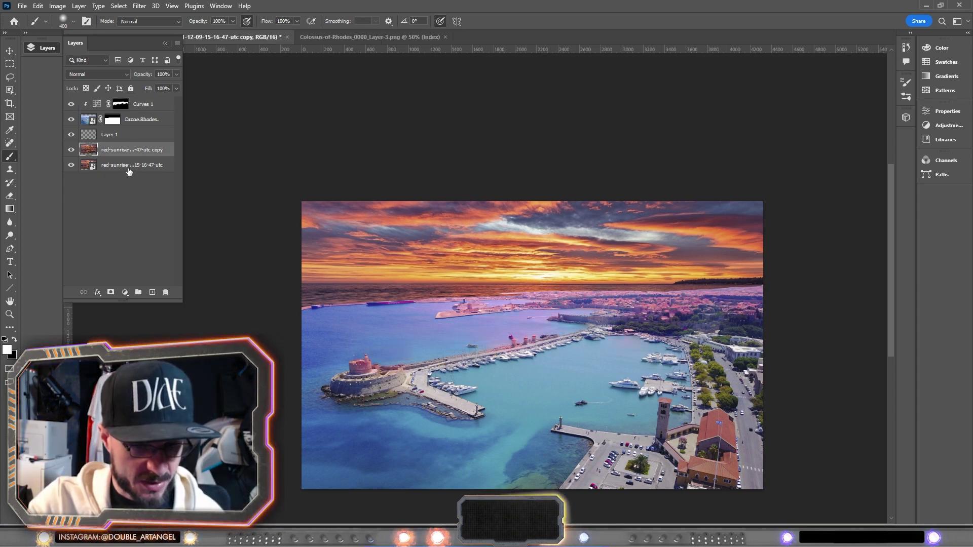
left_click(129, 166, "shift")
right_click(131, 162)
left_click(189, 221)
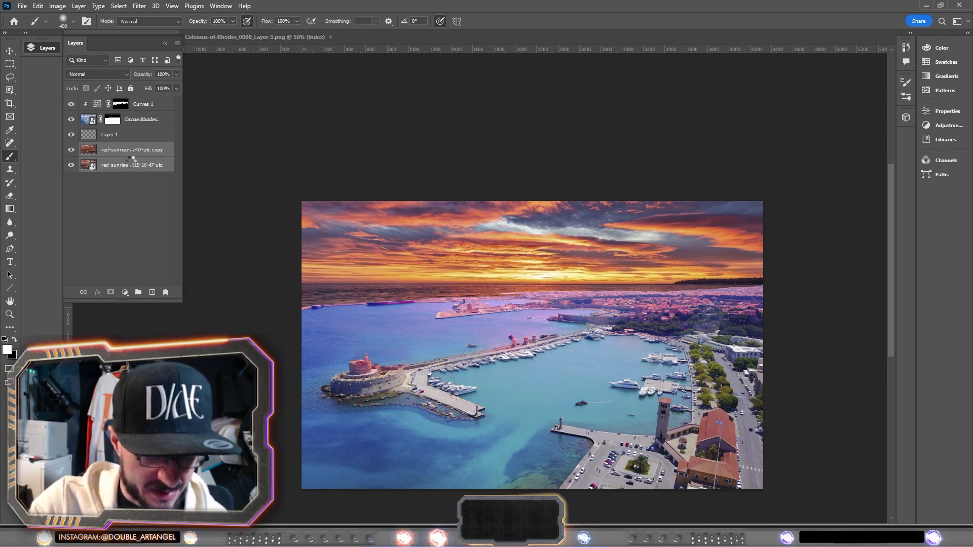
- Add a Curves adjustment above the sunrise layer and raise the shadows of the RGB curve to brighten the sky
left_click(125, 293)
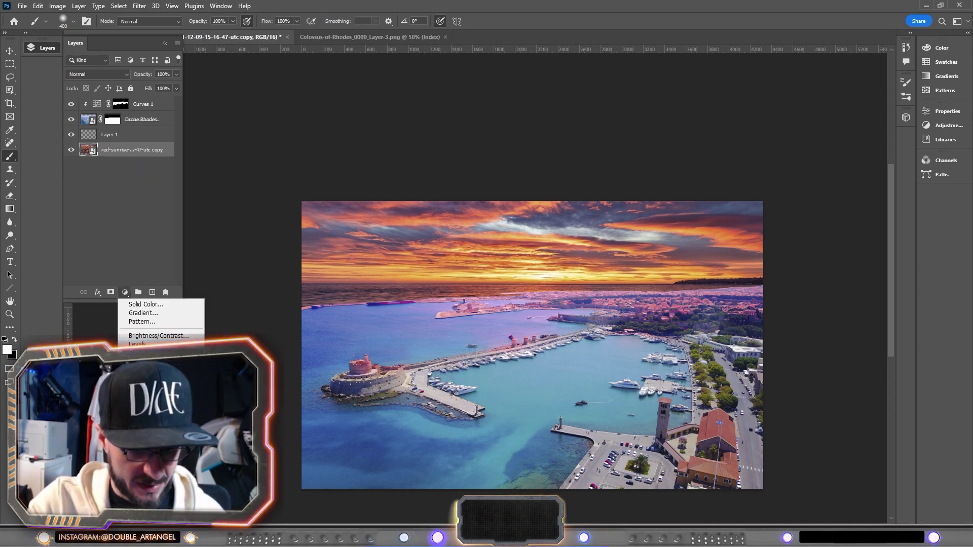
left_click(139, 352)
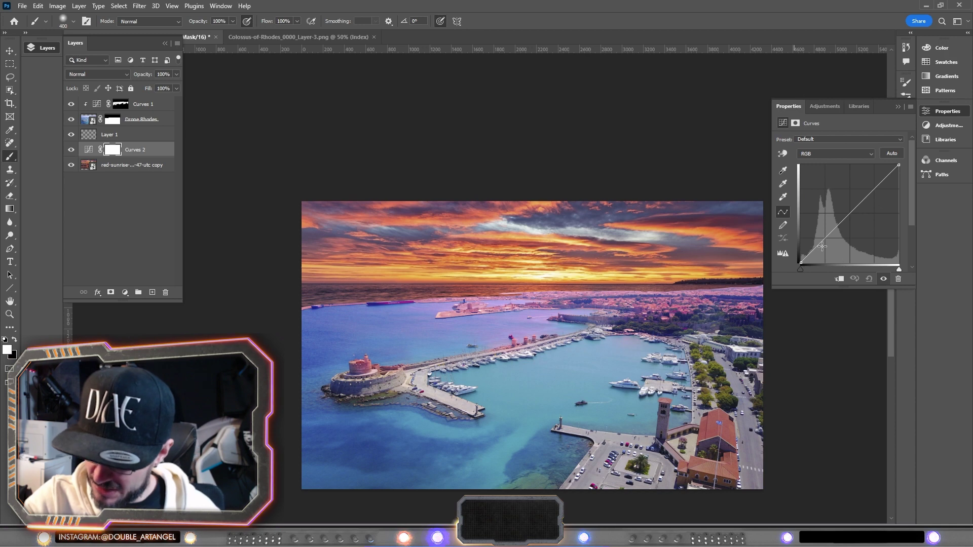
left_click_drag(822, 244, 818, 238)
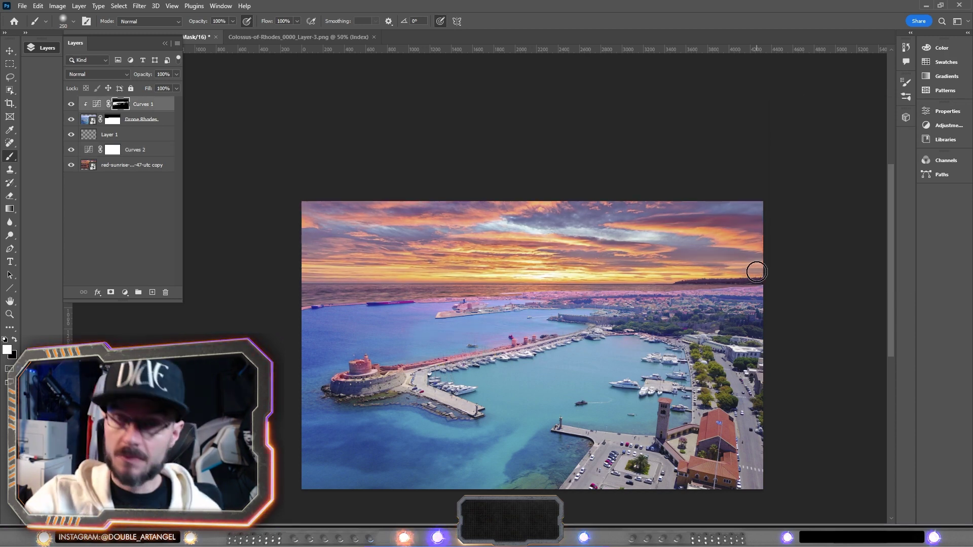
- Convert the masked Drone Rhodes layer into a Smart Object and open its contents for editing
left_click(138, 122)
right_click(149, 120)
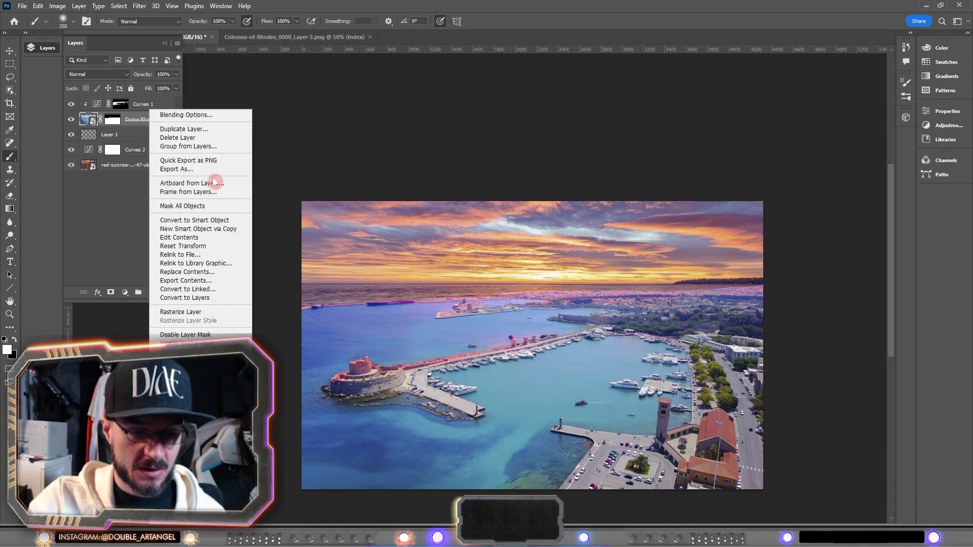
left_click(220, 226)
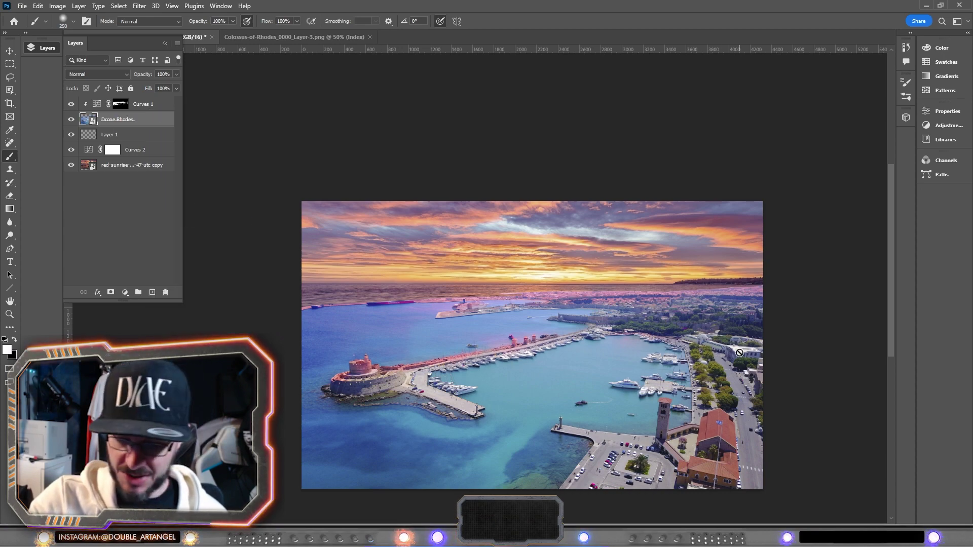
double_click(89, 122)
scroll(520, 287, "down", 4)
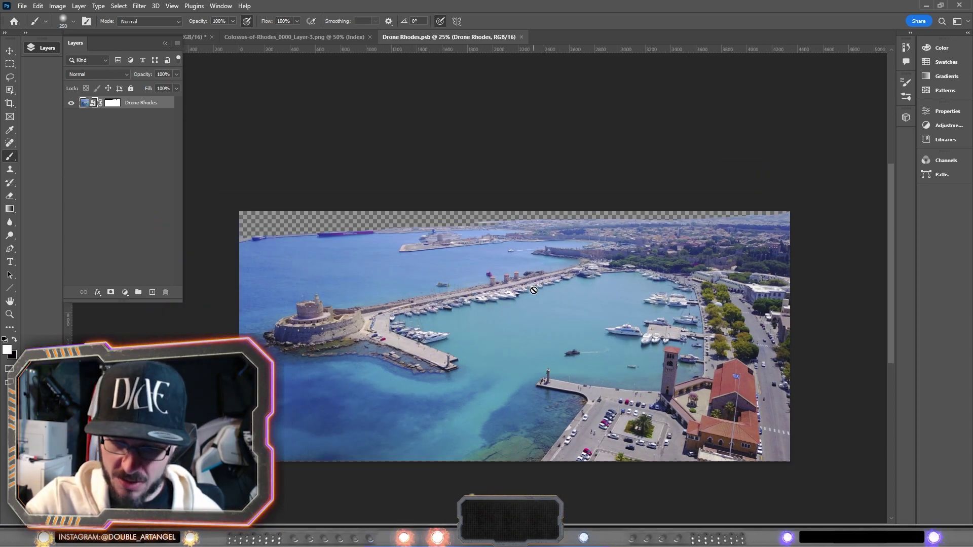
- Compare the main composite with the Drone Rhodes.psb contents and inspect the pier ends at the harbor entrance
key("ctrl+Tab")
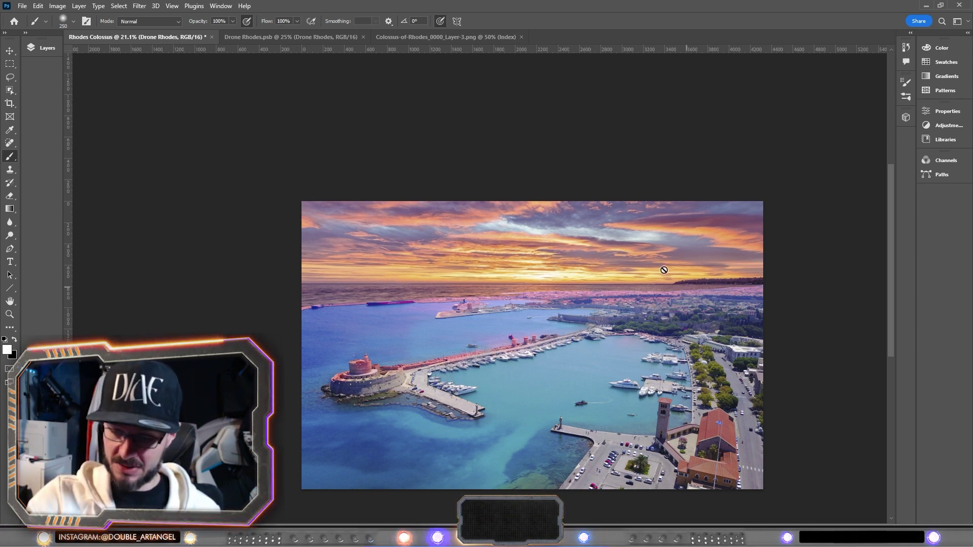
left_click(289, 37)
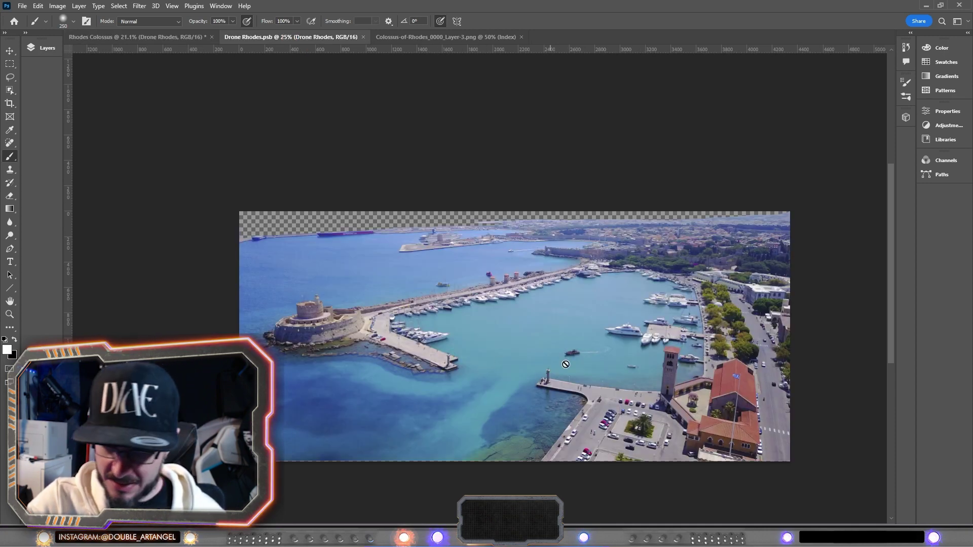
scroll(565, 364, "up", 2)
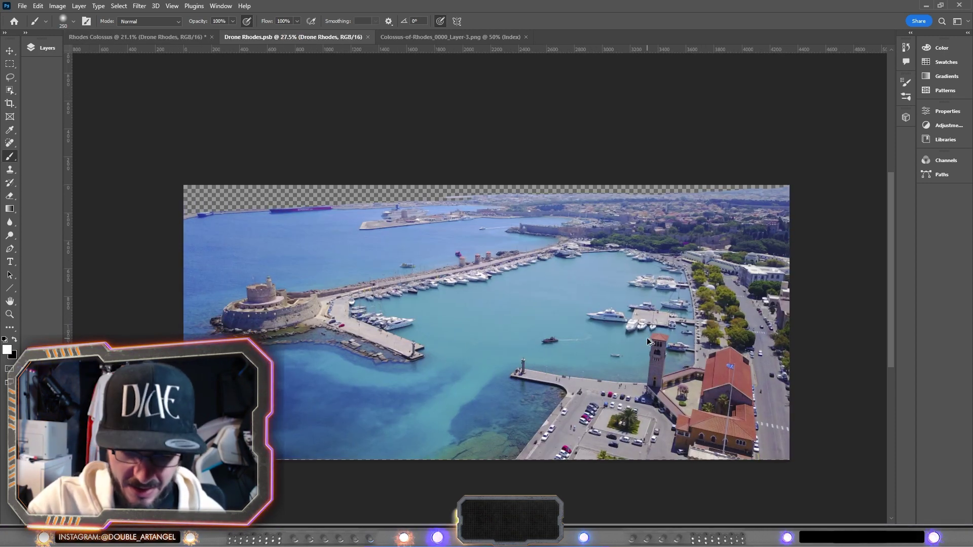
scroll(647, 337, "up", 1)
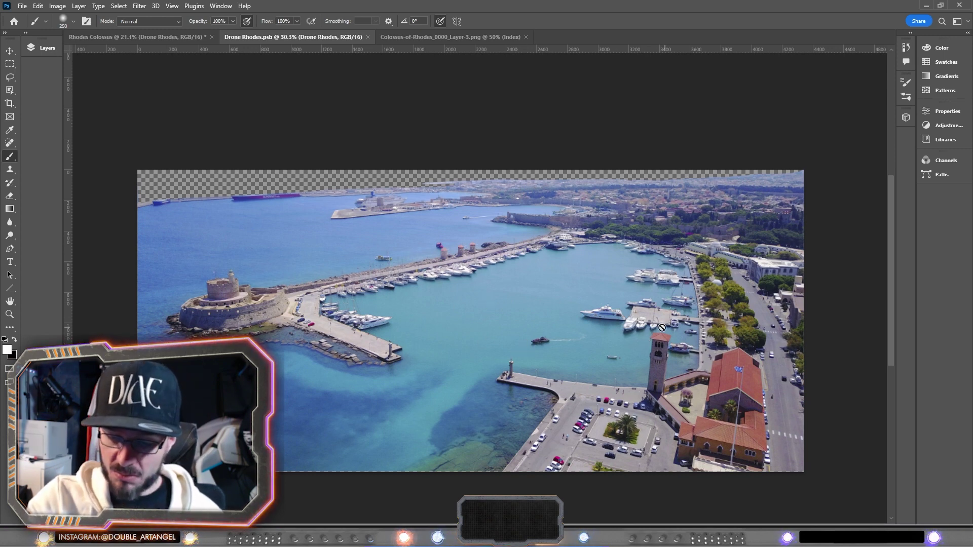
left_click(44, 48)
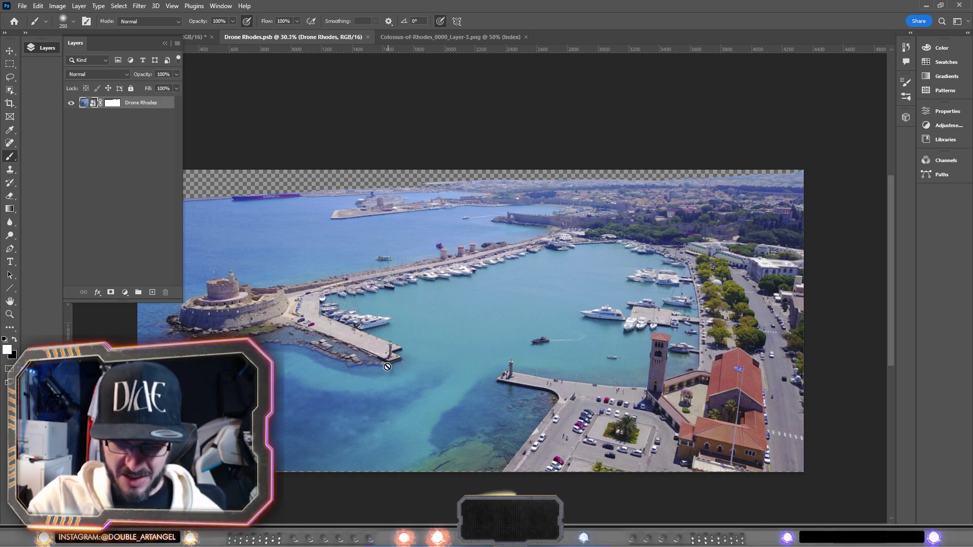
scroll(388, 371, "up", 3)
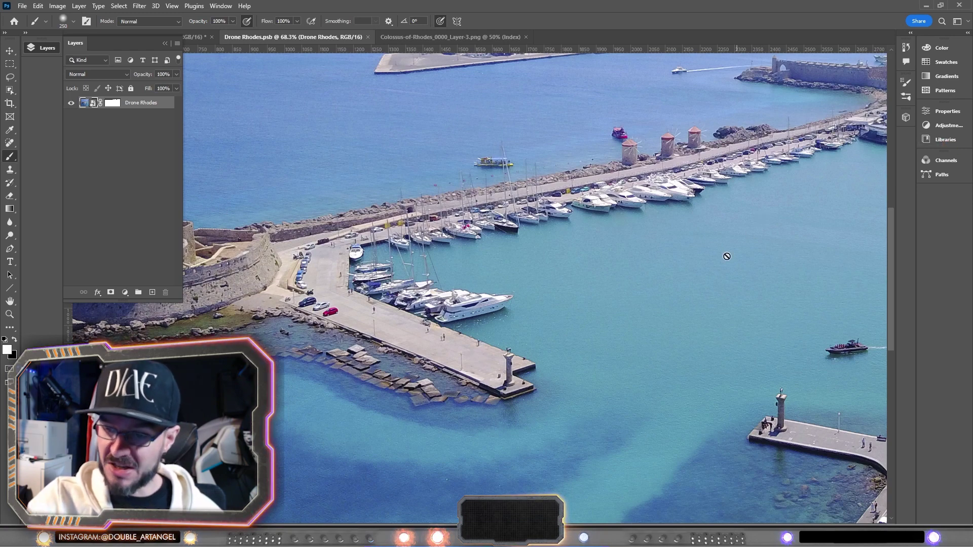
scroll(739, 236, "down", 2)
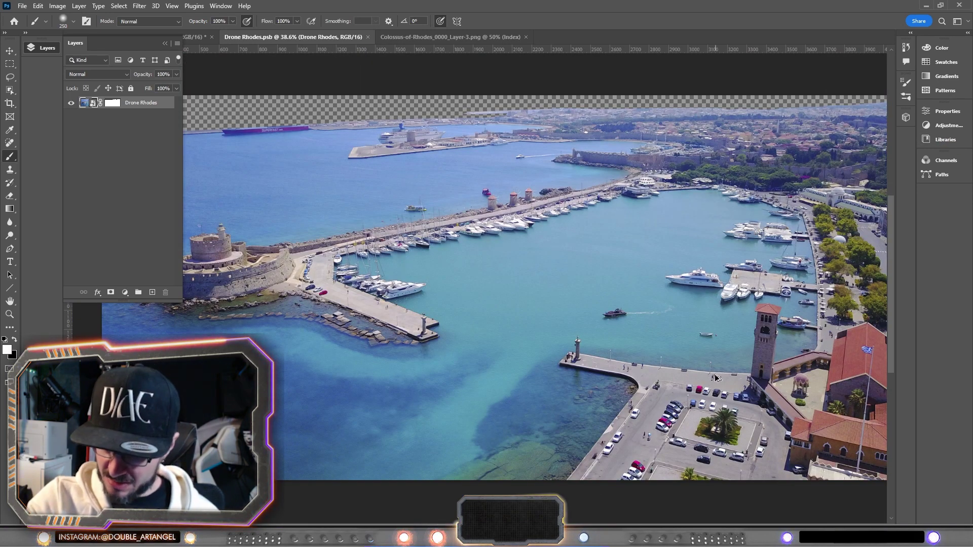
- Examine the modern buildings, car park, road, moored boats and distant city in the Drone Rhodes.psb harbor image
scroll(717, 379, "down", 1)
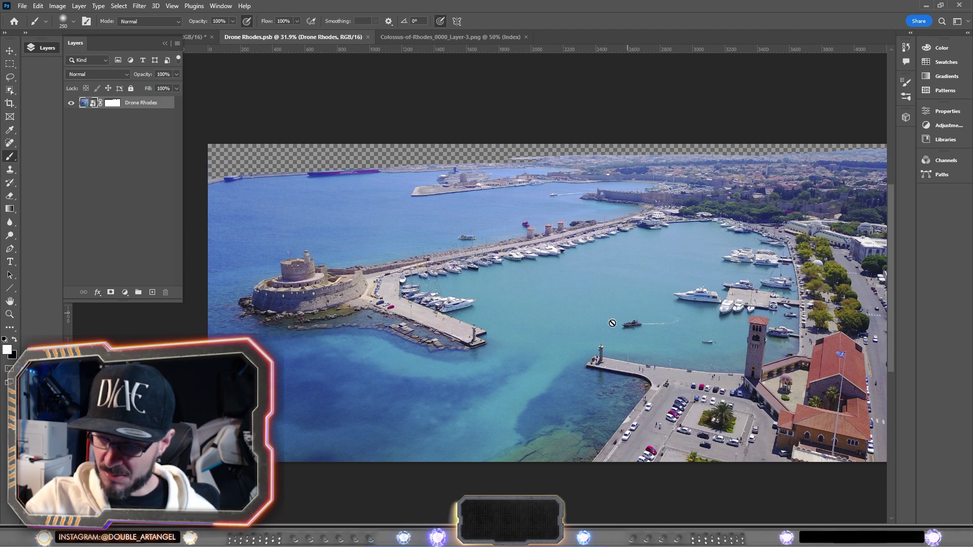
scroll(605, 300, "down", 1)
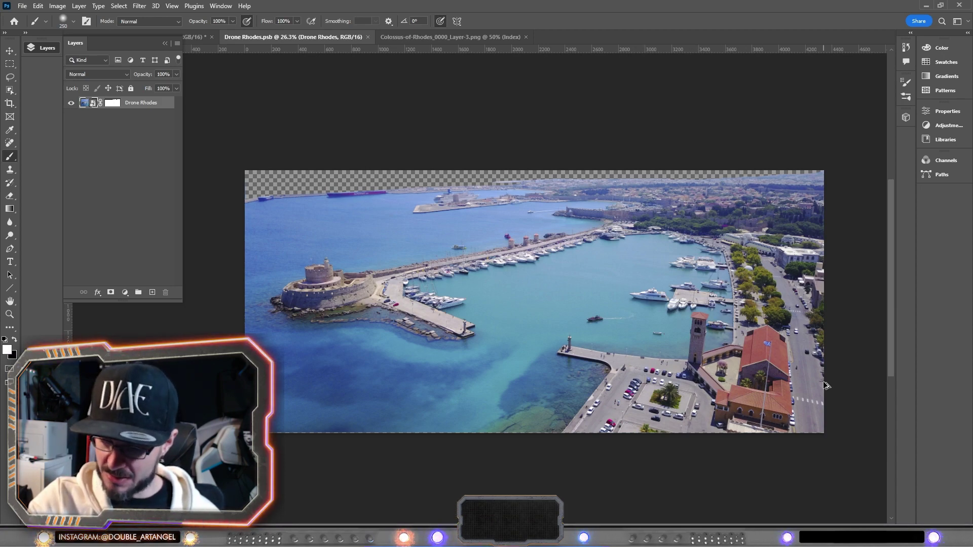
scroll(825, 386, "up", 4)
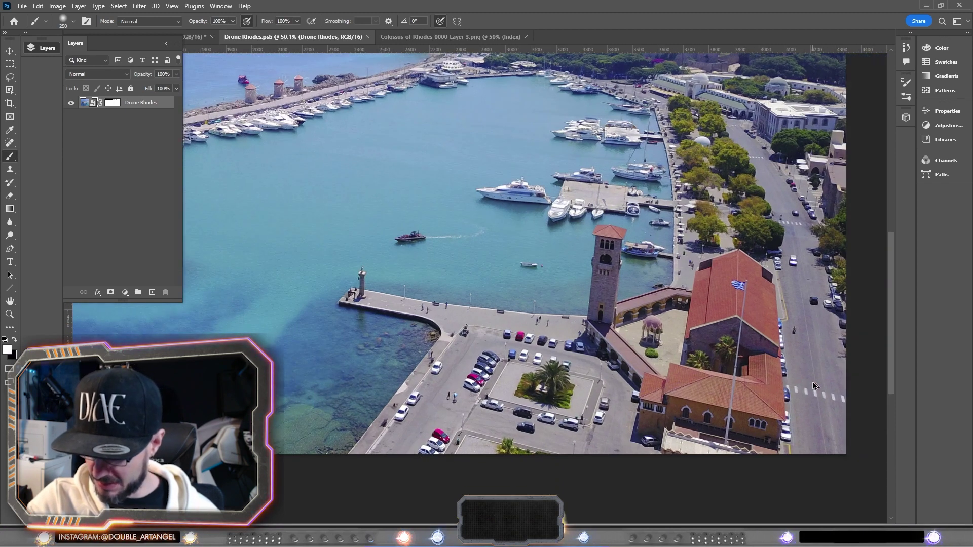
scroll(813, 385, "up", 1)
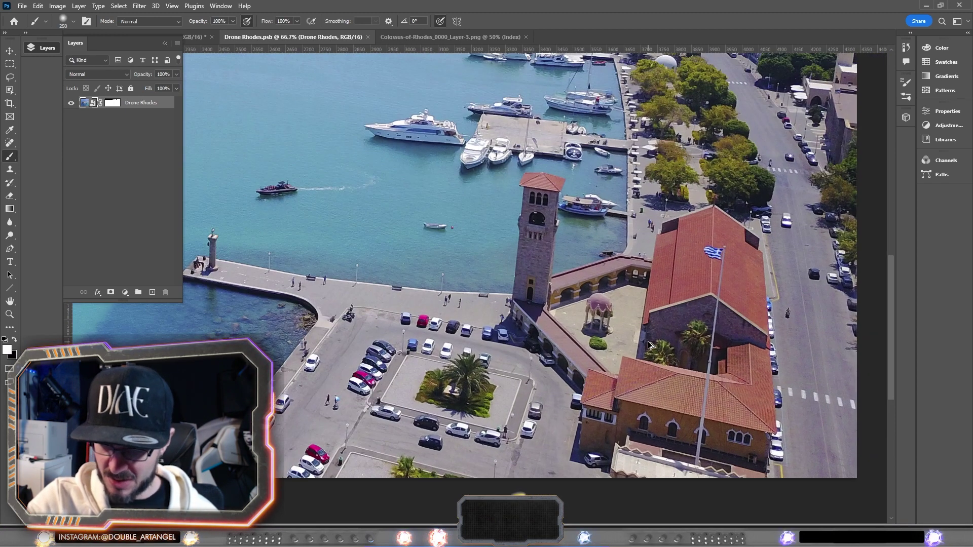
scroll(624, 315, "down", 2)
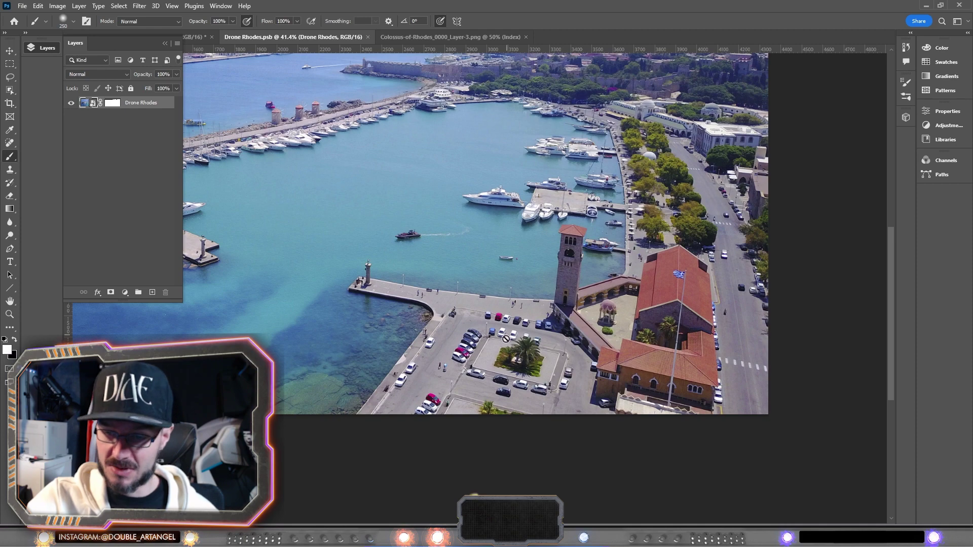
scroll(643, 283, "down", 1)
left_click_drag(664, 350, 745, 391)
scroll(750, 385, "right", 2)
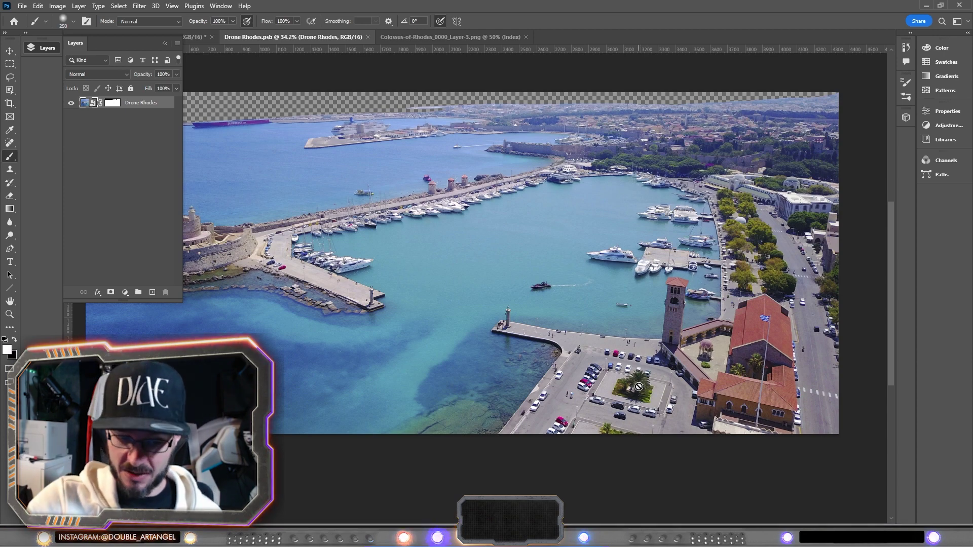
scroll(534, 166, "right", 3)
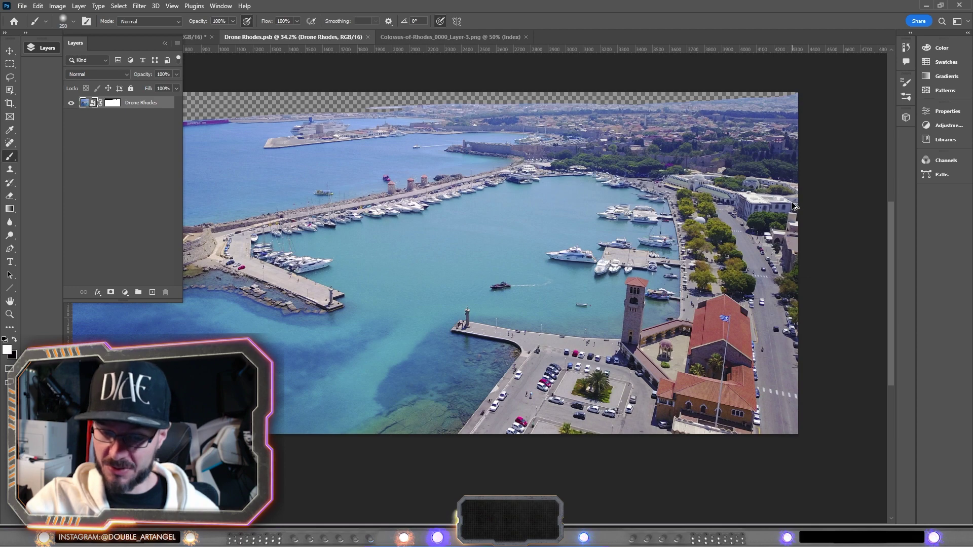
scroll(795, 207, "up", 2)
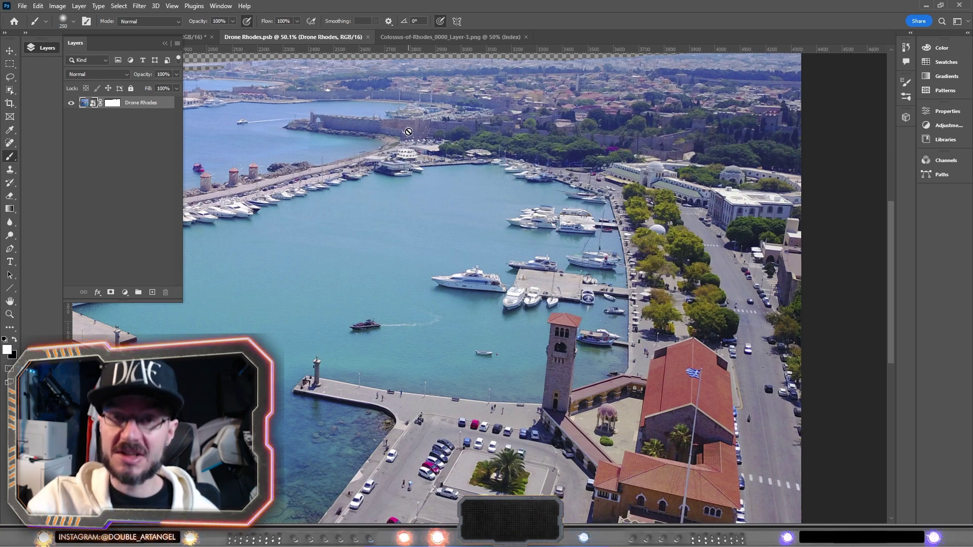
scroll(588, 146, "down", 3)
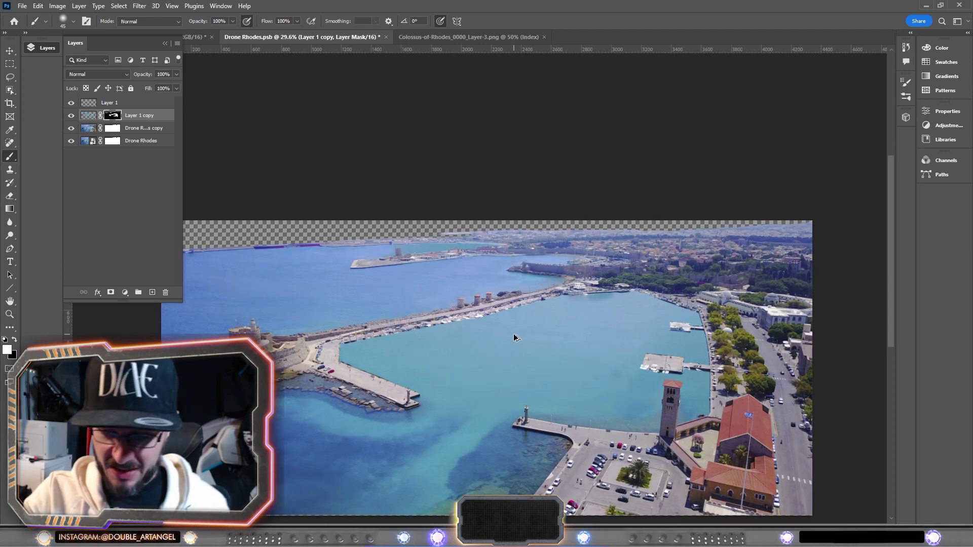
- Group all four layers of the cleaned-up harbor image and convert the group into a Smart Object
scroll(515, 336, "up", 5)
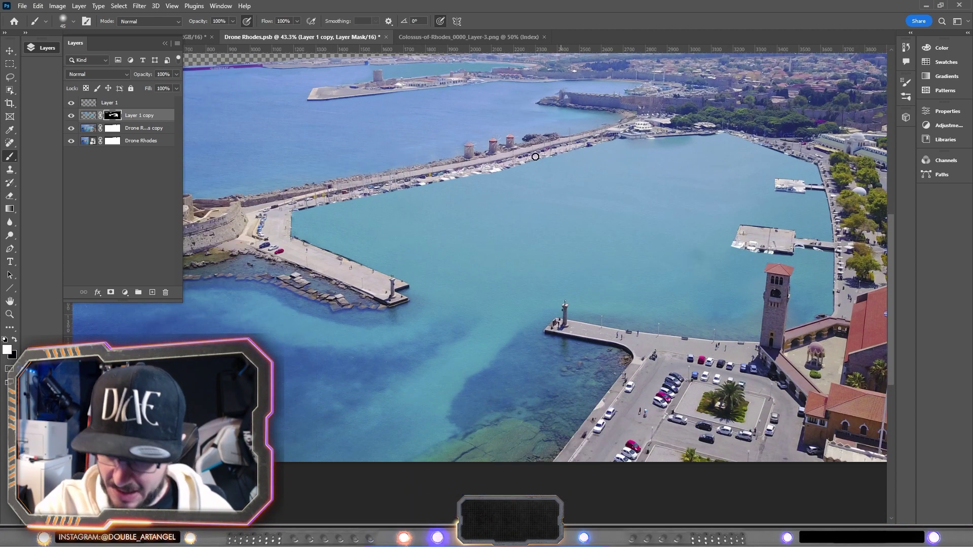
scroll(517, 307, "left", 1)
scroll(585, 205, "left", 1)
scroll(588, 205, "down", 2)
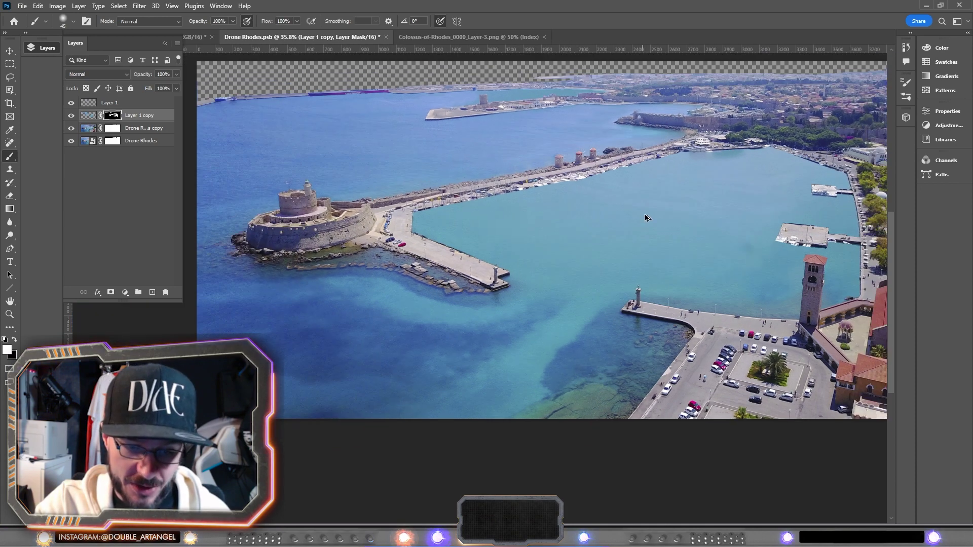
scroll(688, 275, "up", 1)
scroll(669, 289, "right", 1)
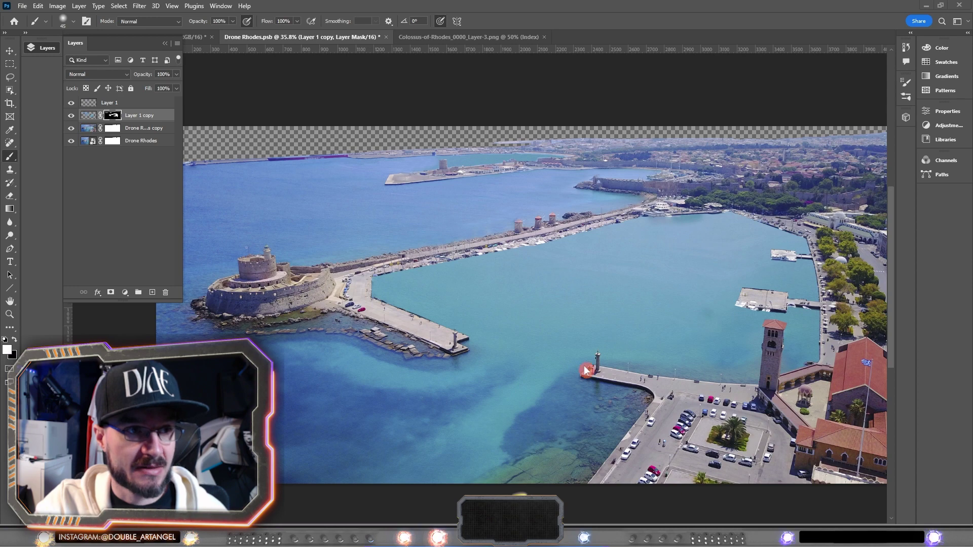
left_click(144, 142, "shift")
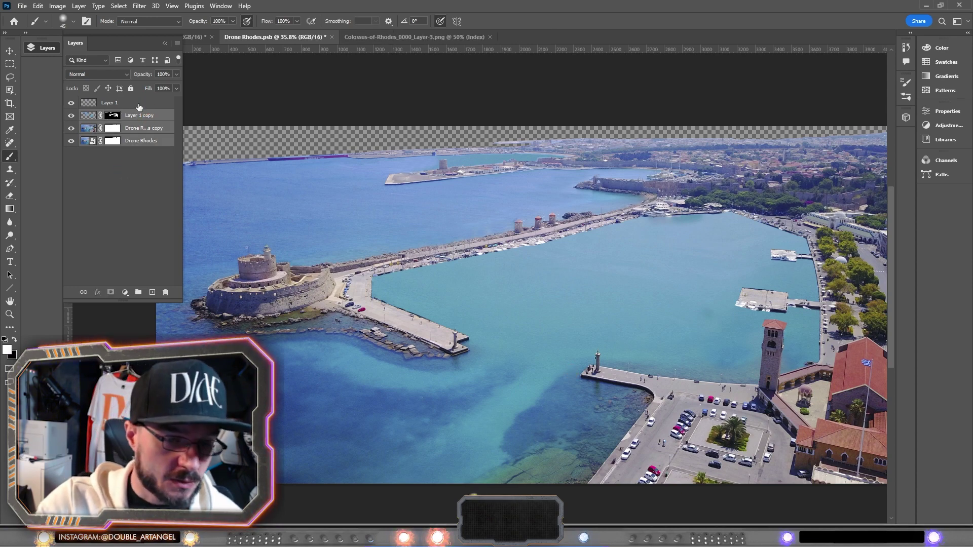
left_click(139, 104)
left_click(145, 143, "shift")
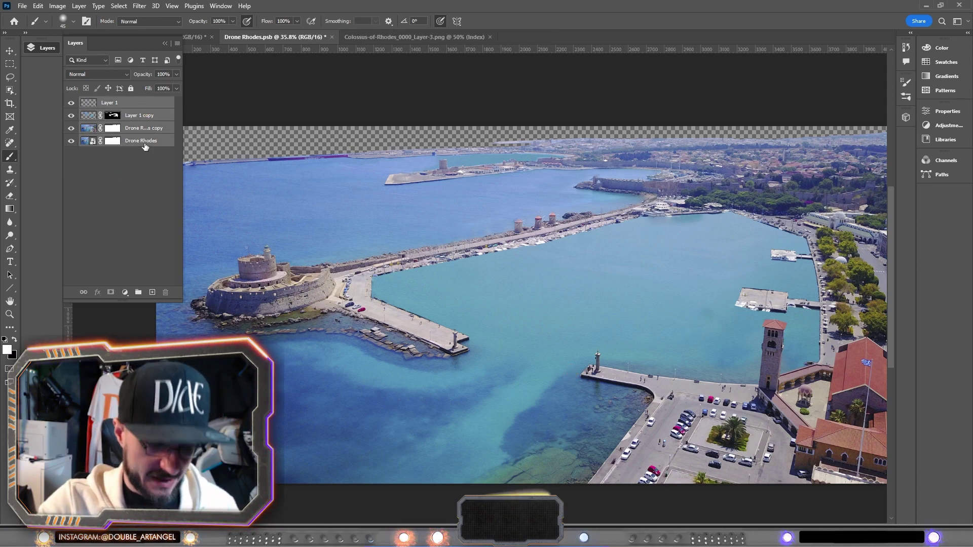
key("ctrl+g")
right_click(135, 105)
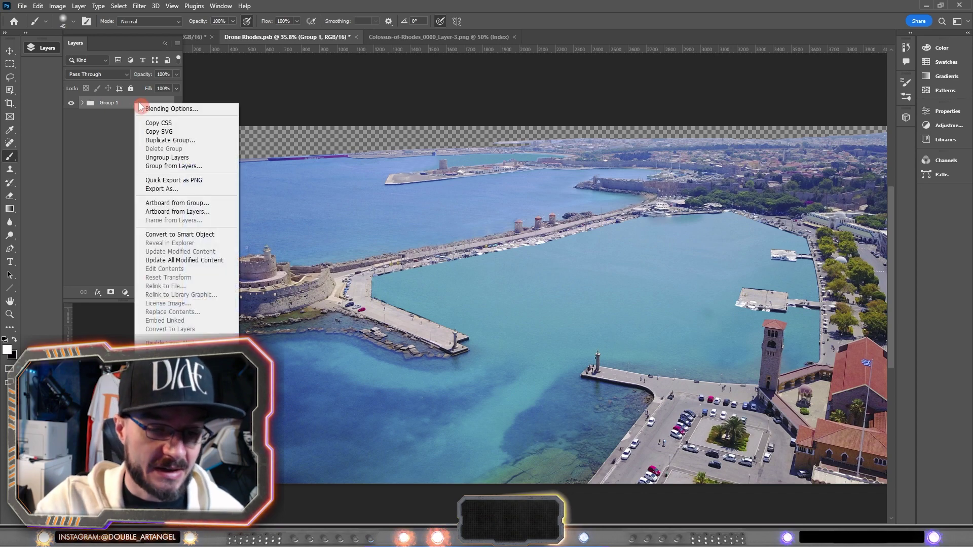
left_click(169, 233)
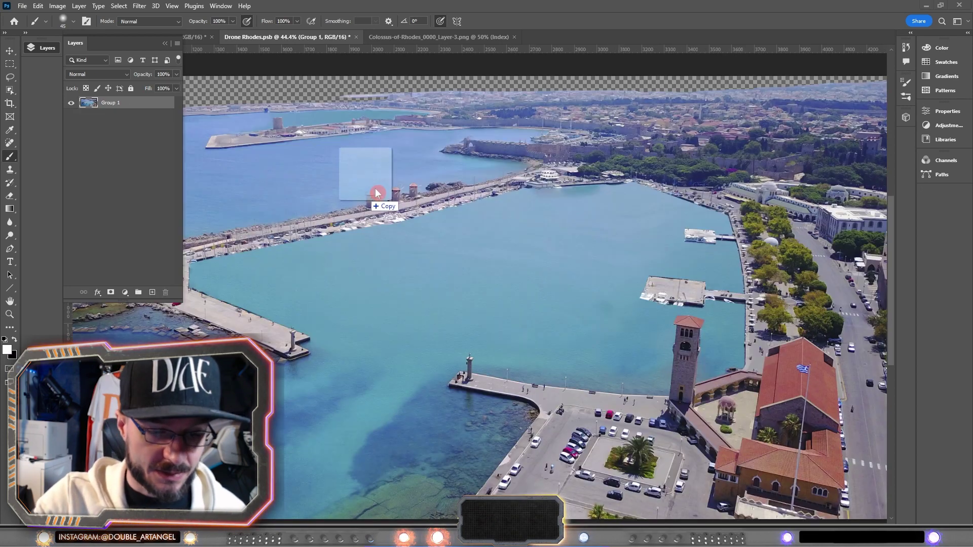
- Open the dry soil texture image as its own document and extend its canvas far beyond the texture on all sides with Crop
left_click_drag(376, 193, 561, 41)
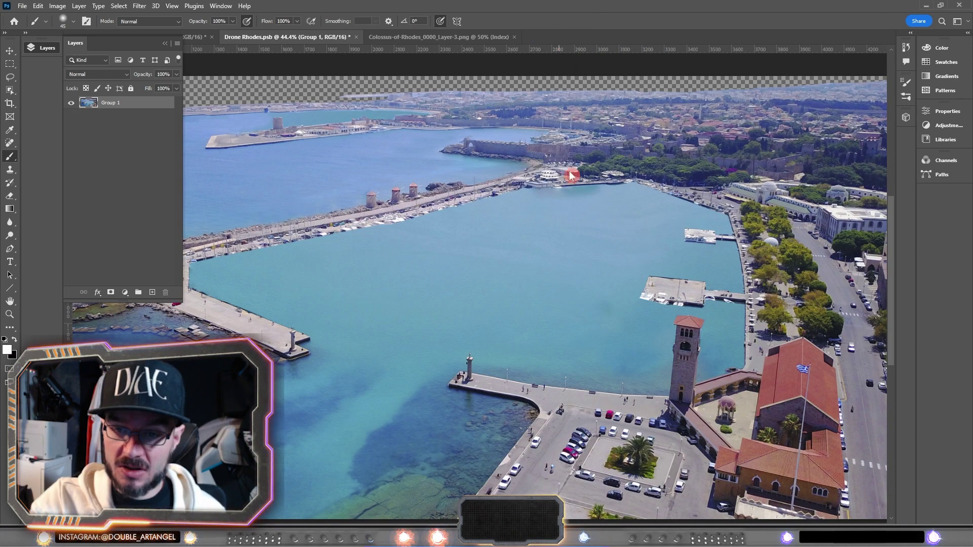
scroll(682, 338, "down", 3)
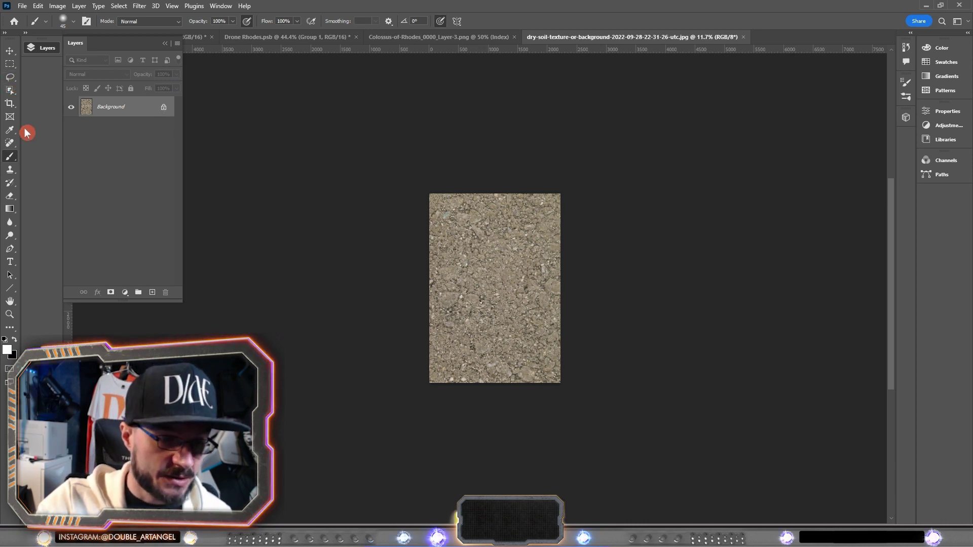
left_click(10, 103)
left_click_drag(561, 288, 728, 288)
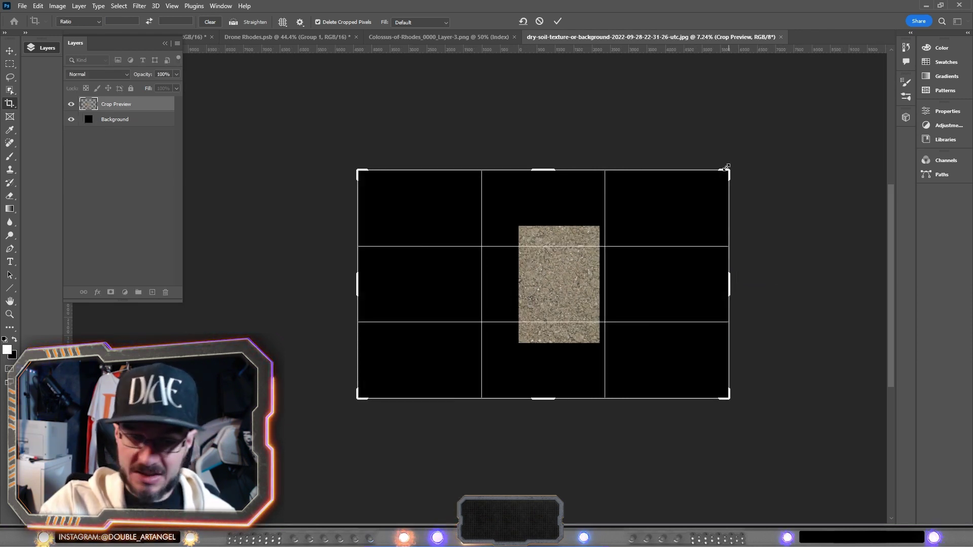
left_click_drag(727, 177, 578, 312)
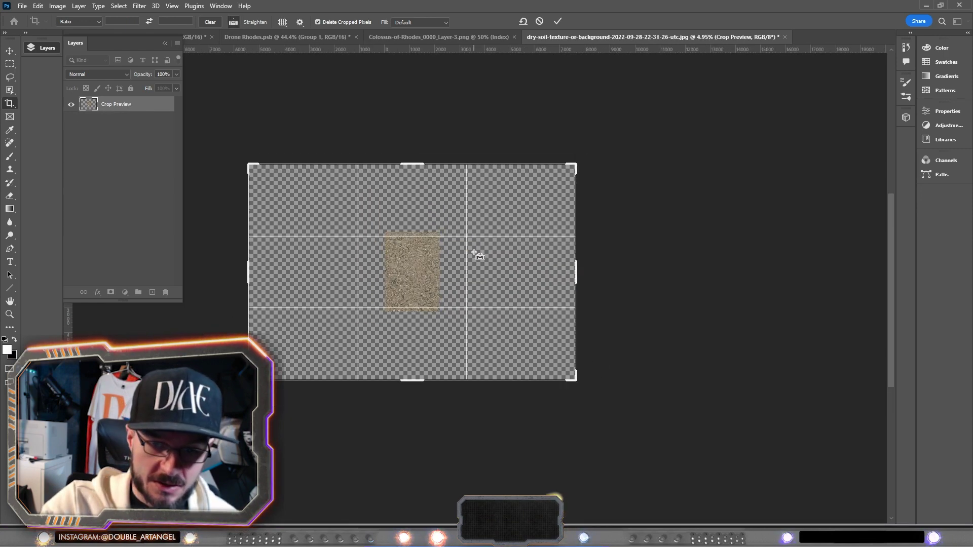
key("Return")
- Tile copies of the soil texture until they fill the enlarged canvas, and merge them into a single layer
key("v")
left_click_drag(418, 276, 299, 321)
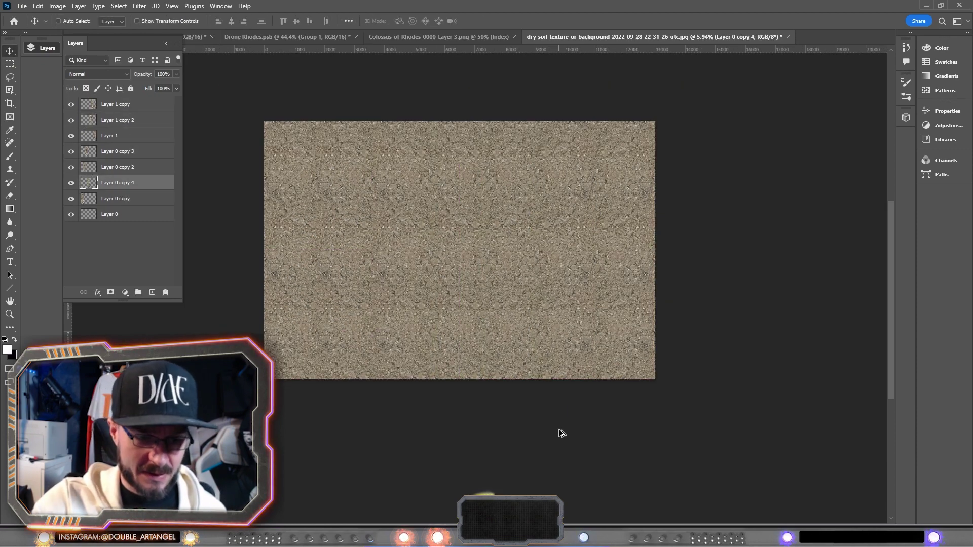
scroll(558, 428, "down", 3)
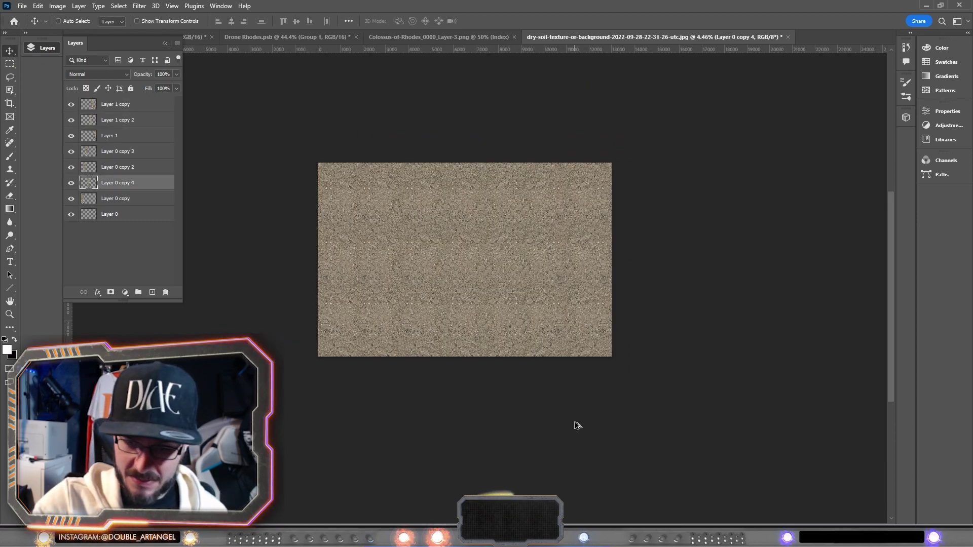
scroll(565, 382, "up", 4)
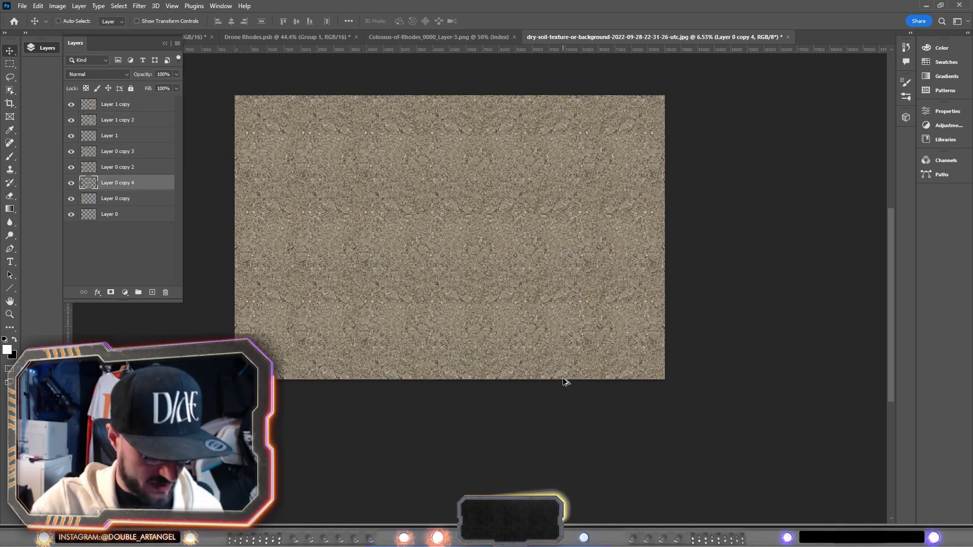
left_click(111, 292)
key("m")
left_click(146, 154)
left_click(139, 168)
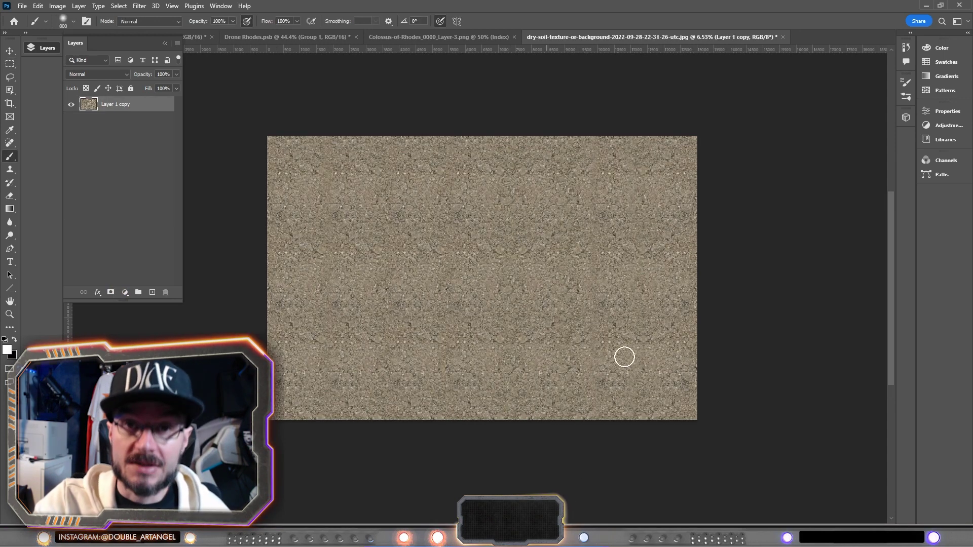
- Copy the merged soil texture into Drone Rhodes.psb as a layer above the harbor and scale it to 32%
left_click(9, 51)
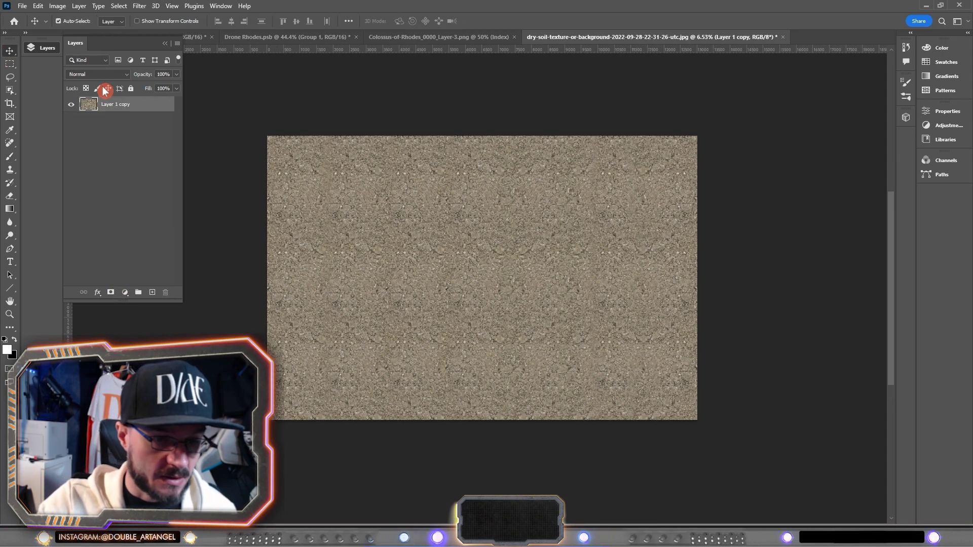
left_click(286, 37)
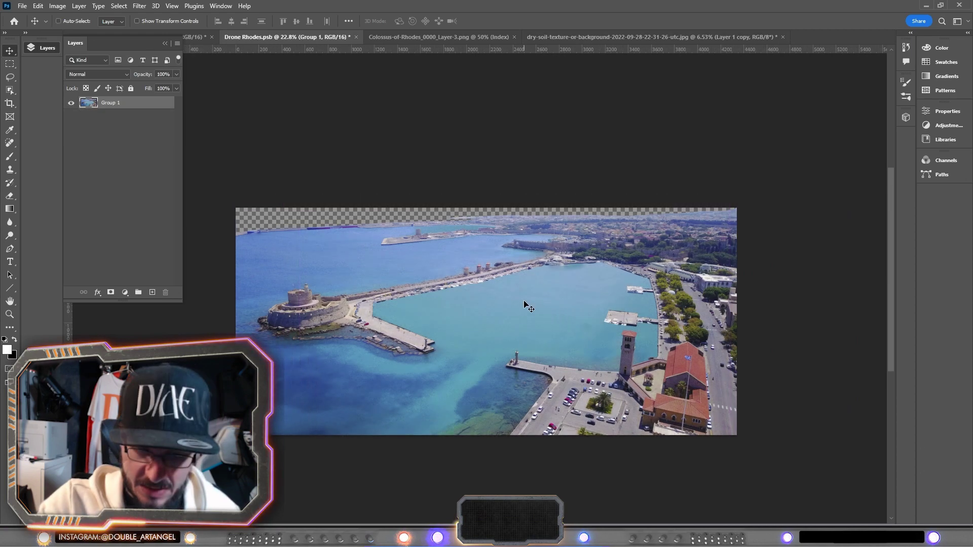
key("ctrl+v")
scroll(564, 242, "down", 5)
key("ctrl+t")
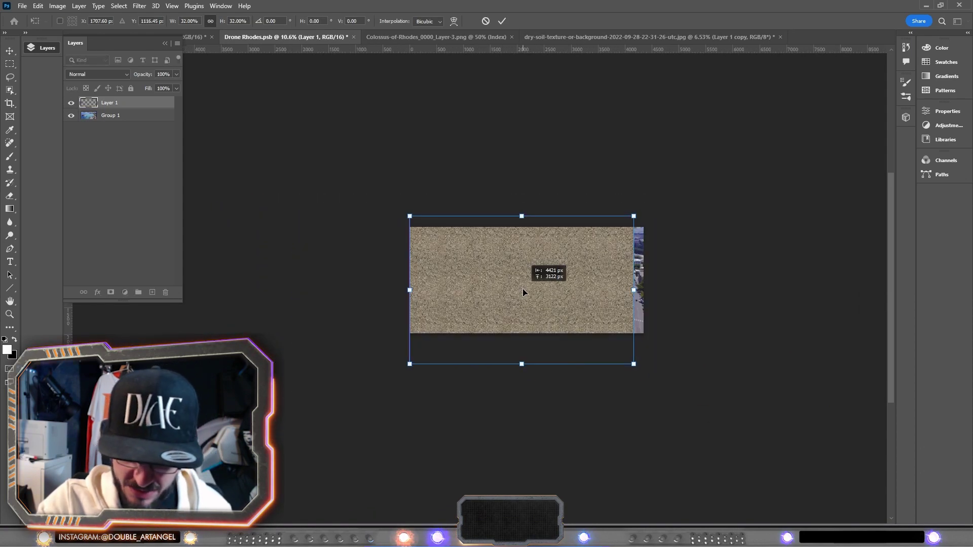
- Apply a Perspective Warp to the soil layer, moving its corner pins so the texture recedes along the ground plane of the harbor
left_click(9, 64)
left_click(38, 6)
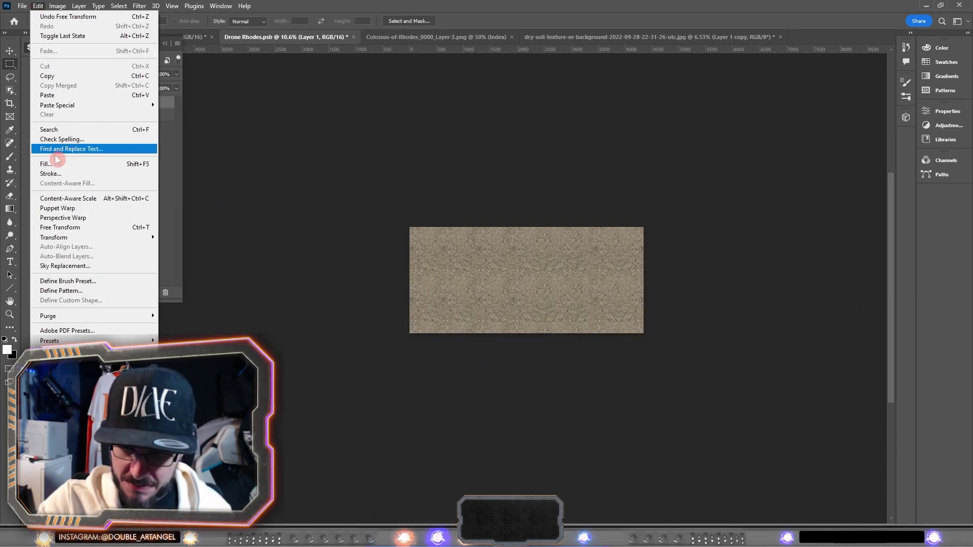
left_click(112, 219)
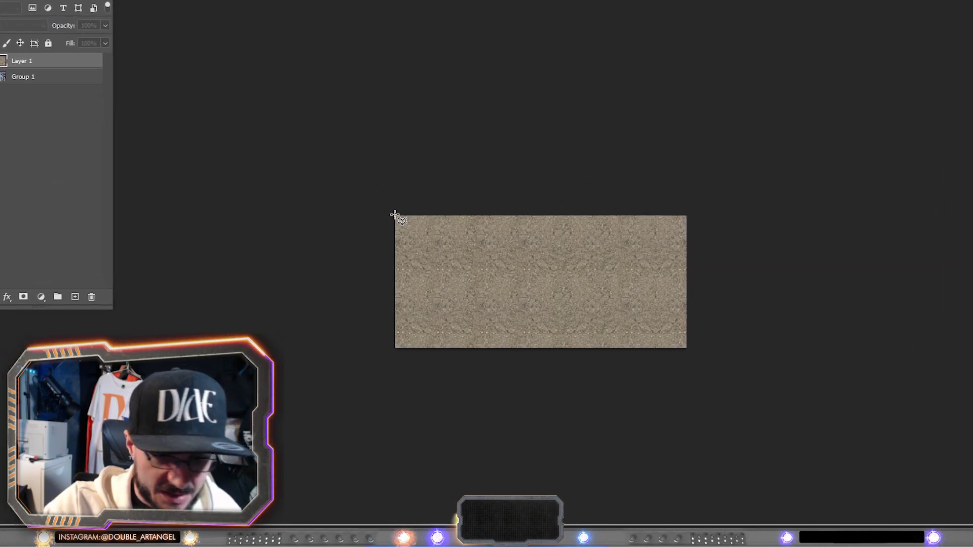
left_click(371, 196)
left_click_drag(299, 145, 864, 142)
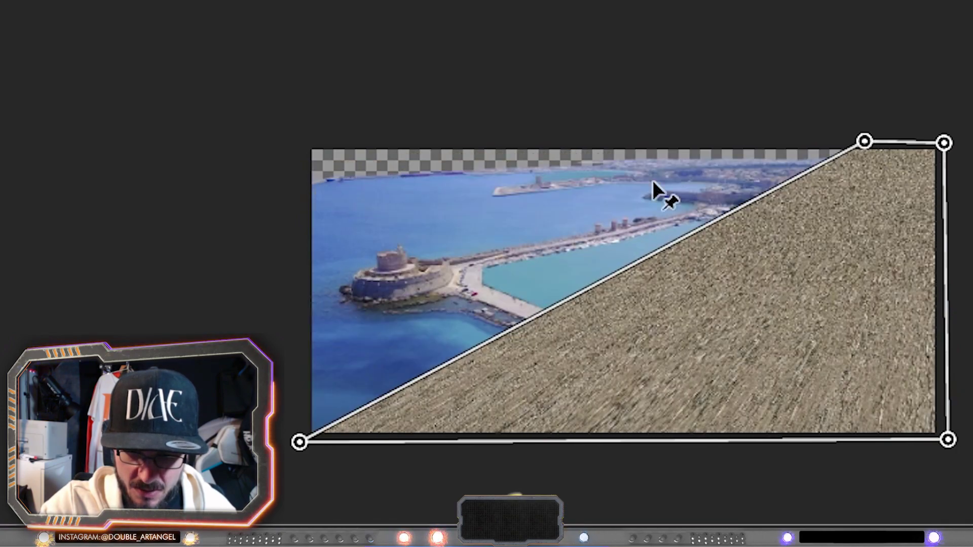
left_click_drag(653, 181, 457, 173)
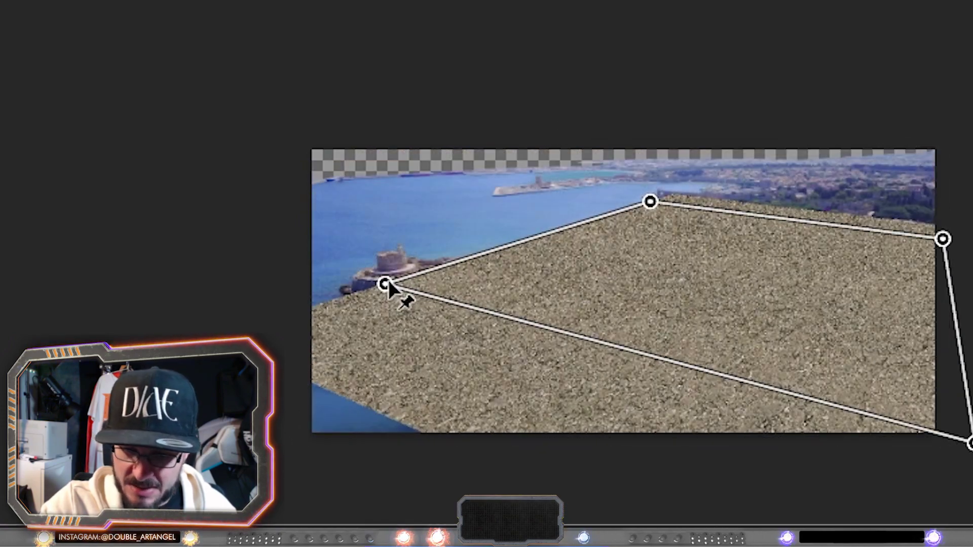
left_click_drag(391, 289, 388, 270)
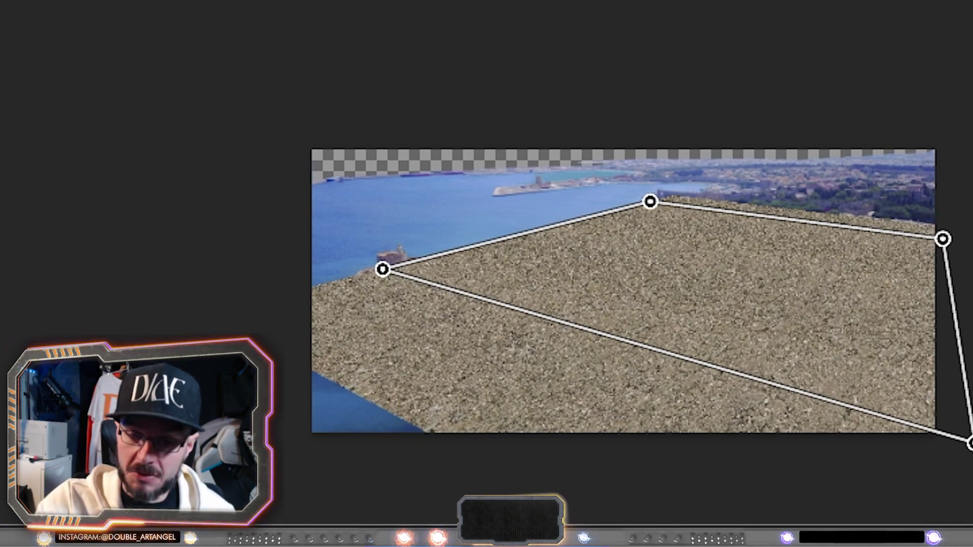
key("Return")
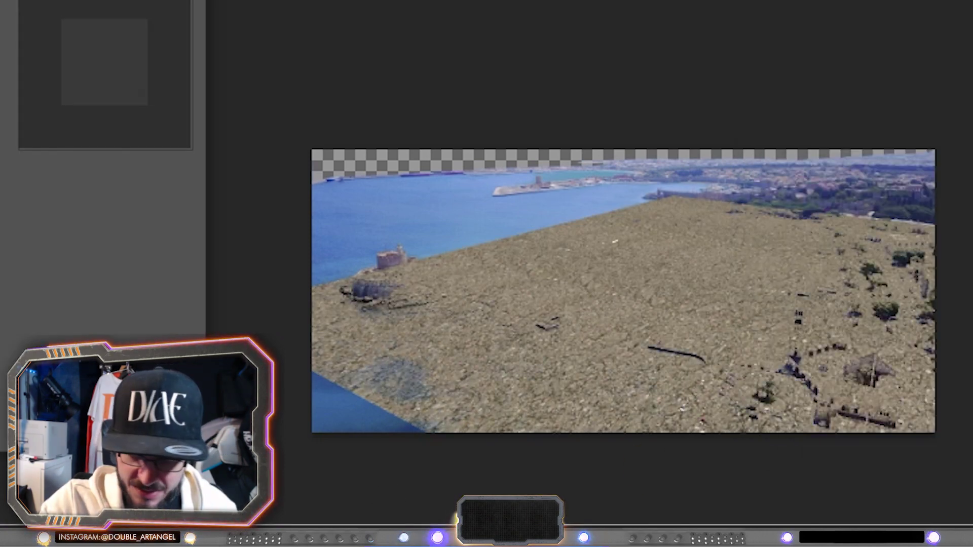
- Blend the soil layer with the harbor beneath so dark details of the photo show through, and activate the Brush tool
key("Return")
scroll(653, 308, "up", 5)
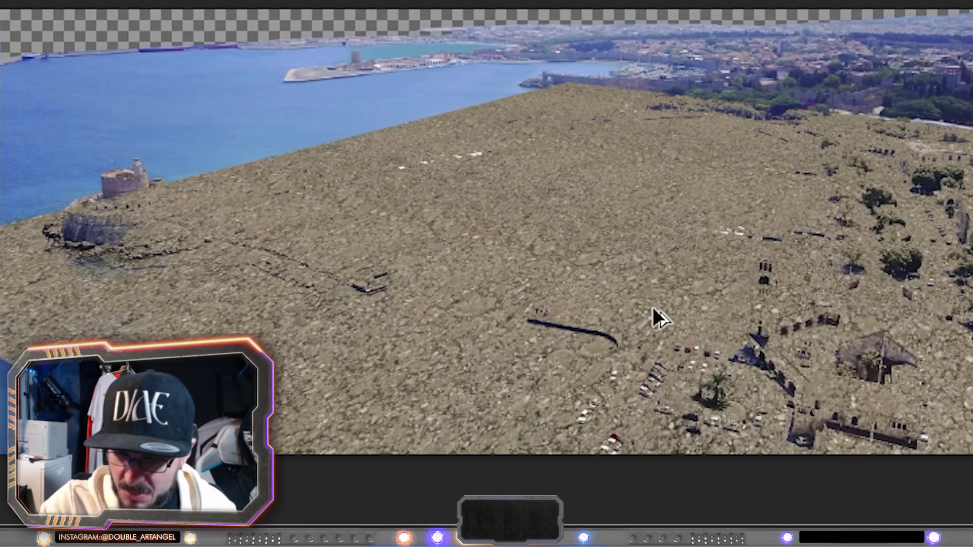
scroll(746, 353, "up", 3)
left_click_drag(669, 106, 754, 274)
scroll(790, 269, "down", 2)
key("b")
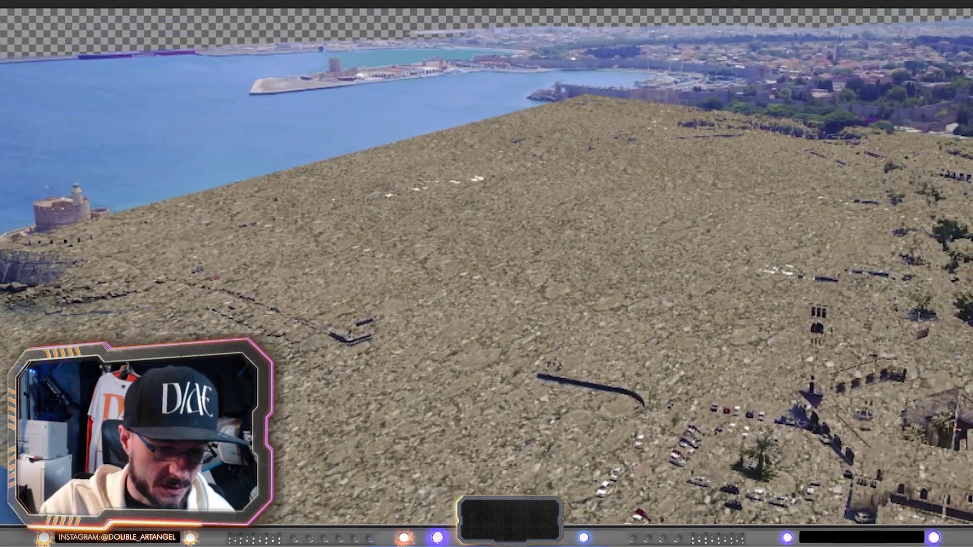
- Hide the soil layer behind a black layer mask and reduce the Brush size to 150 px
left_click(55, 294, "alt")
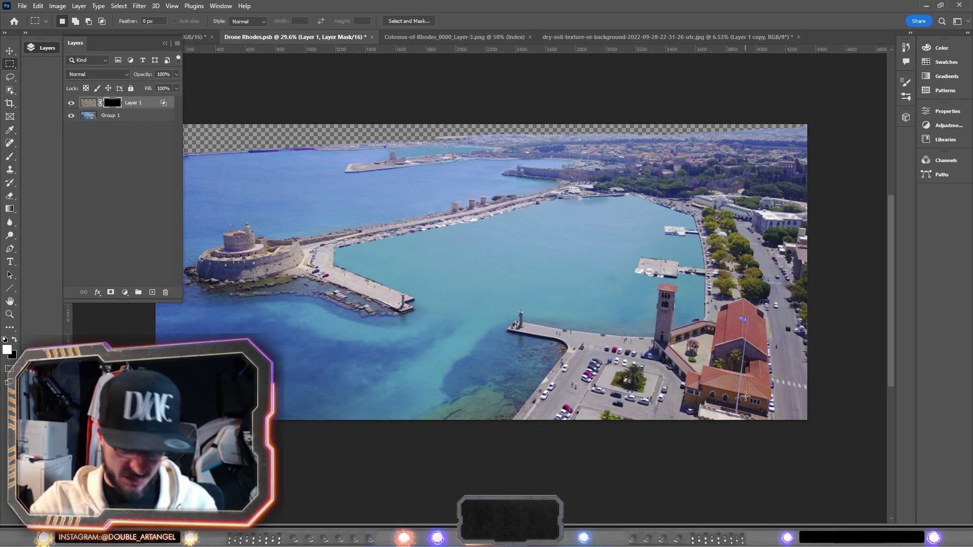
key("b")
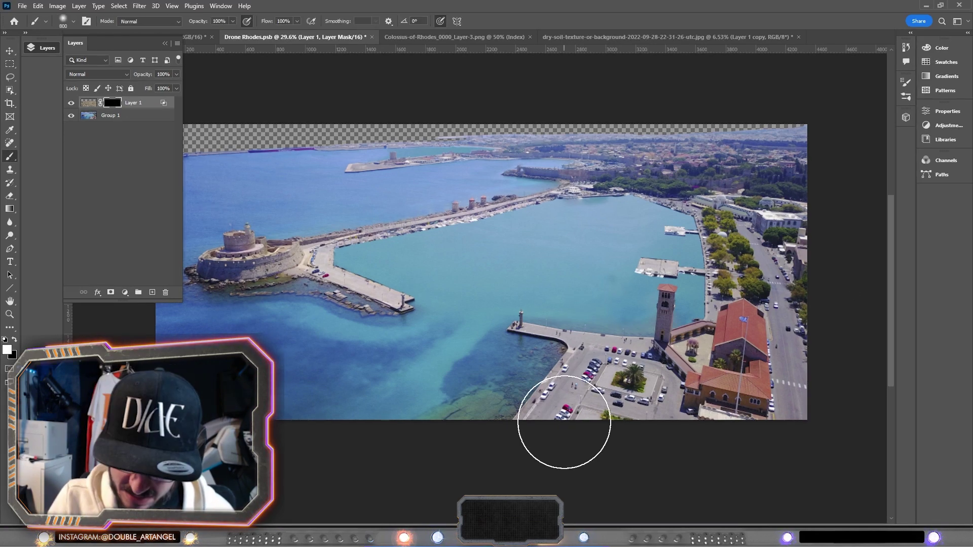
key("bracketleft")
key("bracketleft")
key("bracketleft")
key("bracketleft")
key("bracketleft")
key("bracketleft")
key("bracketleft")
key("bracketleft")
key("bracketleft")
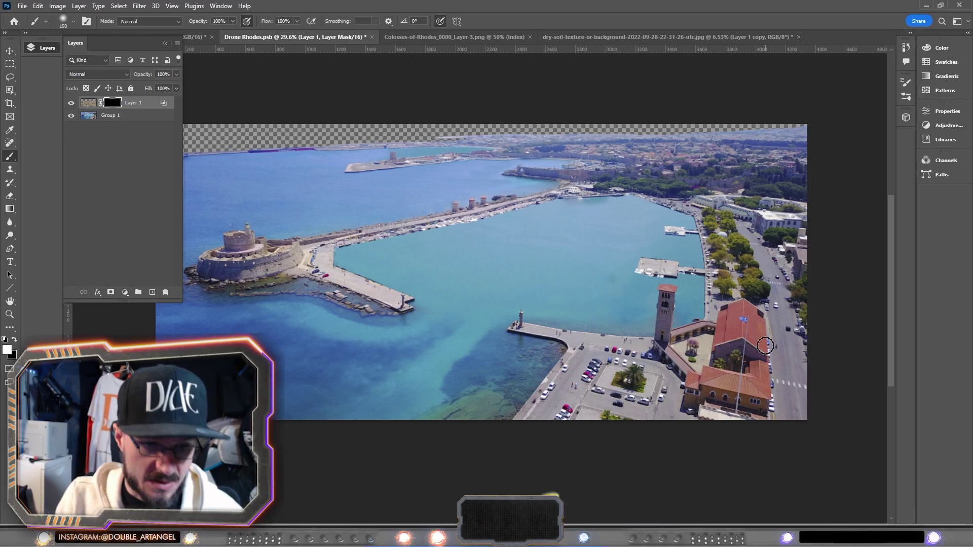
- Paint white on the soil layer's mask to reveal the texture over the parking area, roads and open land around the harbor
left_click_drag(563, 345, 528, 413)
scroll(537, 334, "up", 5)
left_click_drag(750, 421, 790, 457)
left_click_drag(619, 380, 479, 314)
left_click_drag(760, 380, 352, 295)
scroll(480, 273, "down", 3)
mouse_move(480, 273)
left_mouse_down()
mouse_move(467, 156)
mouse_move(608, 185)
mouse_move(611, 405)
left_mouse_up()
left_click_drag(385, 167, 602, 354)
- Reveal the soil along the narrow piers, breakwater and shoreline edges by painting on the mask with a brush reduced to 10 px
key("bracketleft")
key("bracketleft")
key("bracketleft")
key("bracketleft")
mouse_move(608, 290)
left_mouse_down()
mouse_move(544, 268)
mouse_move(218, 307)
mouse_move(444, 256)
left_mouse_up()
key("ctrl+plus")
mouse_move(436, 266)
left_mouse_down()
mouse_move(178, 307)
mouse_move(402, 303)
left_mouse_up()
left_click_drag(396, 322, 304, 380)
mouse_move(356, 336)
left_mouse_down()
mouse_move(494, 464)
mouse_move(539, 457)
left_mouse_up()
key("bracketleft")
scroll(350, 307, "down", 5)
scroll(785, 256, "up", 8)
scroll(750, 284, "down", 8)
- Duplicate the masked soil layer, clear the copy's blending settings and fill its mask with black
key("ctrl+a")
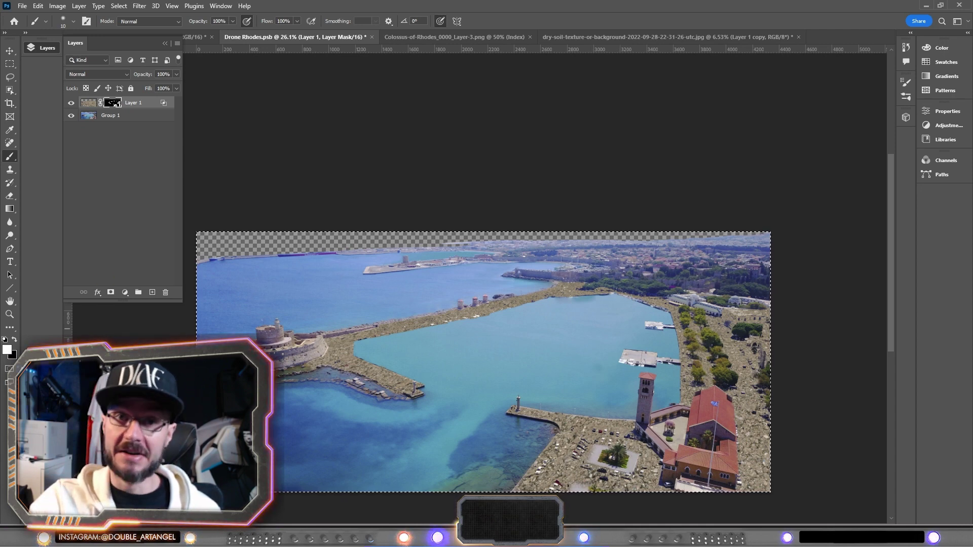
key("ctrl+j")
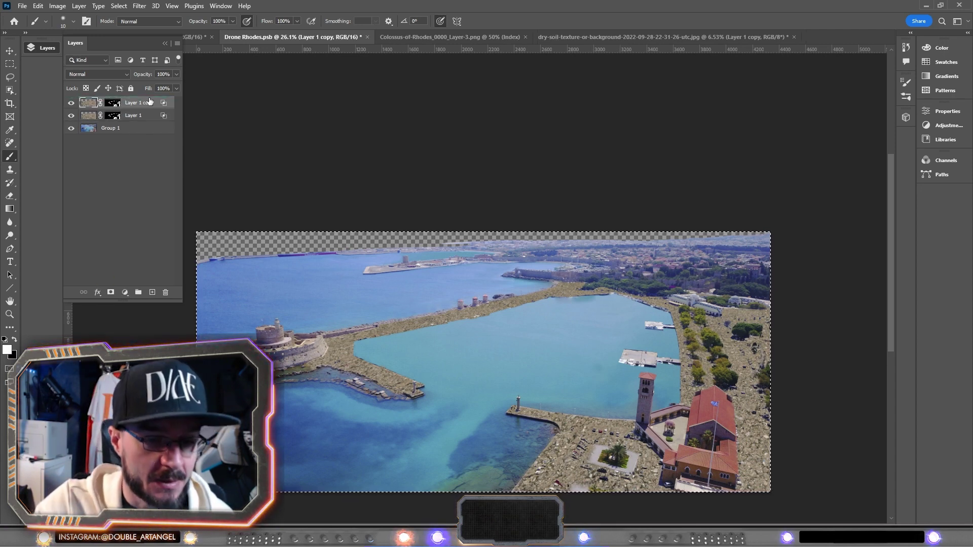
right_click(141, 103)
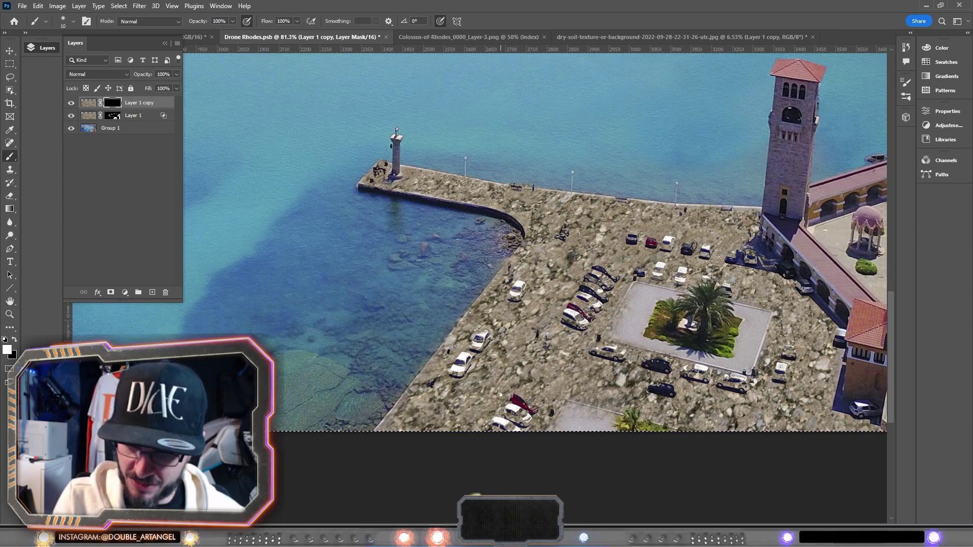
- Cover the parked cars on the quay by painting the soil copy's mask white with a 25 px brush
key("x")
key("x")
key("bracketright")
key("bracketright")
key("bracketright")
left_click_drag(527, 403, 499, 426)
left_click_drag(481, 337, 459, 370)
left_click_drag(601, 276, 573, 322)
left_click_drag(598, 353, 722, 377)
left_click_drag(755, 263, 728, 251)
left_click_drag(710, 304, 595, 232)
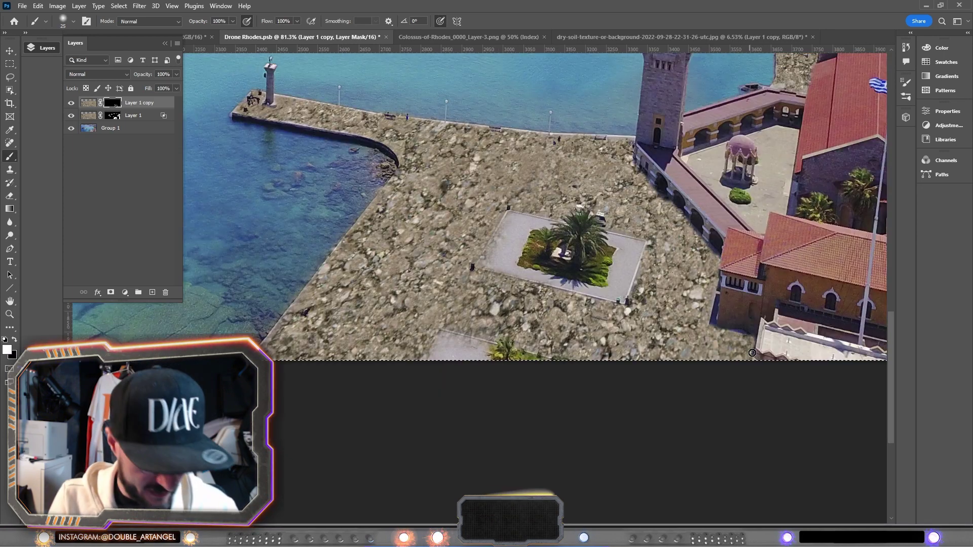
- Paint the soil copy over the leftover modern details on the remaining land areas, using a smaller brush for the fine spots
left_click_drag(760, 203, 327, 347)
left_click_drag(533, 127, 456, 411)
left_click_drag(545, 284, 442, 233)
key("bracketleft")
key("bracketleft")
key("bracketleft")
left_click_drag(304, 249, 577, 407)
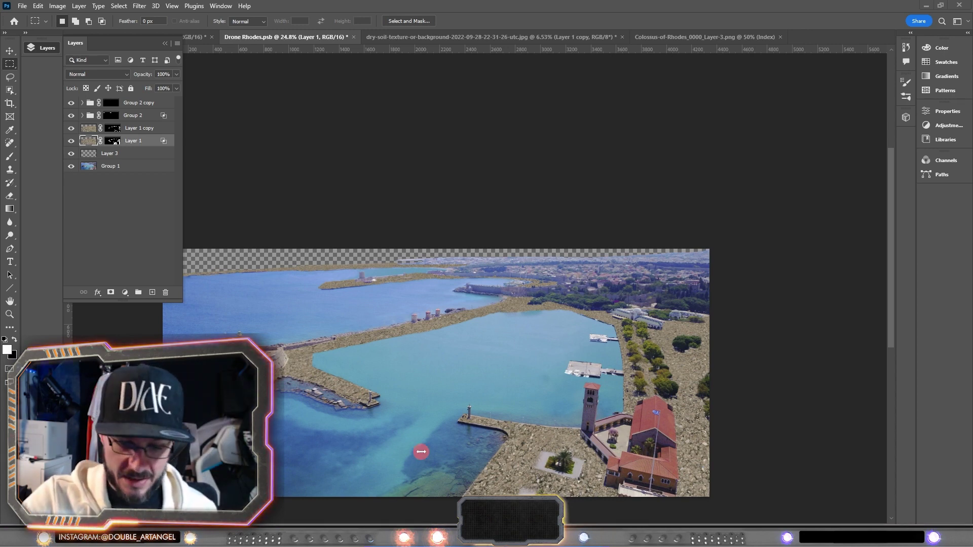
- Group the soil layers together with the masked groups above them and hide the new group
scroll(445, 393, "down", 2)
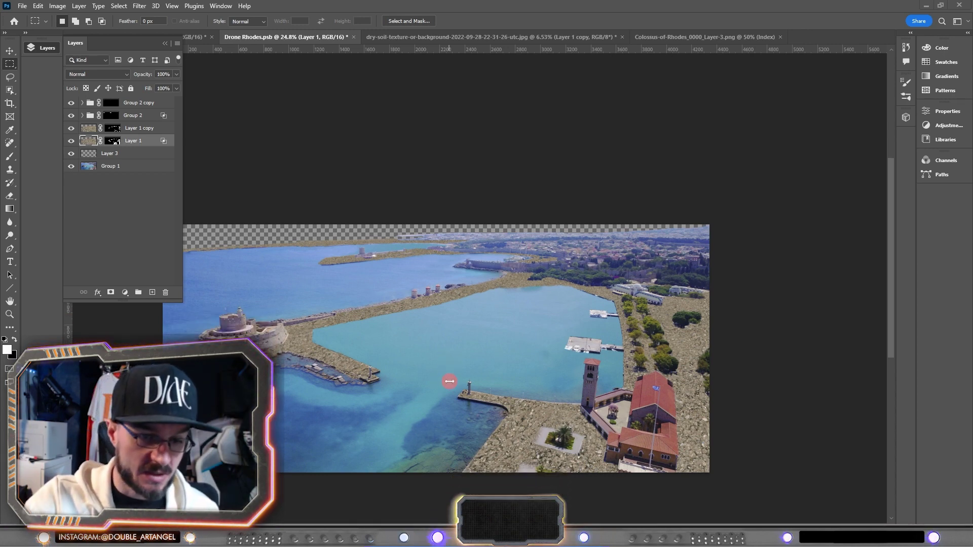
left_click(140, 104, "shift")
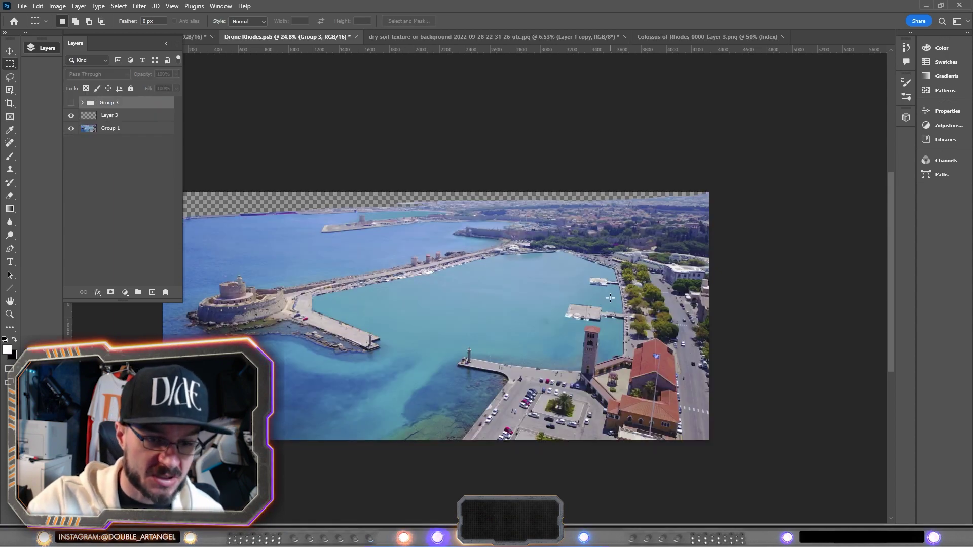
- Examine the floating docks, moored boats and quay edges around the harbor basin in the original photo
scroll(610, 291, "up", 1)
scroll(588, 294, "up", 5)
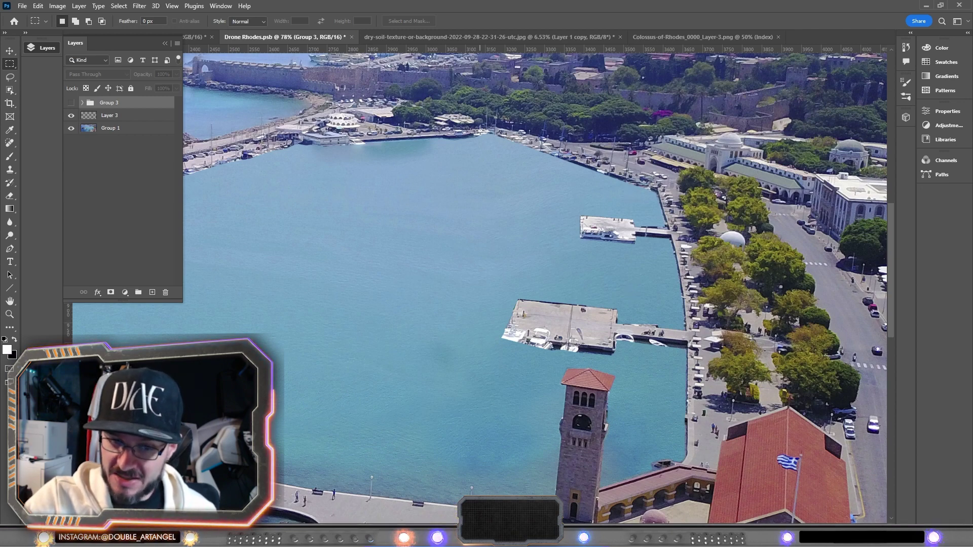
scroll(518, 238, "down", 1)
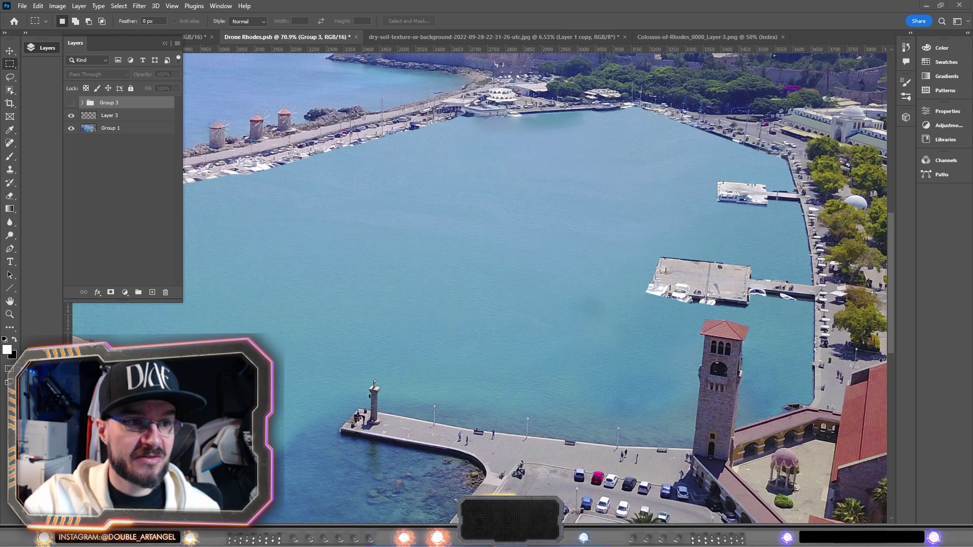
left_click_drag(621, 385, 557, 394)
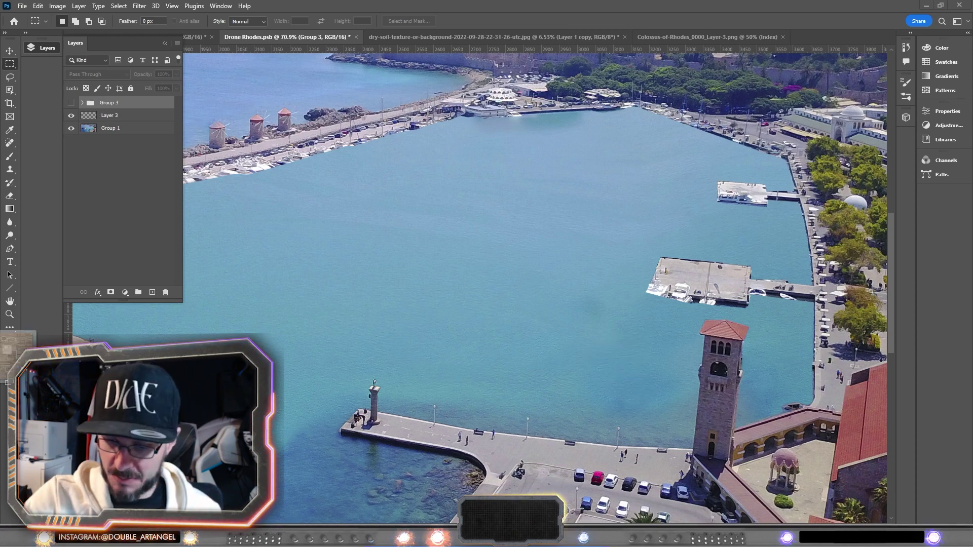
scroll(509, 364, "down", 3)
scroll(509, 364, "down", 2, "alt")
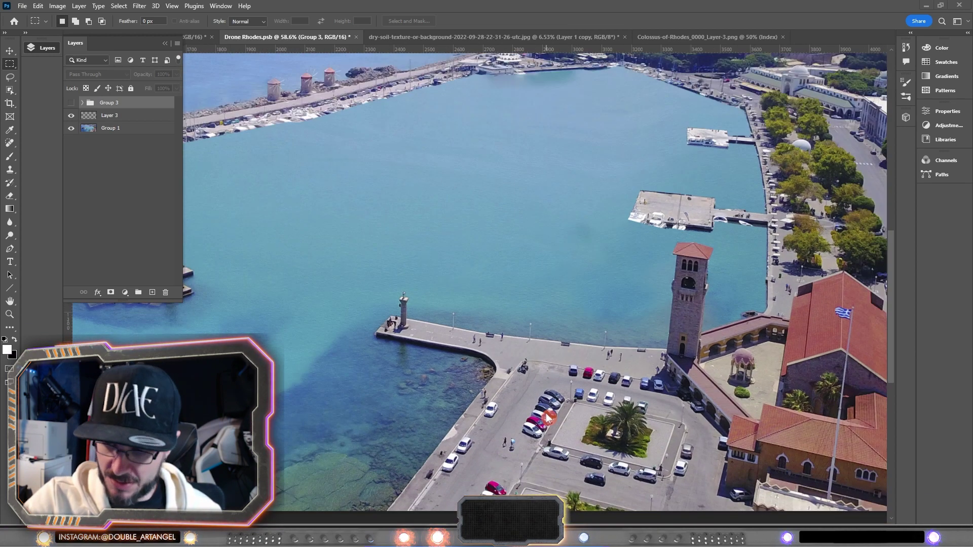
scroll(549, 301, "up", 2)
scroll(670, 303, "right", 3)
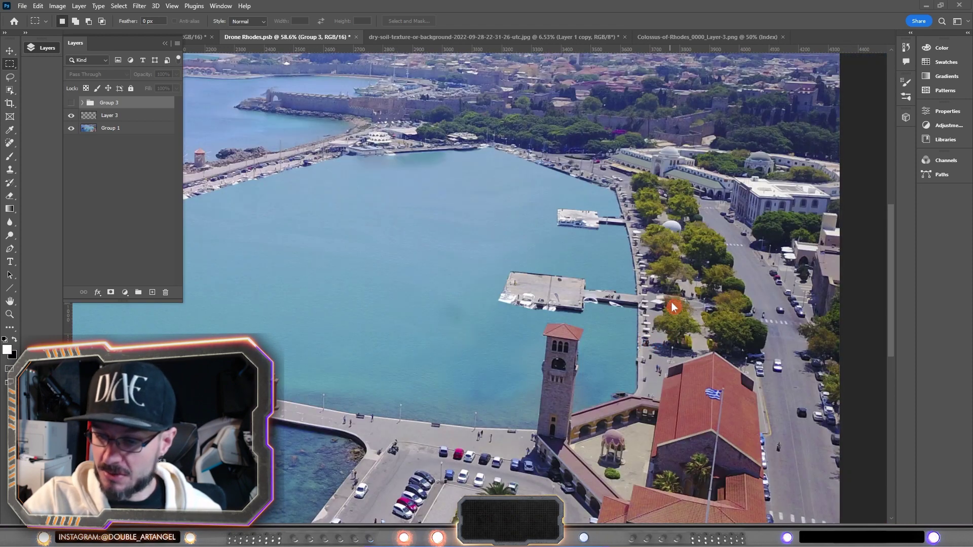
scroll(674, 303, "right", 1)
scroll(681, 321, "down", 3, "alt")
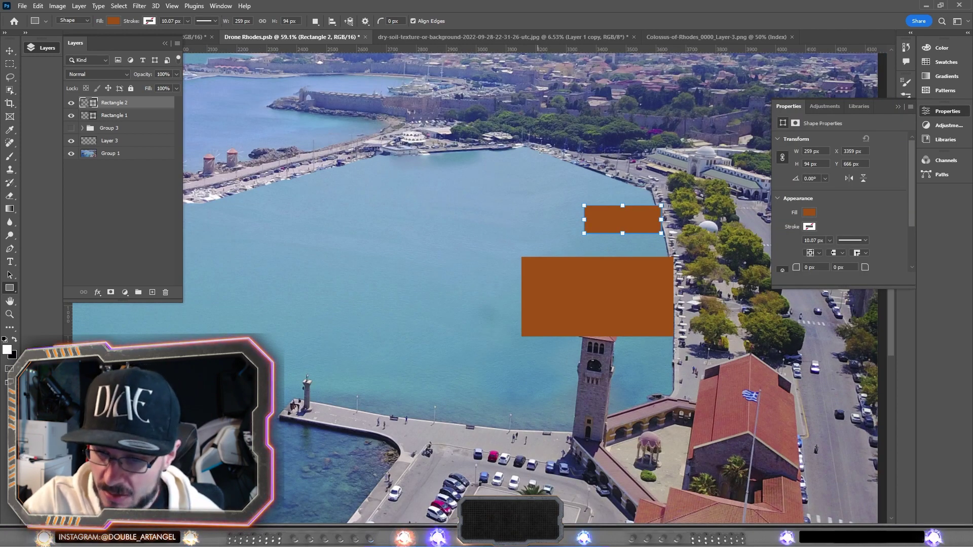
- Draw orange rectangle shapes over the two floating docks and along the boat-lined quay edges of the harbor
left_click_drag(512, 131, 636, 180)
left_click_drag(400, 247, 745, 237)
scroll(606, 237, "down", 1)
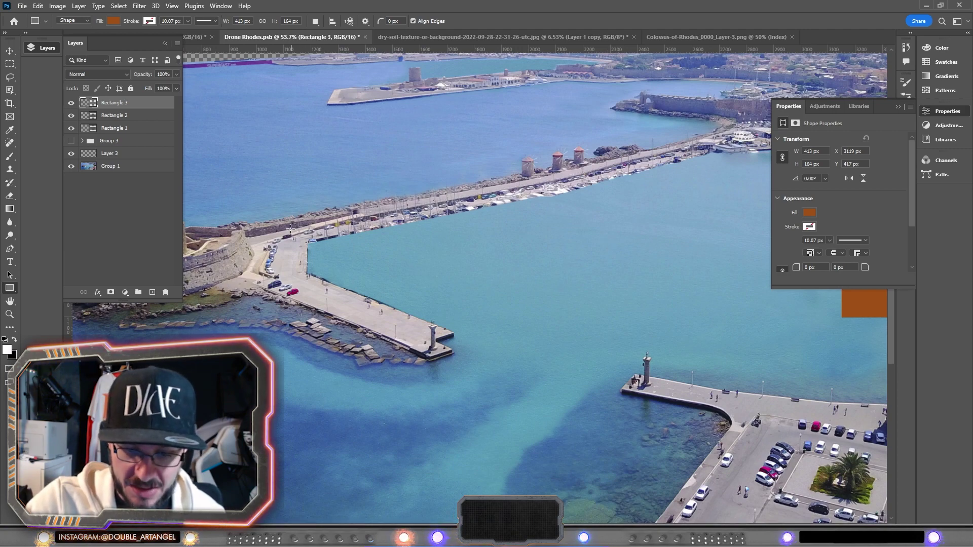
left_click_drag(269, 221, 325, 249)
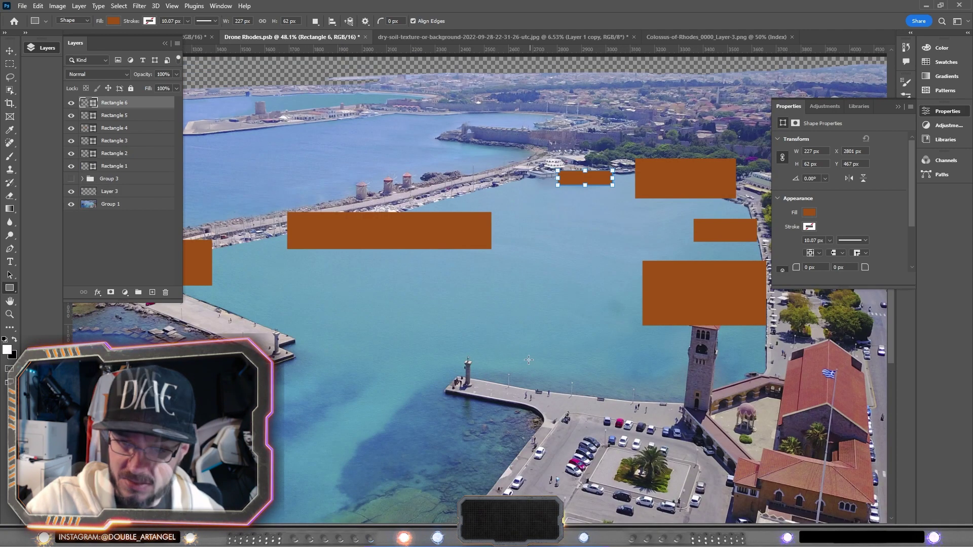
- Convert the rectangle shape layers to Smart Objects and lower their opacity to 40%
left_click(9, 51)
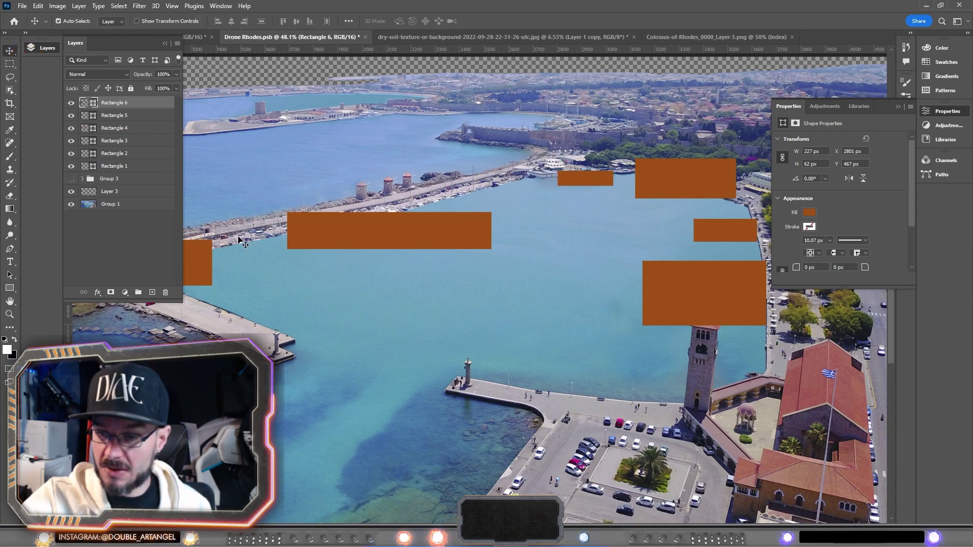
right_click(129, 116)
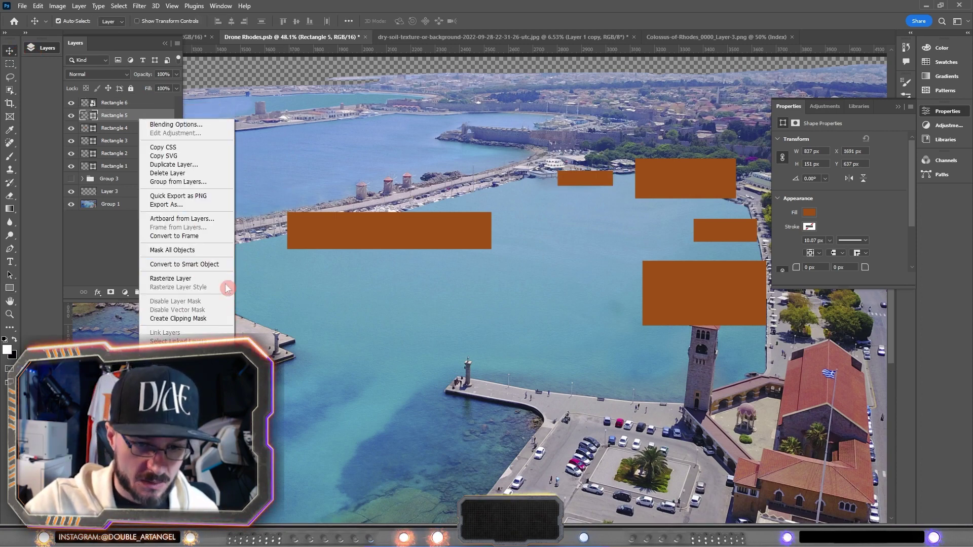
left_click(188, 250)
right_click(133, 128)
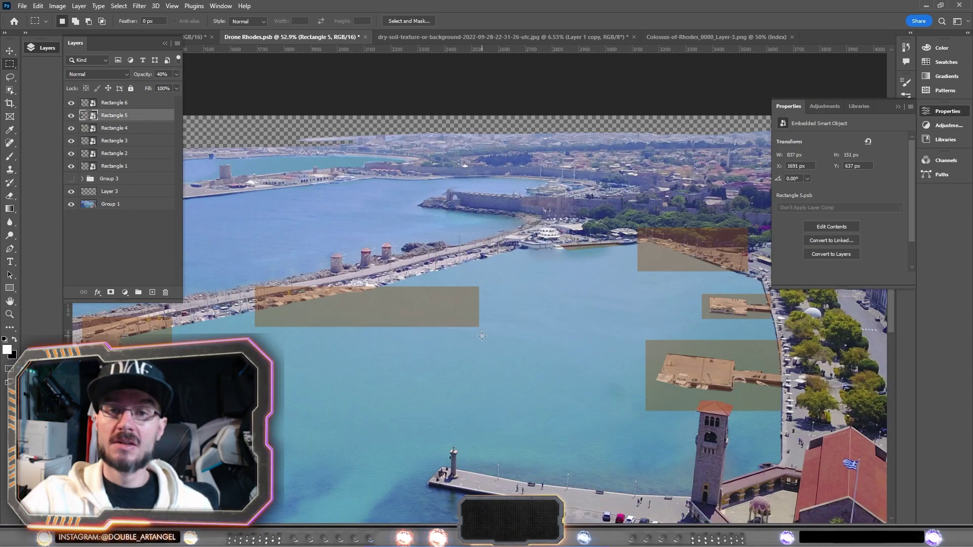
scroll(500, 321, "down", 2)
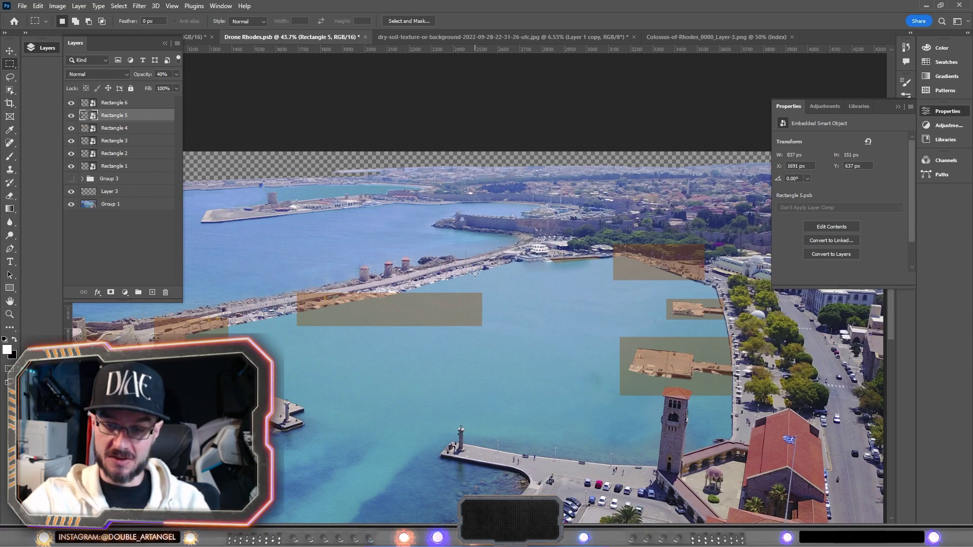
- Transform the rectangles to follow the angle and perspective of the docks and quays, then restore full opacity and show the soil group
key("ctrl+t")
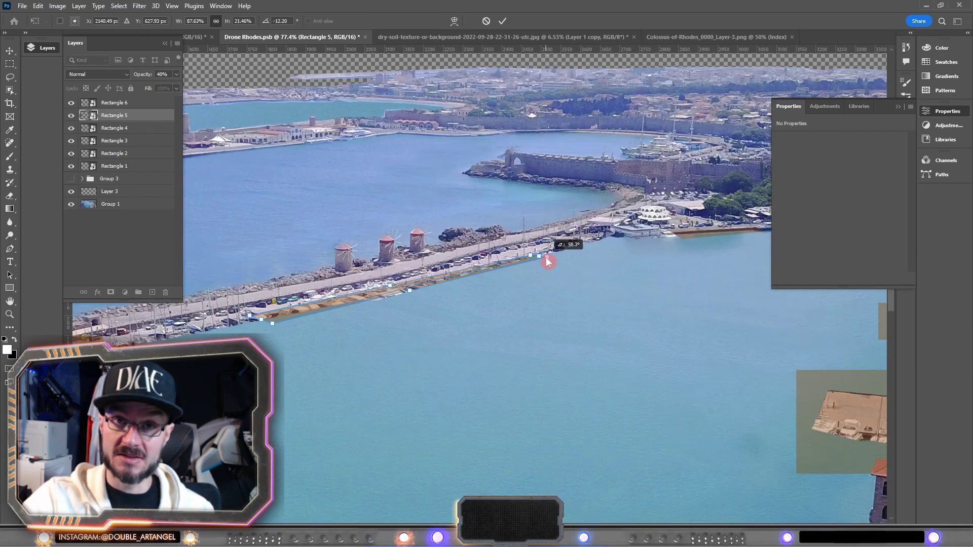
key("Return")
left_click(114, 129)
key("ctrl+t")
left_click(114, 141)
key("ctrl+t")
left_click(114, 154)
key("ctrl+t")
key("Return")
key("ctrl+minus")
key("ctrl+minus")
key("ctrl+minus")
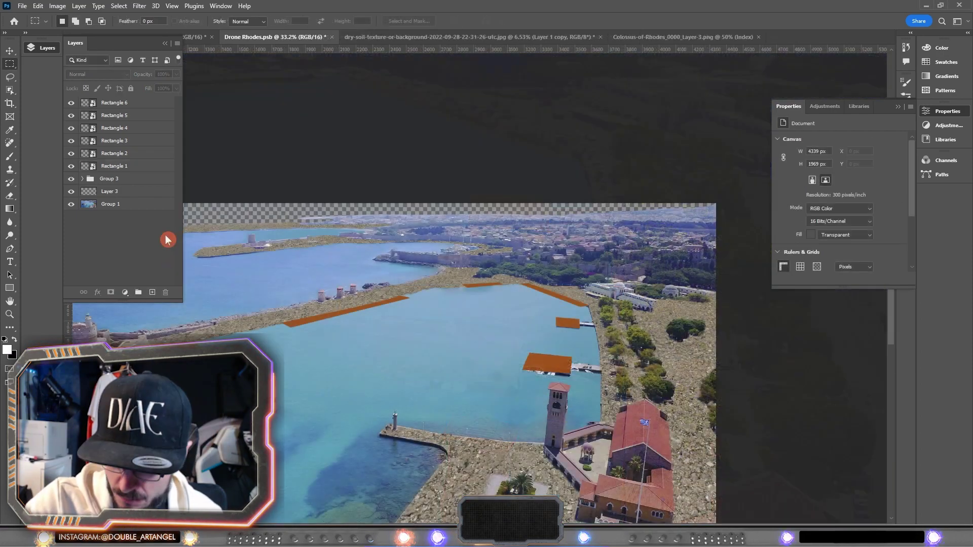
- Open the contents of the Rectangle 1 smart object that covers the larger dock
left_click(139, 171)
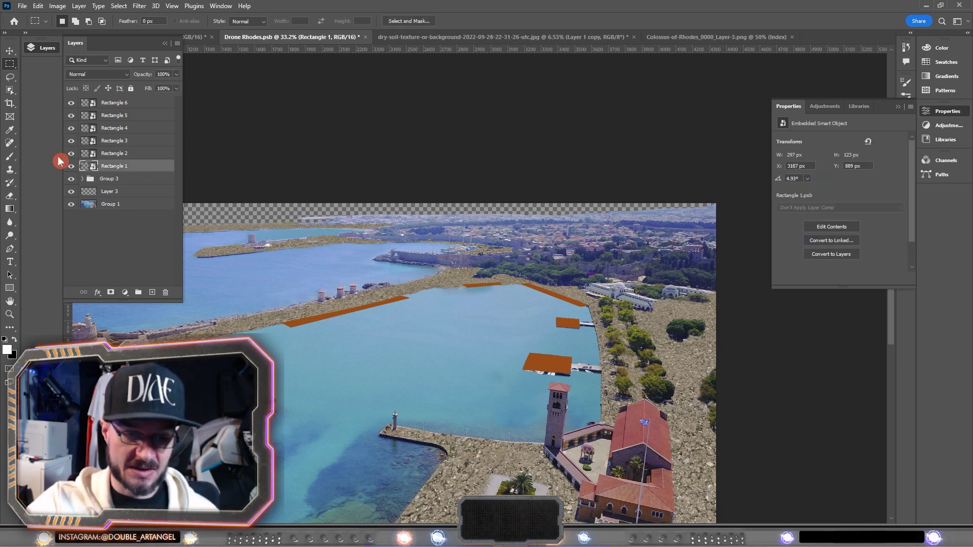
left_click(71, 166)
left_click(71, 166)
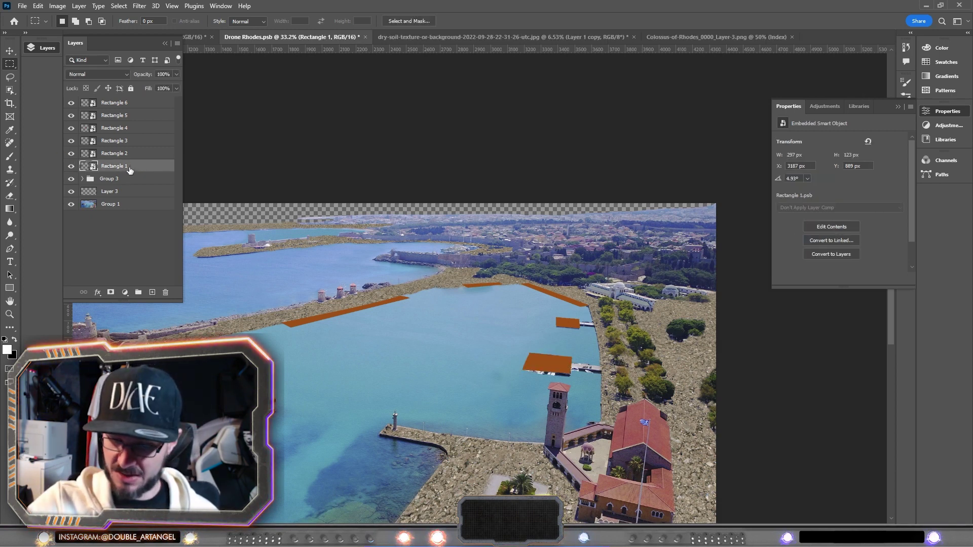
double_click(91, 168)
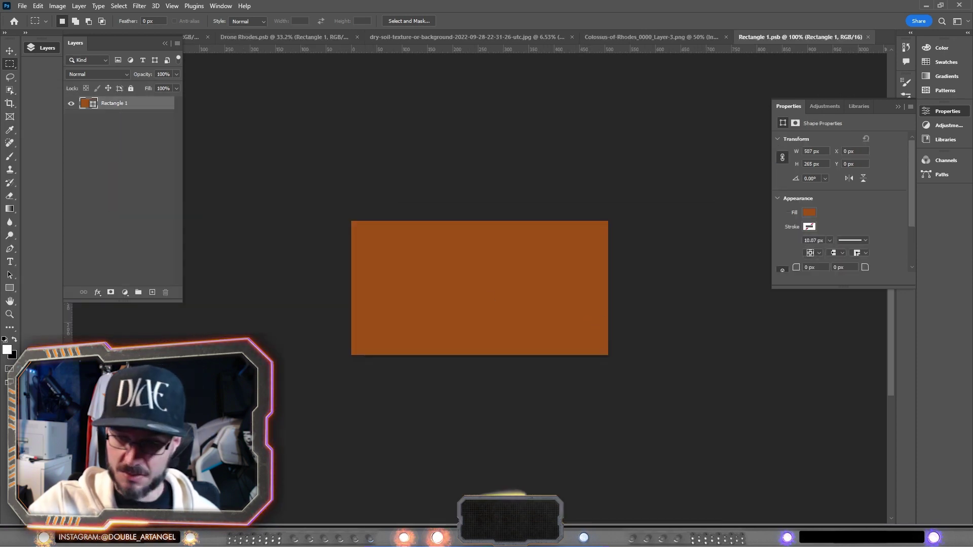
- Place the WoodRough0036_1_seamless_M texture in a corner of the orange rectangle and scale it to 1.84%
left_click_drag(480, 362, 442, 294)
left_click_drag(479, 221, 461, 239)
left_click_drag(432, 281, 413, 308)
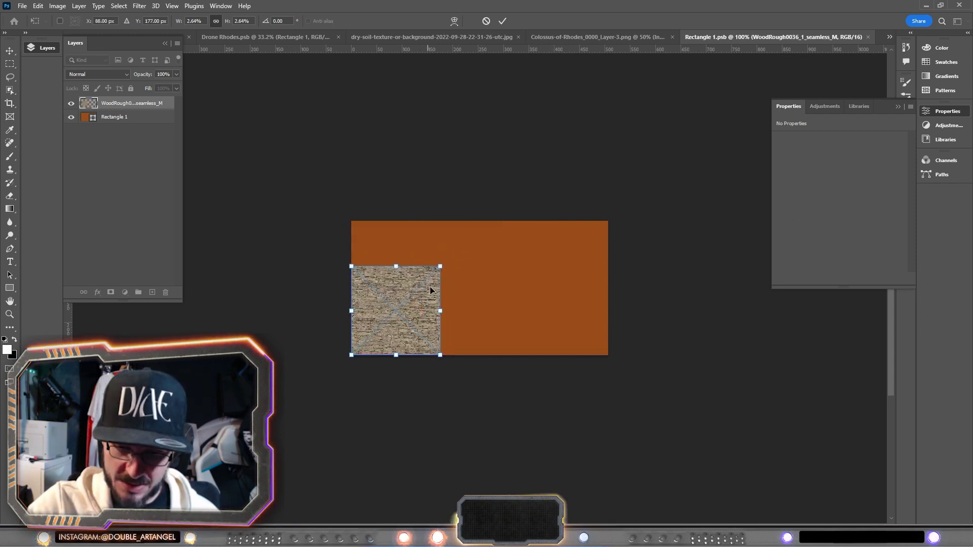
left_click_drag(440, 263, 413, 293)
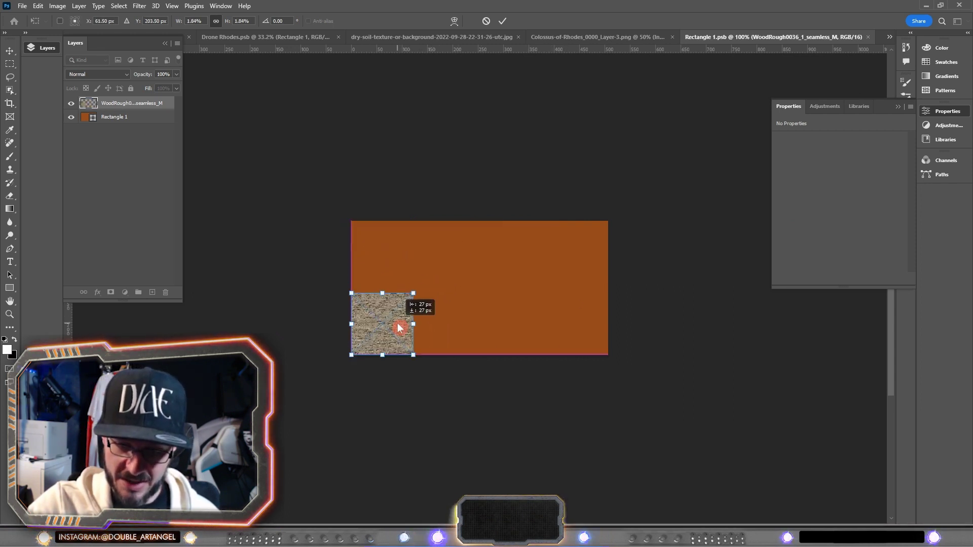
key("Return")
- Tile copies of the WoodRough0109_1_M wood texture, some rotated 180°, across the orange rectangle
key("m")
left_click(10, 51)
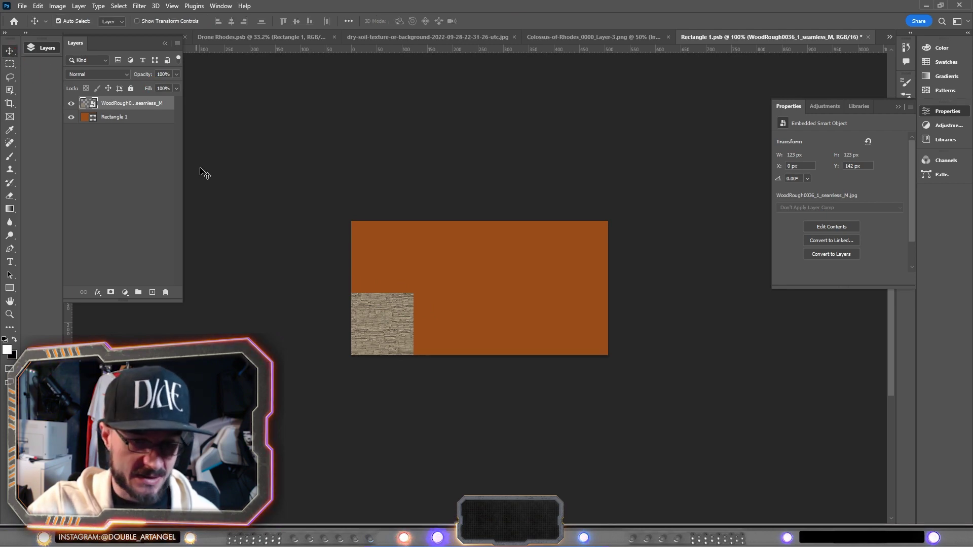
left_click_drag(388, 322, 379, 260)
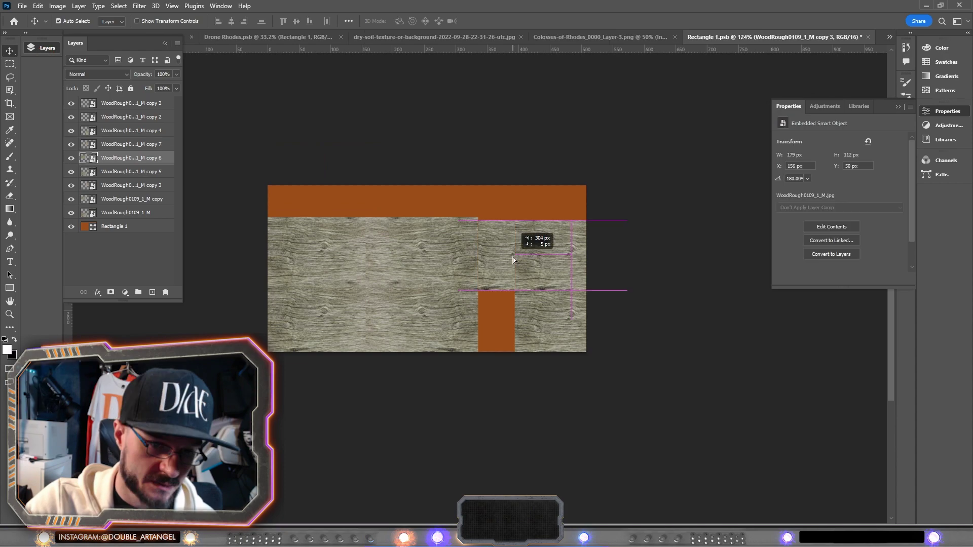
left_click_drag(513, 257, 482, 213)
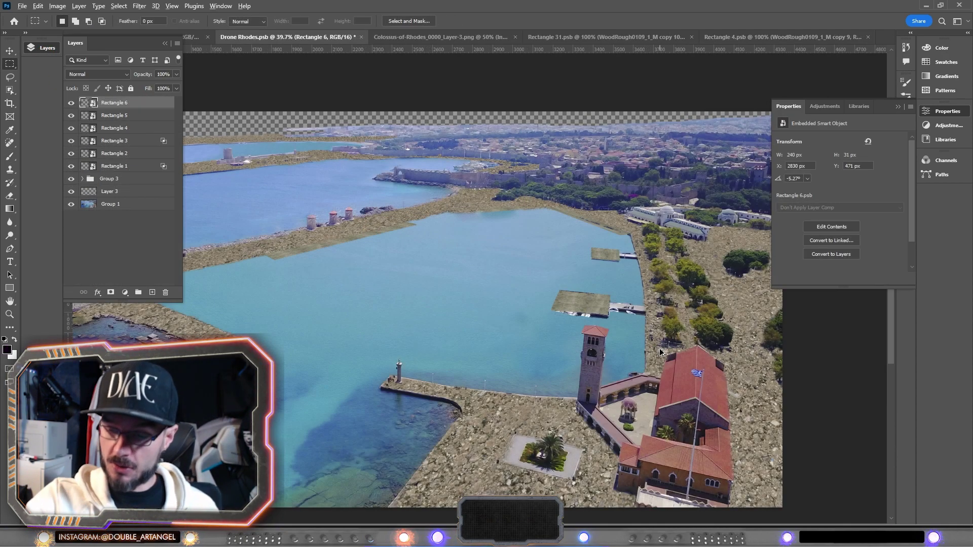
scroll(661, 351, "down", 1)
scroll(582, 346, "left", 1)
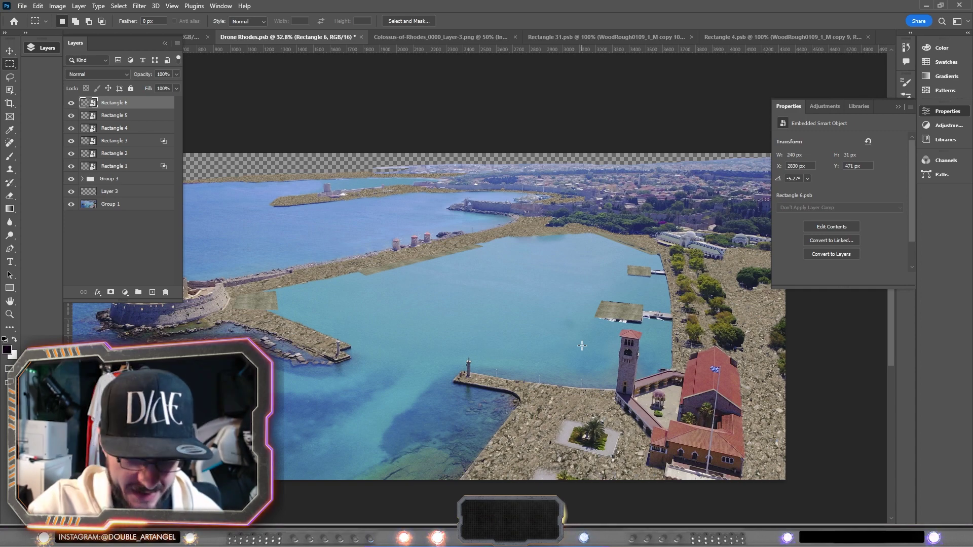
scroll(597, 324, "down", 2)
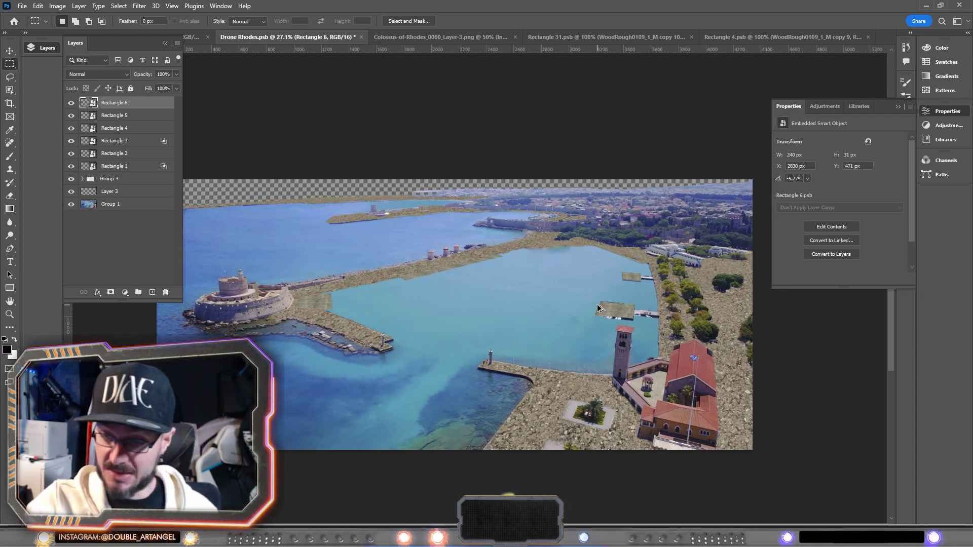
scroll(607, 317, "up", 2)
scroll(609, 296, "right", 2)
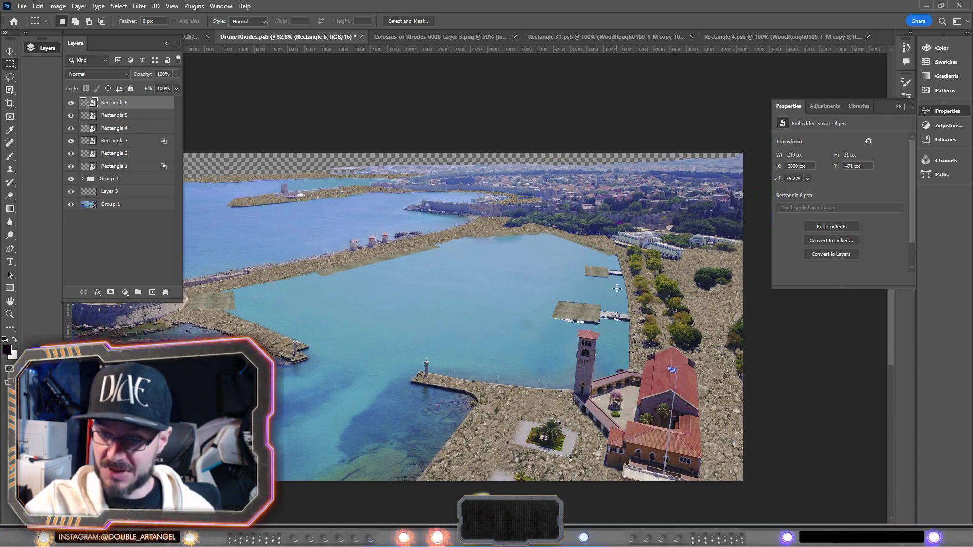
- Hide the soil group, Group 3, and look over the original streets and parking areas beside the harbor
scroll(613, 309, "up", 5)
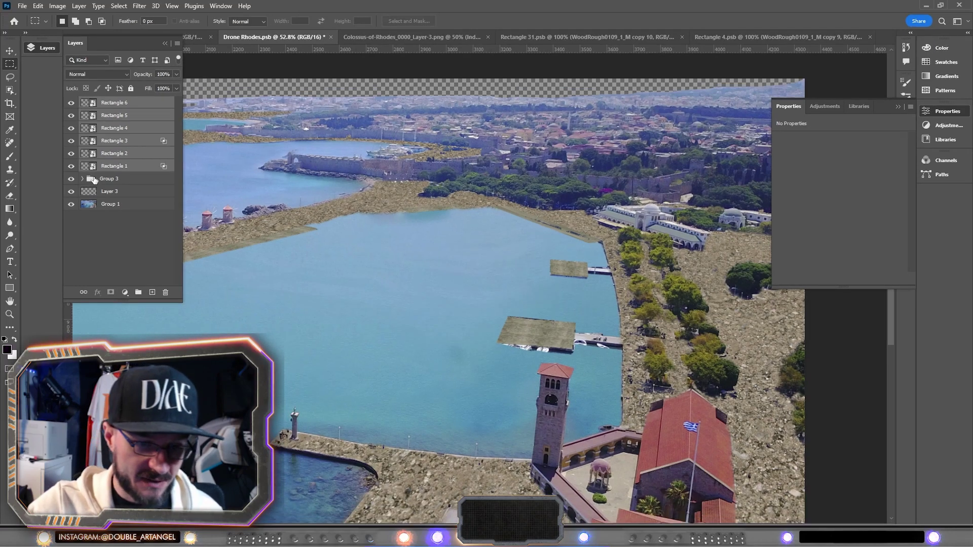
left_click(71, 179)
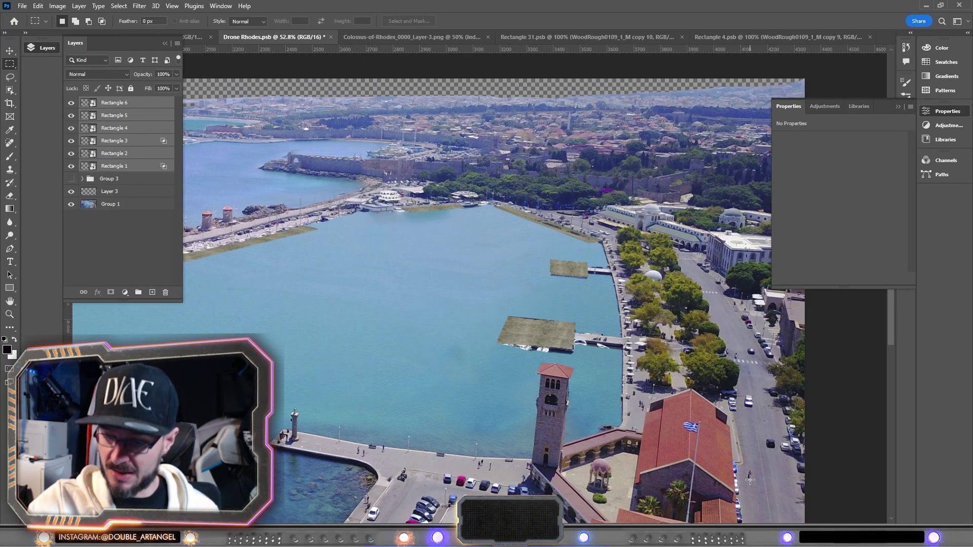
scroll(672, 411, "down", 3)
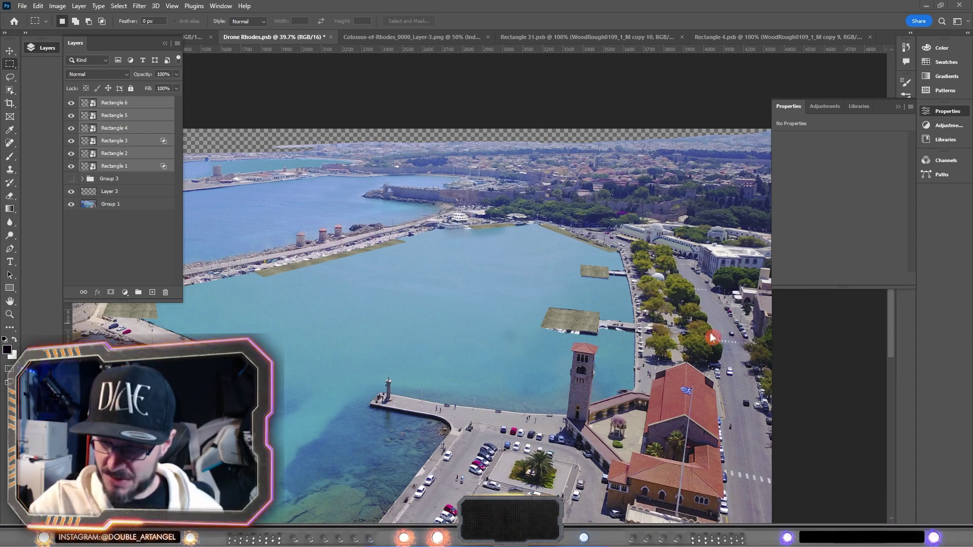
scroll(728, 369, "down", 1)
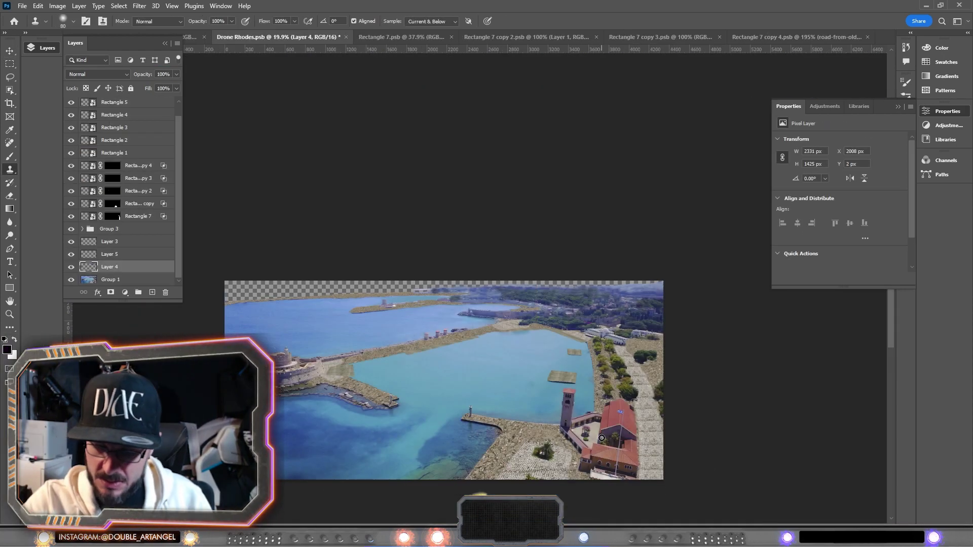
- Look over the cobbled areas in Drone Rhodes, and return to the Rhodes Colossus document to check the harbor under the sunrise sky
scroll(604, 438, "up", 3)
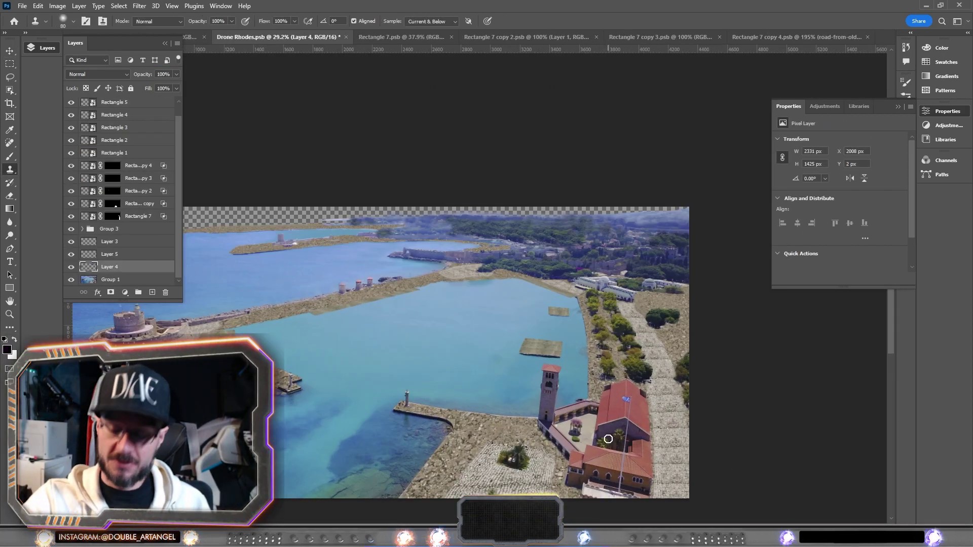
scroll(608, 441, "left", 2)
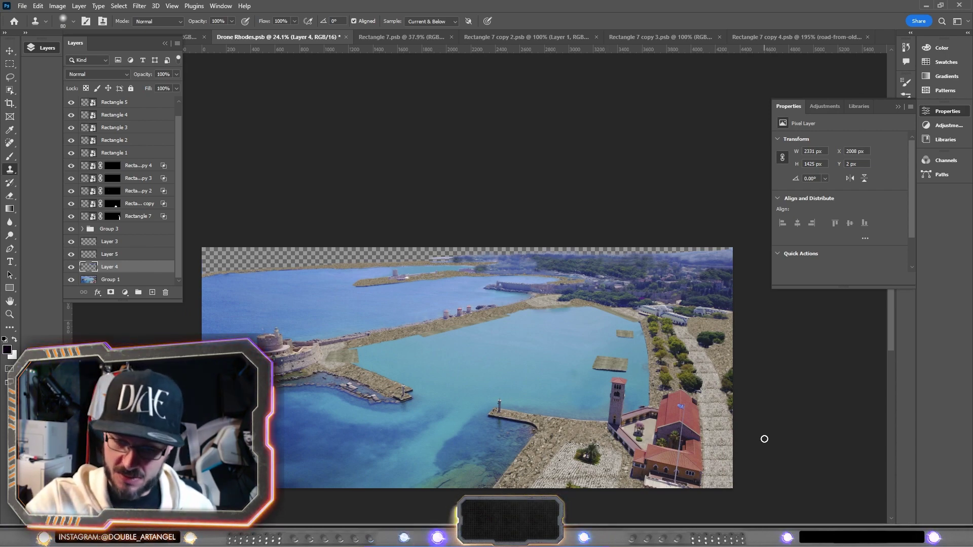
key("ctrl+shift+Tab")
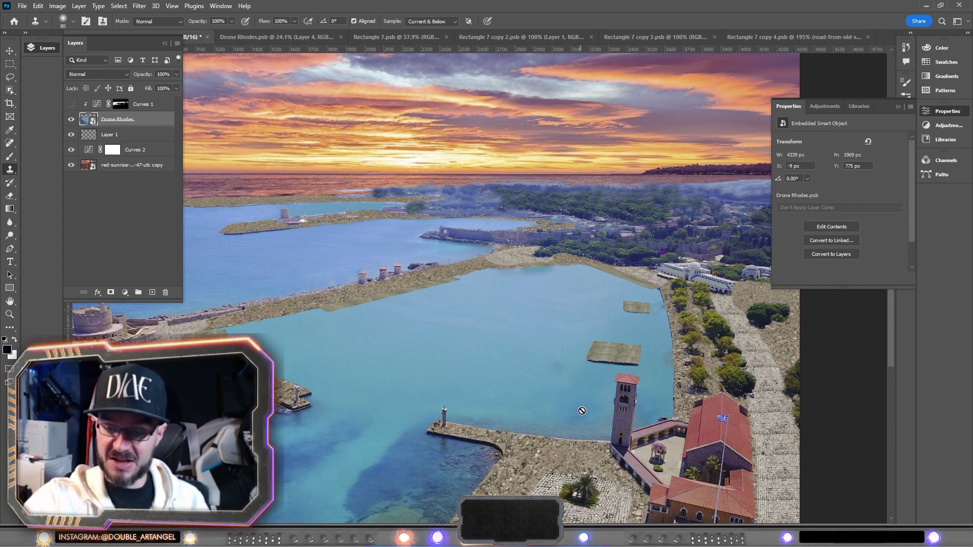
scroll(665, 376, "down", 1)
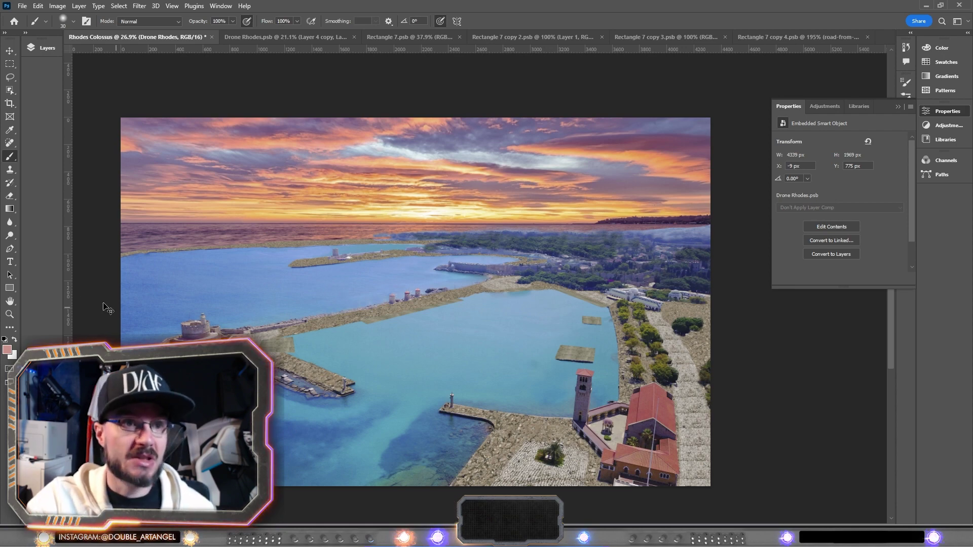
- Bring in a tower image to cover the modern lighthouse on the round fort, and show the whole composition
scroll(126, 326, "up", 7)
scroll(355, 274, "up", 1)
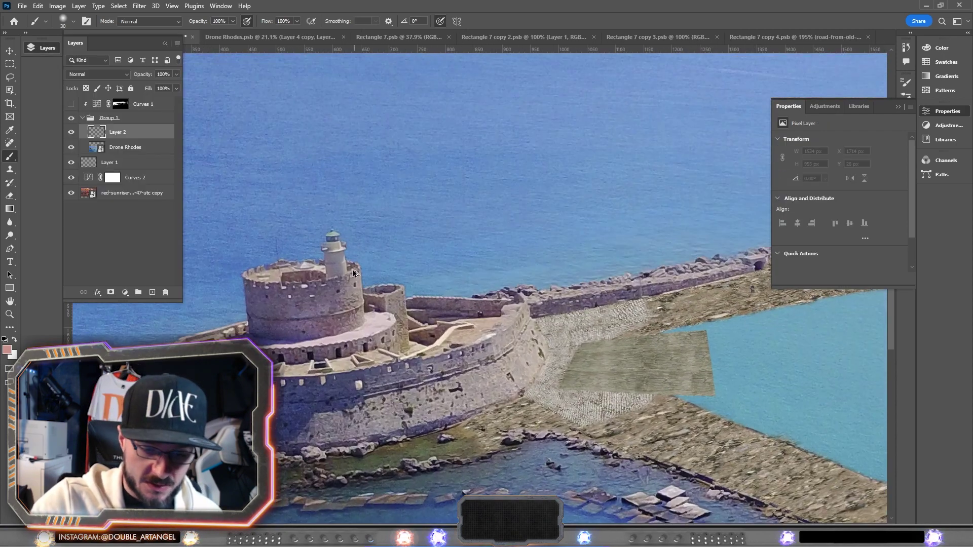
scroll(355, 273, "up", 1)
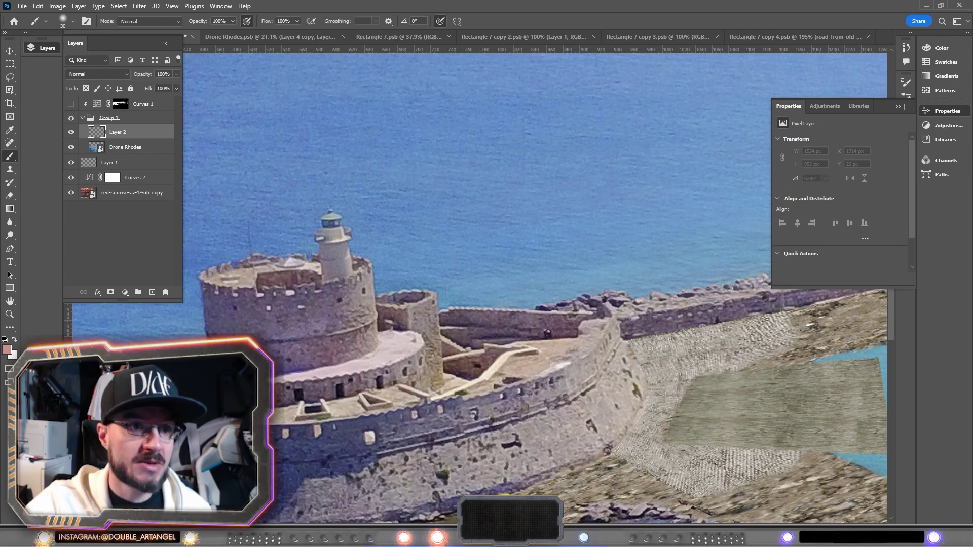
left_click_drag(0, 332, 345, 228)
key("ctrl+0")
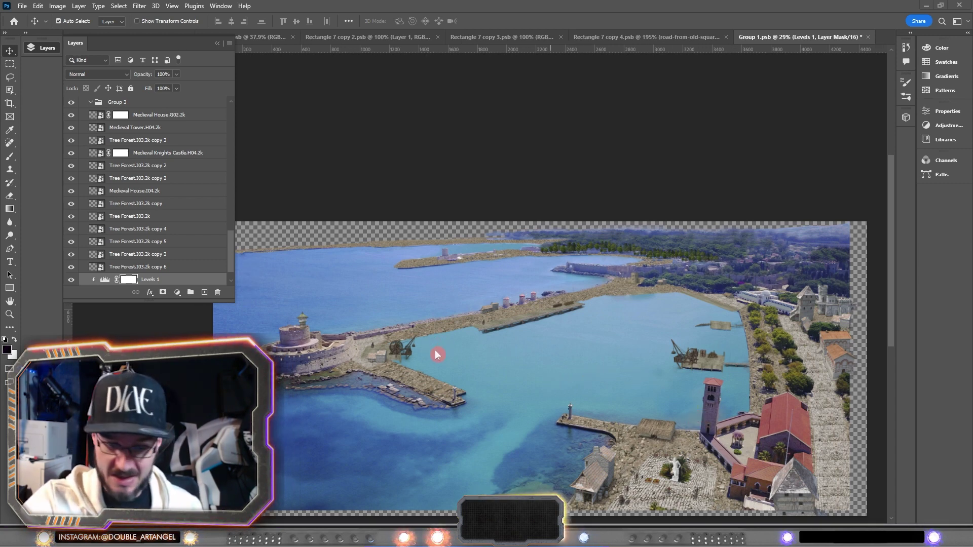
- Compare the scene with and without the Levels 1 adjustment, and inspect the fort and harbor up close
left_click(71, 282)
left_click(72, 281)
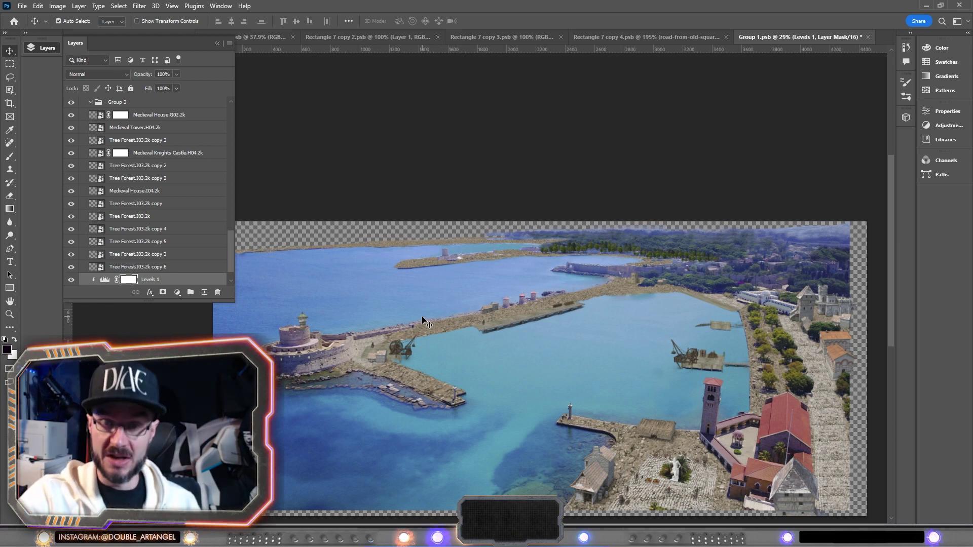
scroll(423, 319, "up", 3)
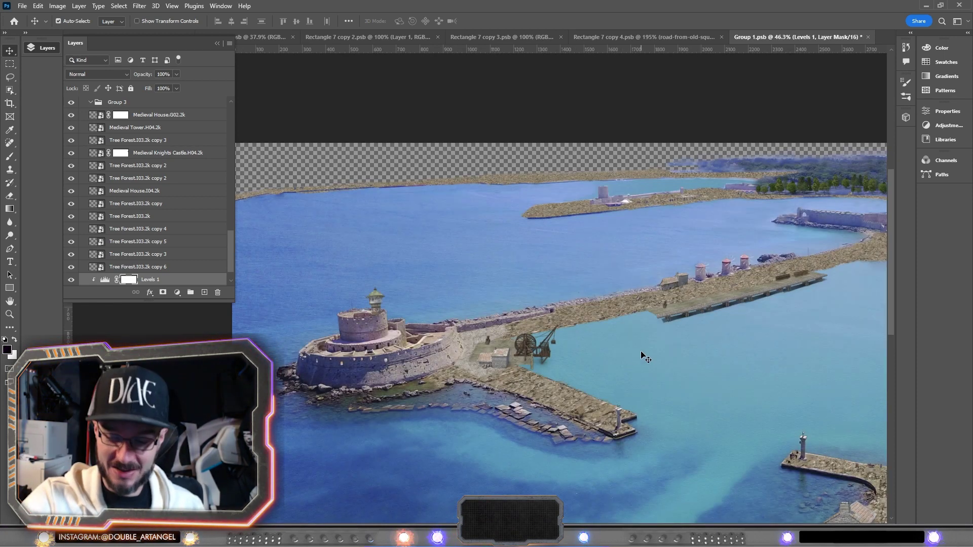
scroll(564, 333, "up", 2)
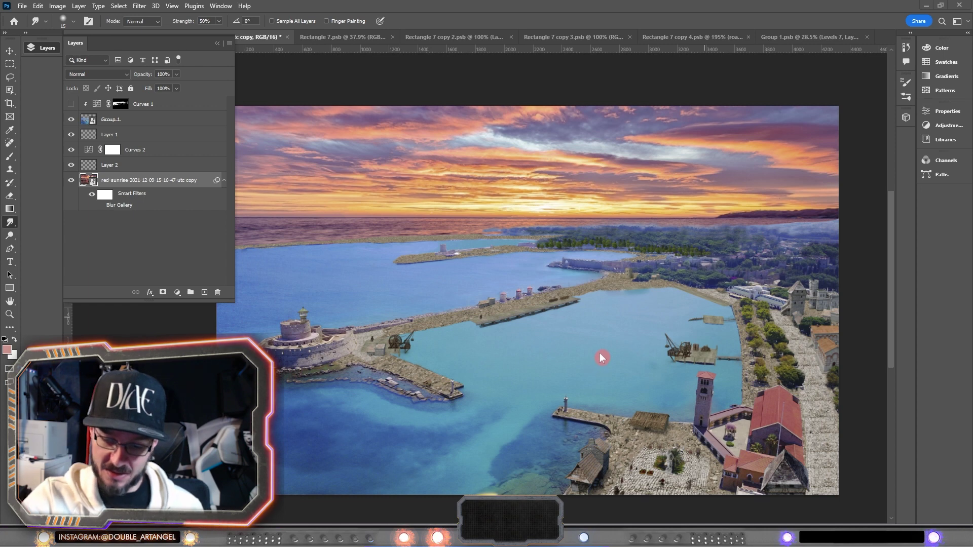
- Bring the Colossus-of-Rhodes statue images in for the main harbor composition
scroll(592, 358, "left", 2)
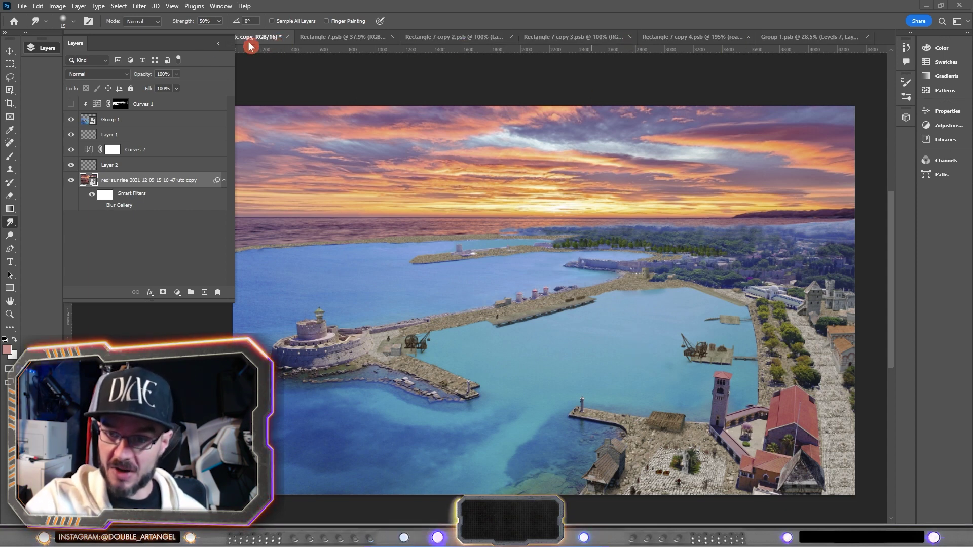
left_click(217, 44)
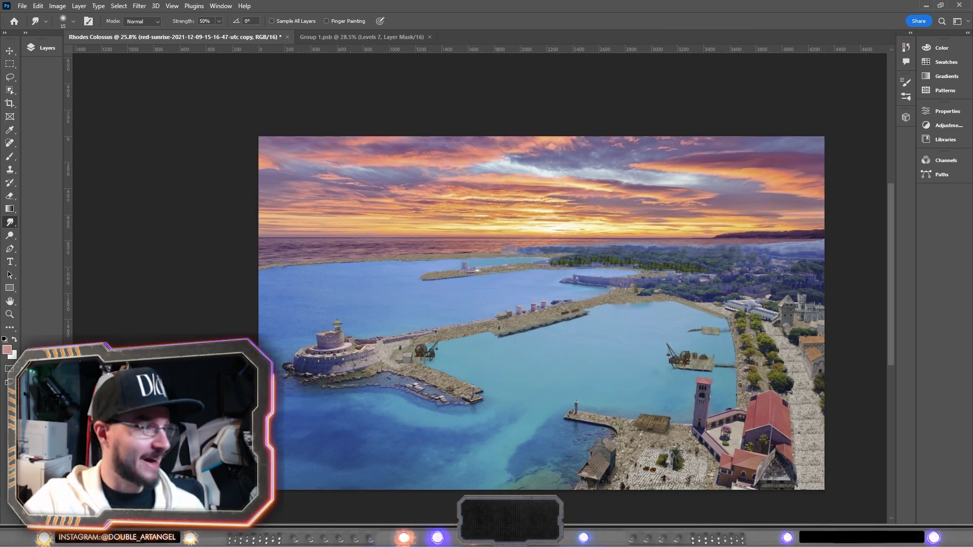
left_click_drag(555, 0, 523, 130)
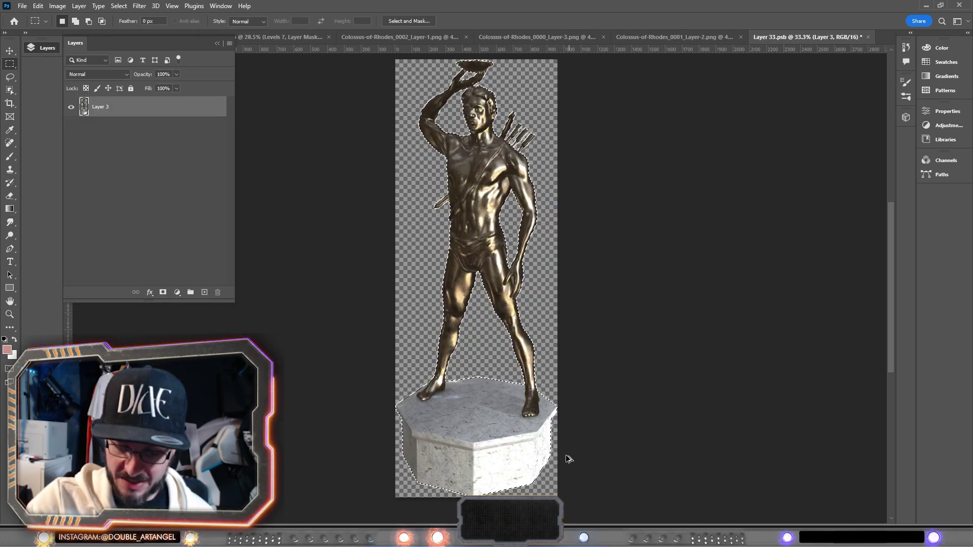
- Remove the marble pedestal from under the bronze statue inside its smart object, and return to the Rhodes Colossus document
scroll(490, 419, "up", 3)
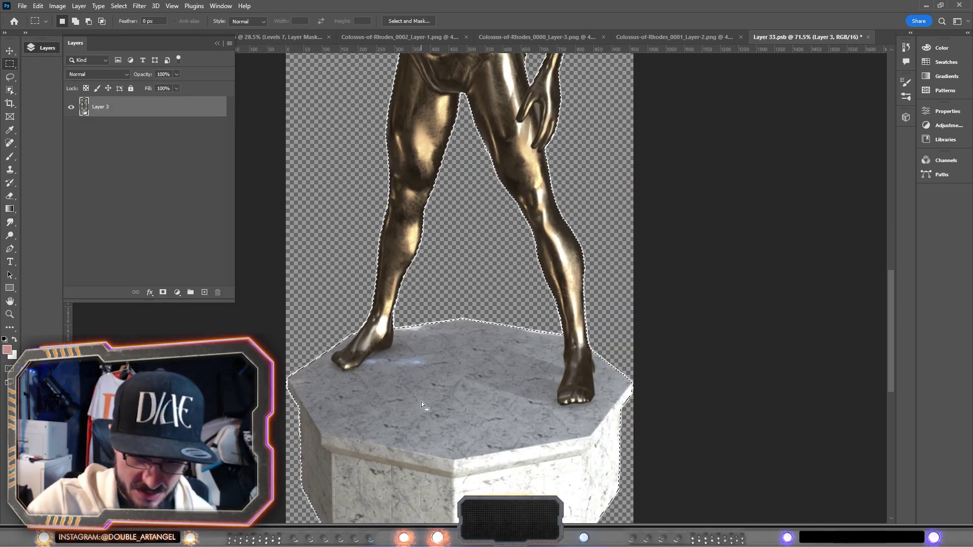
key("w")
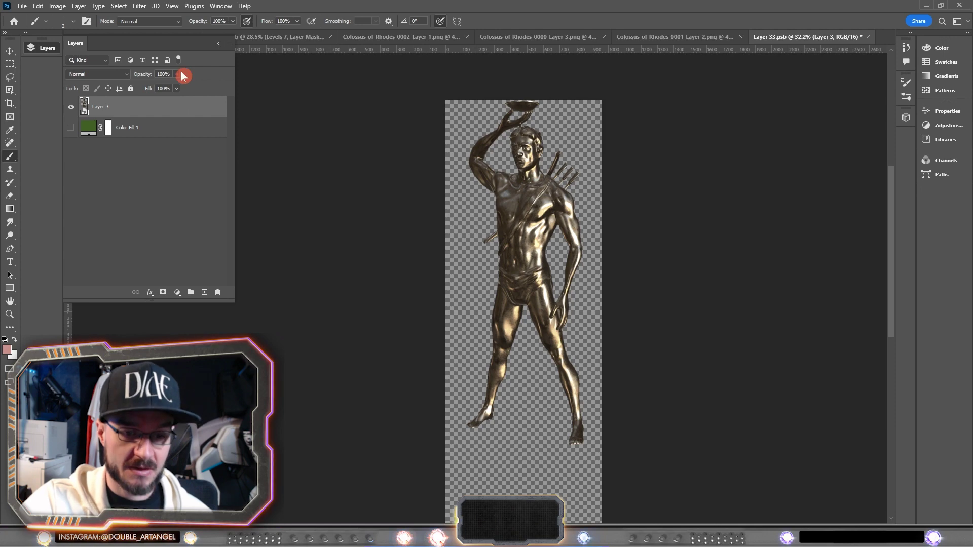
left_click(217, 44)
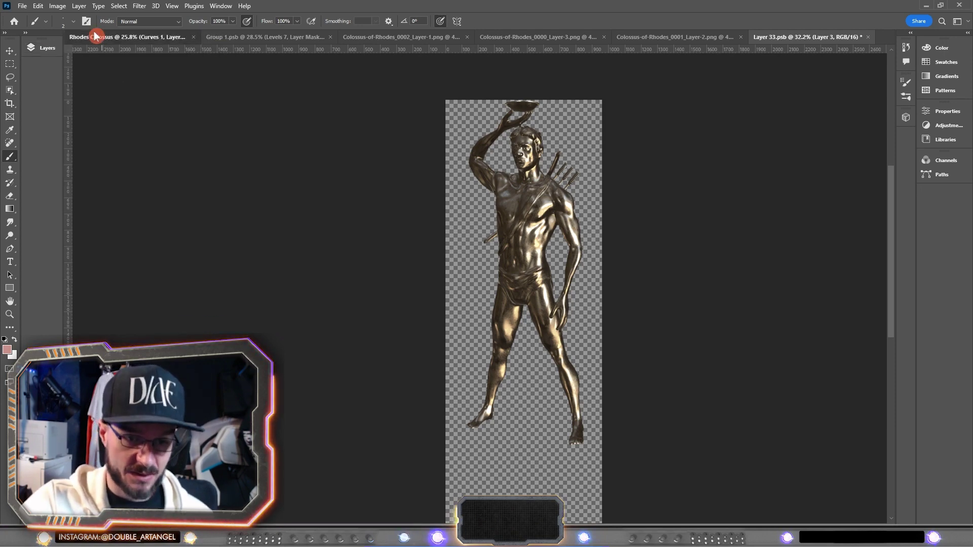
left_click(95, 36)
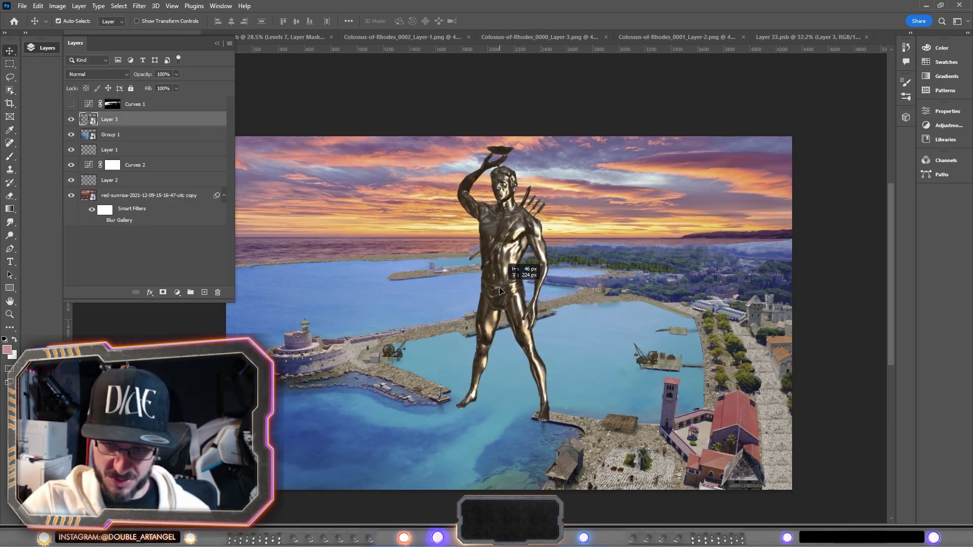
- Move the bronze statue over the harbor entrance so its feet line up with the two jetty ends
left_click_drag(522, 299, 496, 290)
scroll(525, 451, "up", 5)
scroll(526, 345, "up", 1)
mouse_move(567, 315)
left_mouse_down()
mouse_move(513, 276)
mouse_move(579, 322)
left_mouse_up()
scroll(415, 321, "down", 5)
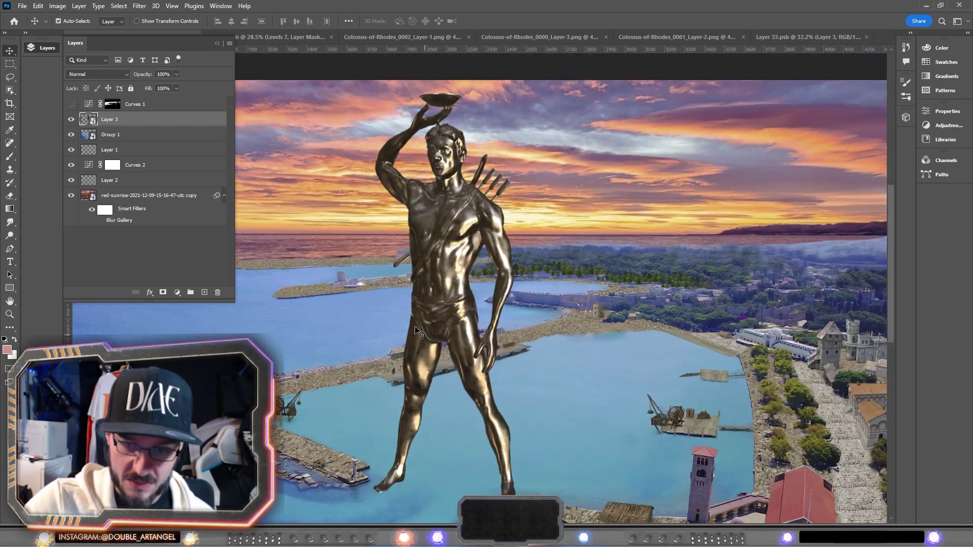
- Puppet Warp the statue to spread its legs, bringing one foot onto the end of the fort's jetty
left_click(42, 7)
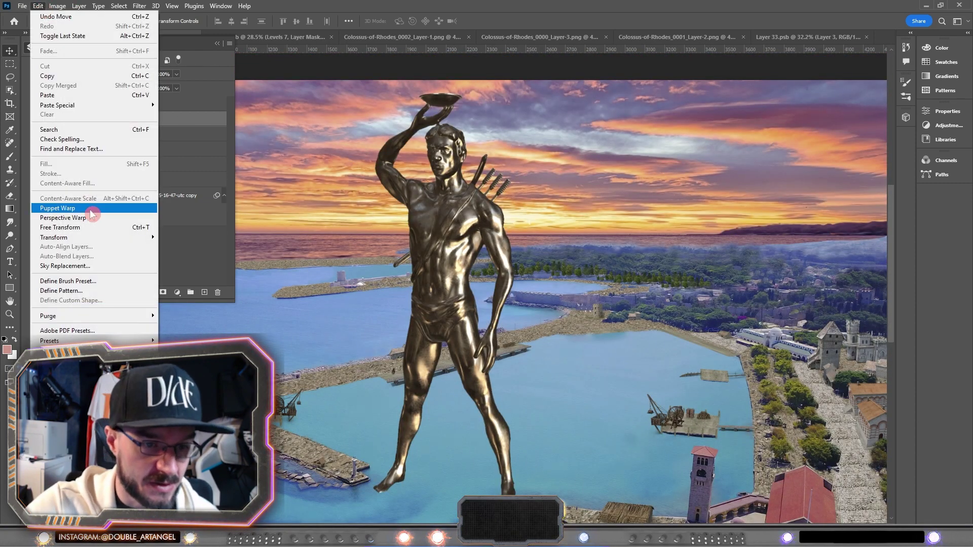
left_click(58, 209)
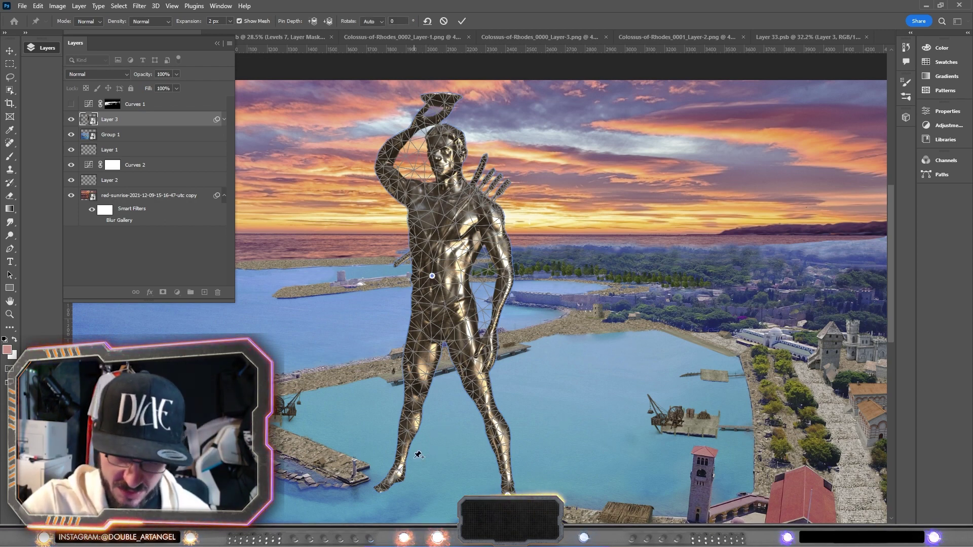
left_click_drag(399, 470, 363, 464)
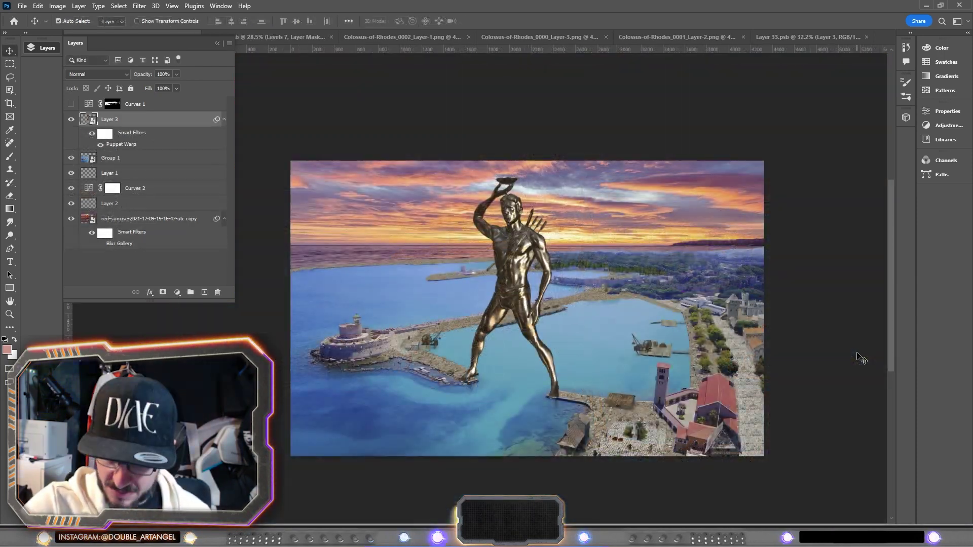
left_click(599, 325)
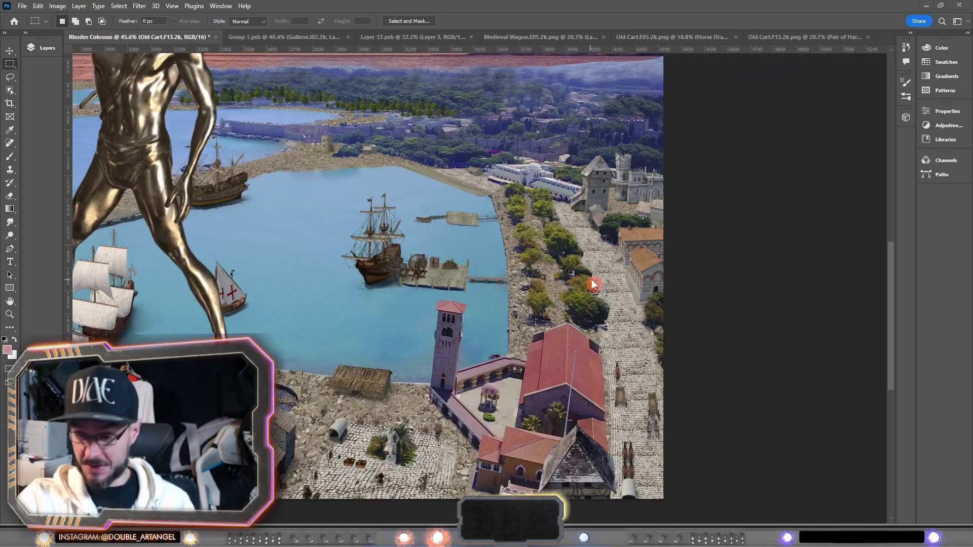
- Place the Antique Horse Carriage.G04.2k on the cobbled street and shift it with Free Transform toward the arched buildings
scroll(593, 279, "down", 3)
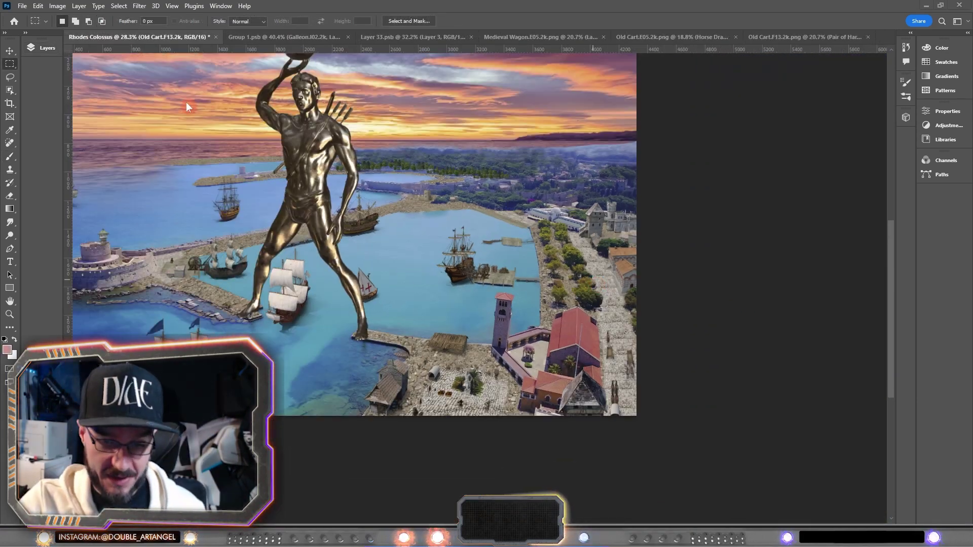
scroll(668, 354, "up", 4)
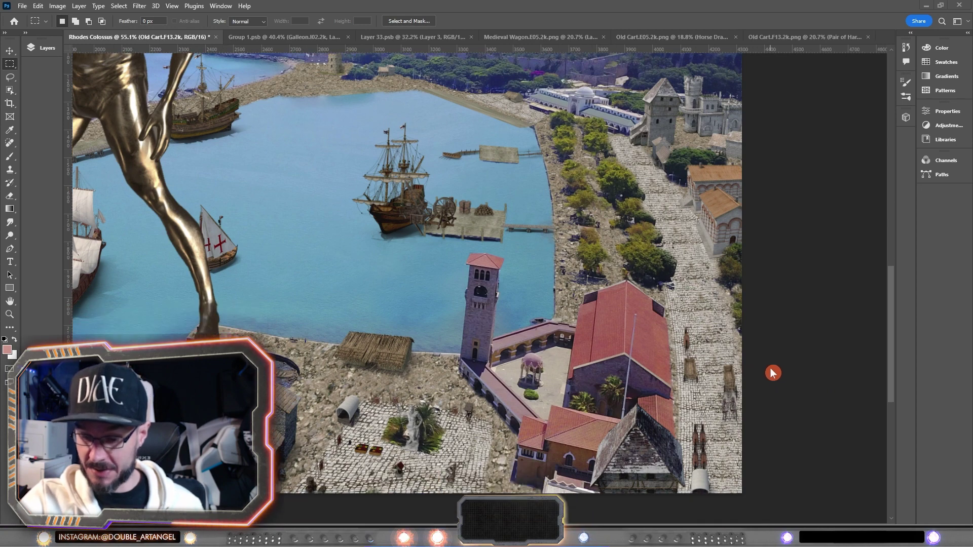
scroll(694, 412, "up", 1)
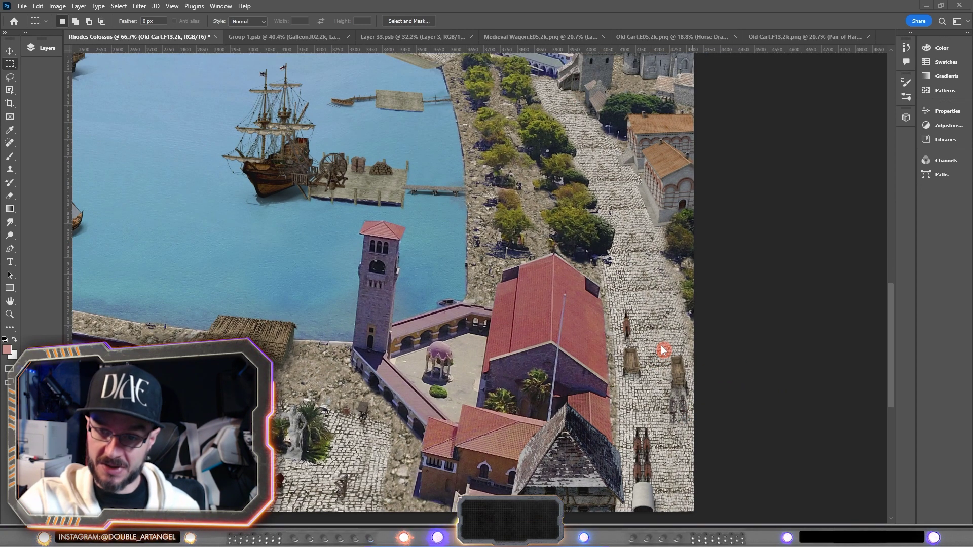
scroll(662, 324, "up", 1)
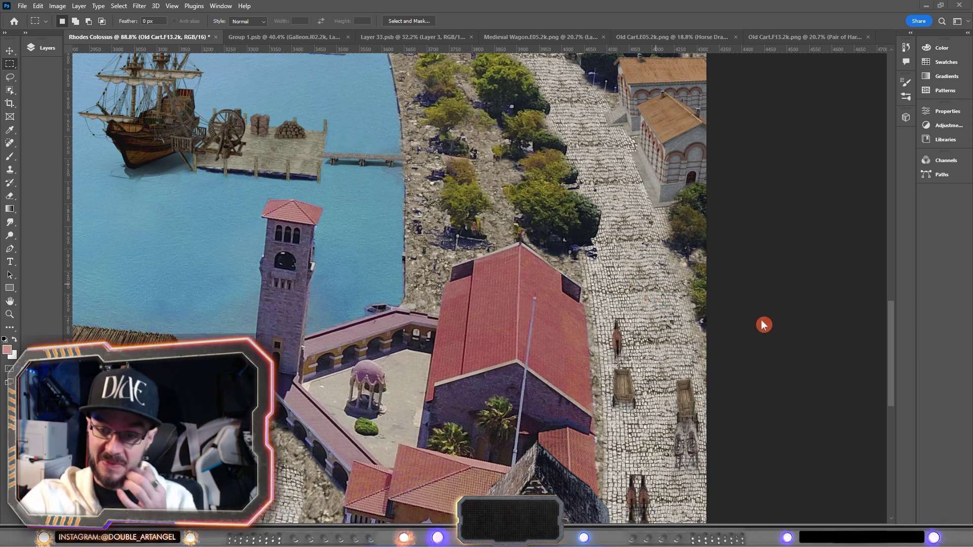
scroll(685, 315, "down", 2)
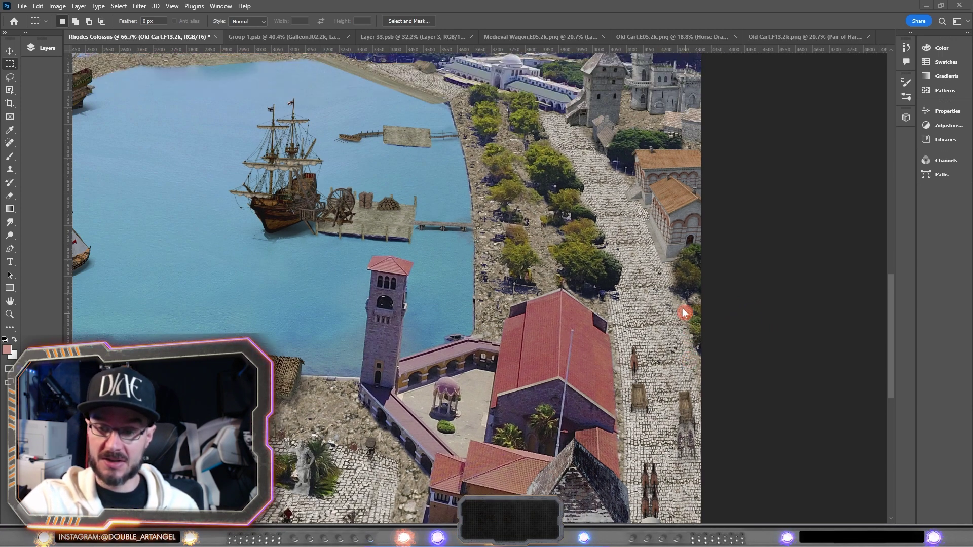
scroll(684, 313, "up", 2)
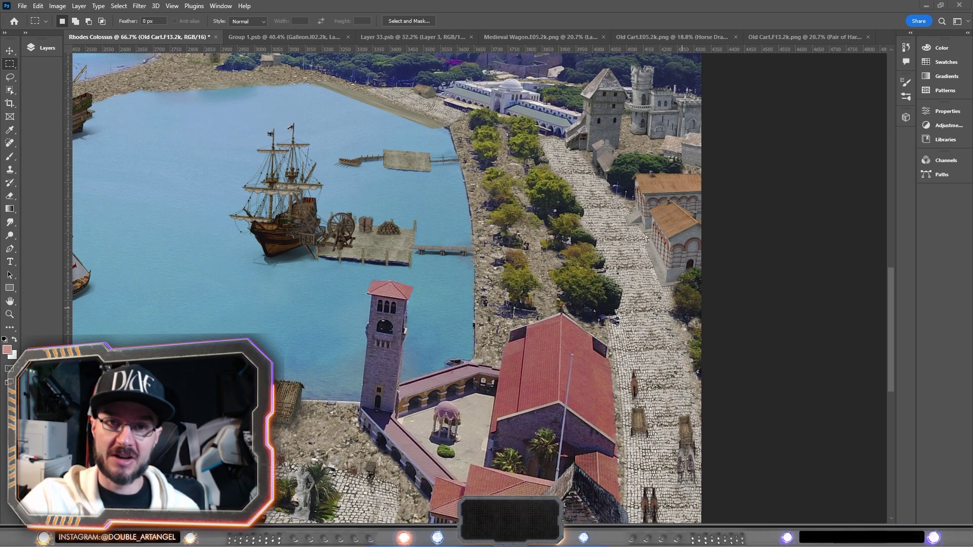
left_click_drag(640, 298, 636, 269)
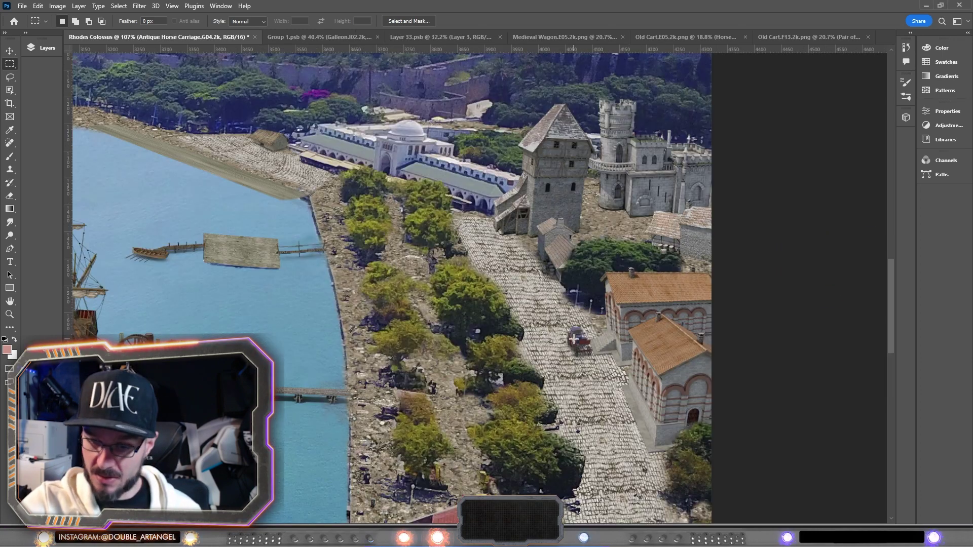
right_click(578, 345)
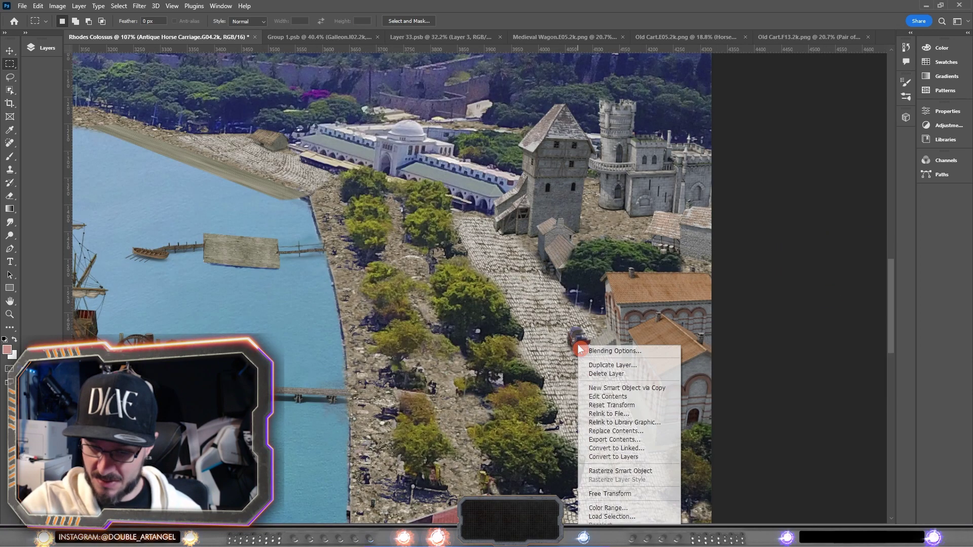
left_click(601, 494)
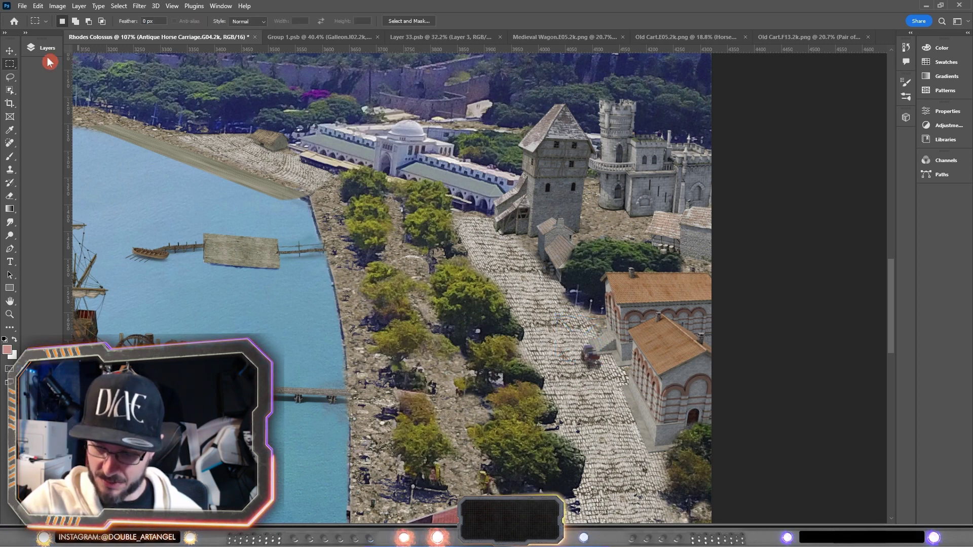
- Open the horse carriage's smart object and extend its canvas with Crop below and in front of the carriage to make room for horses
left_click(47, 48)
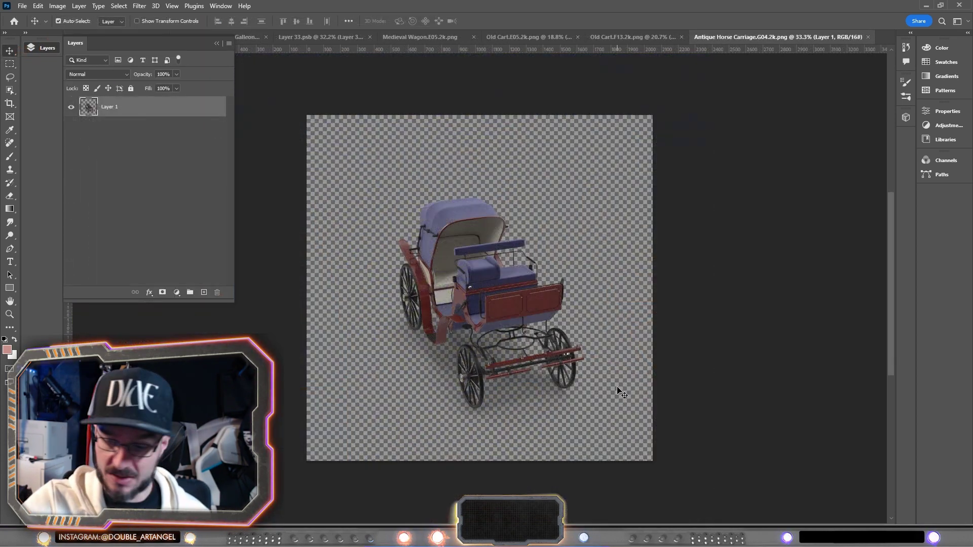
scroll(488, 302, "down", 2)
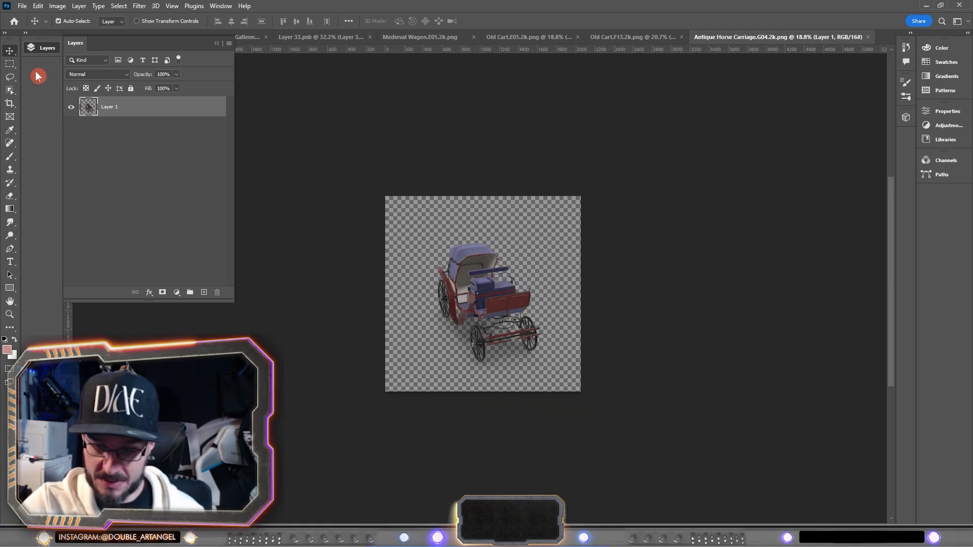
left_click(10, 104)
left_click_drag(483, 391, 498, 419)
left_click_drag(581, 294, 600, 278)
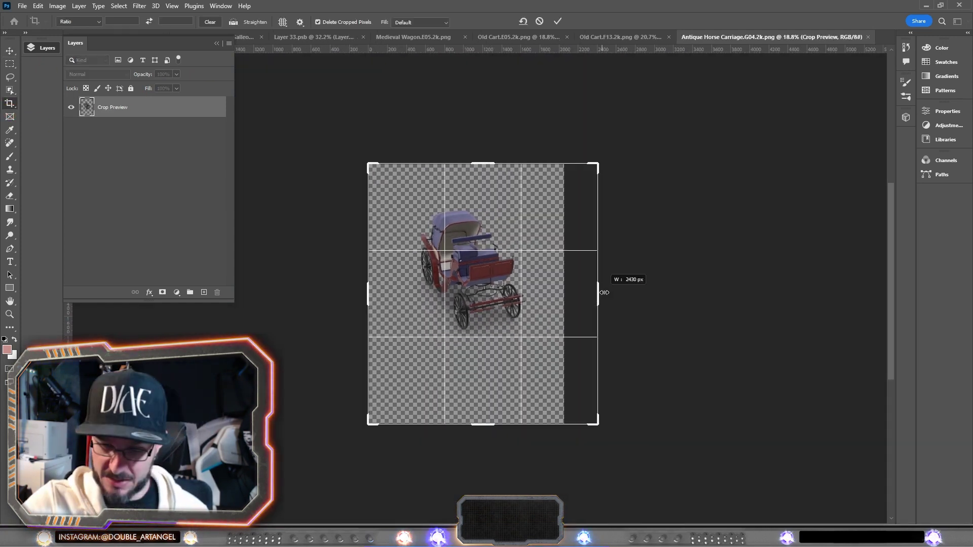
left_click(558, 21)
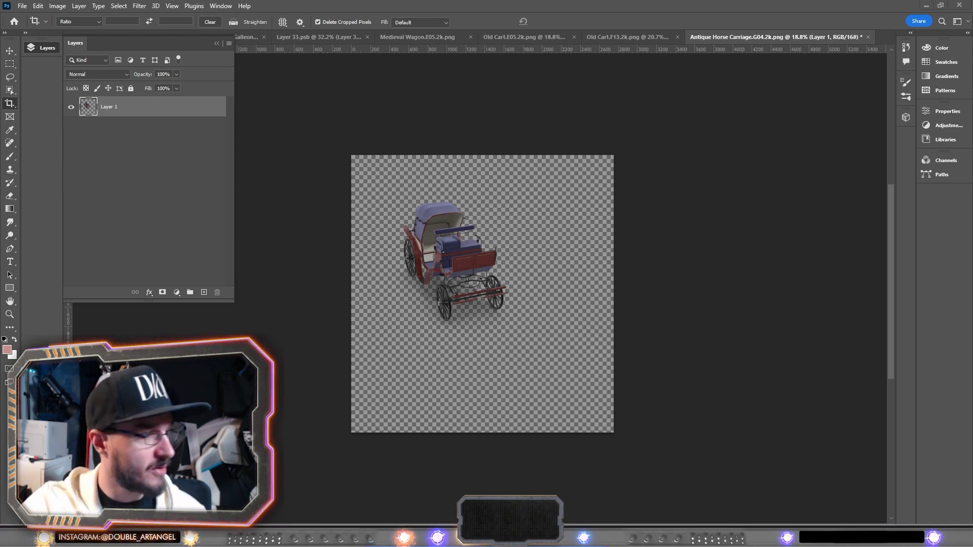
- Place the Team of Four Breast Collar Harness Walking Pose.F16.2k image and fit the four horses in front of the carriage
left_click_drag(512, 412, 599, 412)
left_click_drag(494, 337, 515, 333)
left_click_drag(502, 406, 511, 452)
left_click_drag(534, 345, 544, 369)
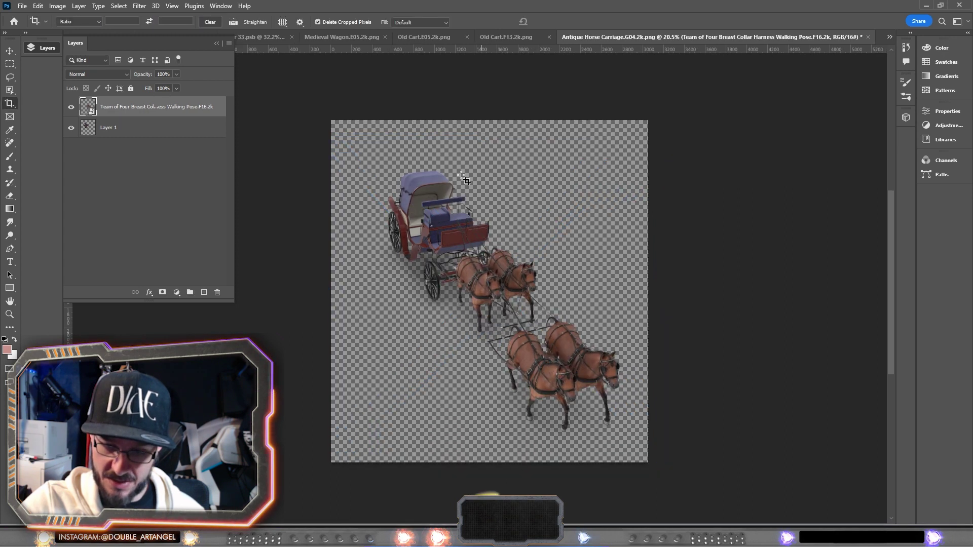
- Combine the horse team and carriage layers into one smart object and save the carriage document
left_click(10, 50)
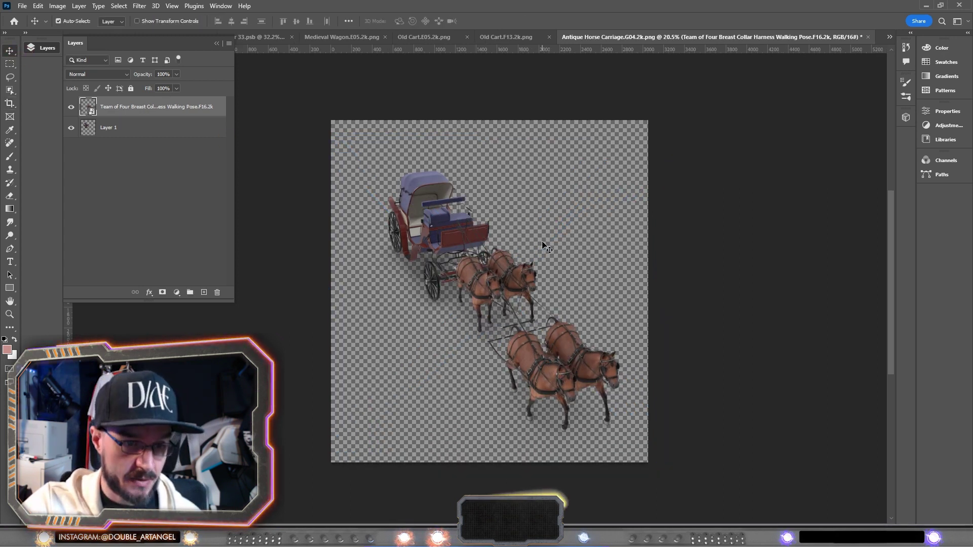
left_click(546, 226)
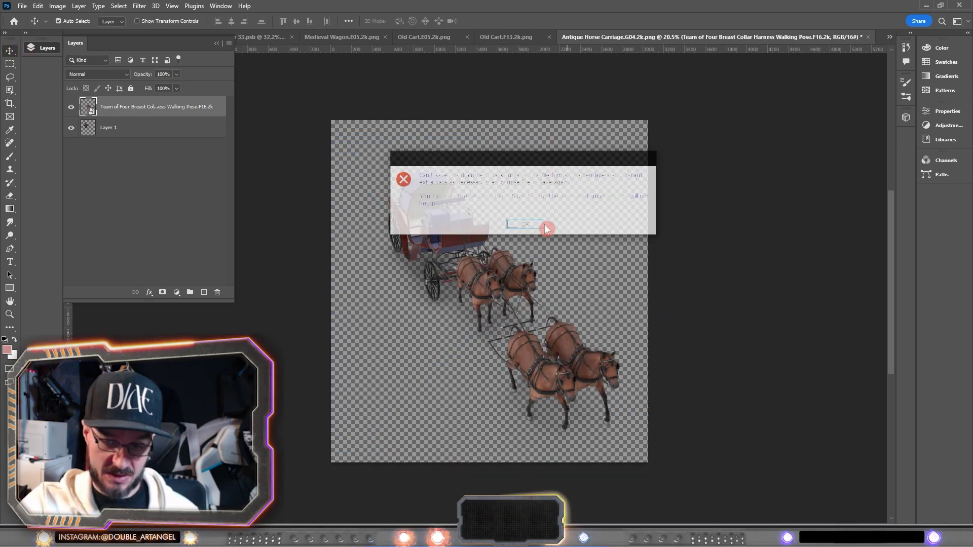
left_click(131, 127, "ctrl")
right_click(153, 126)
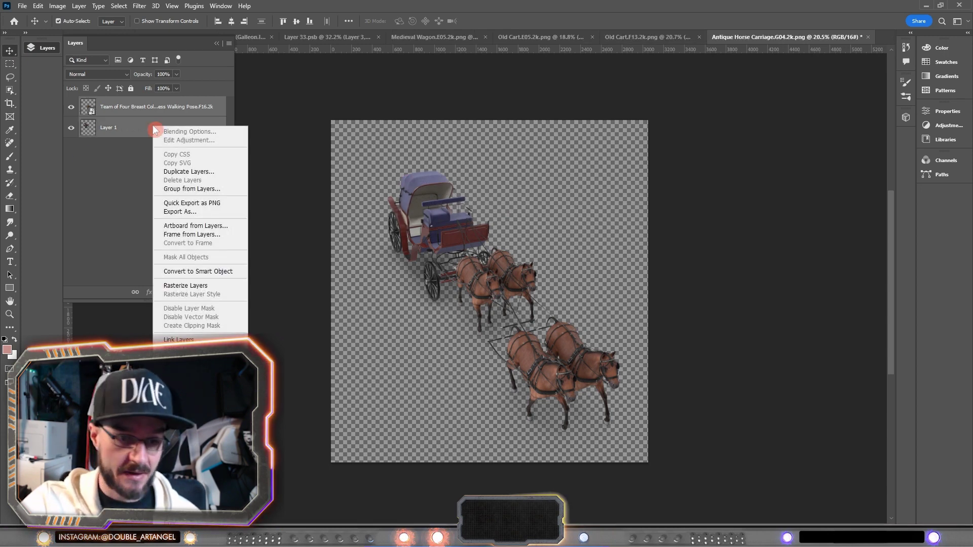
left_click(219, 271)
left_click(184, 192)
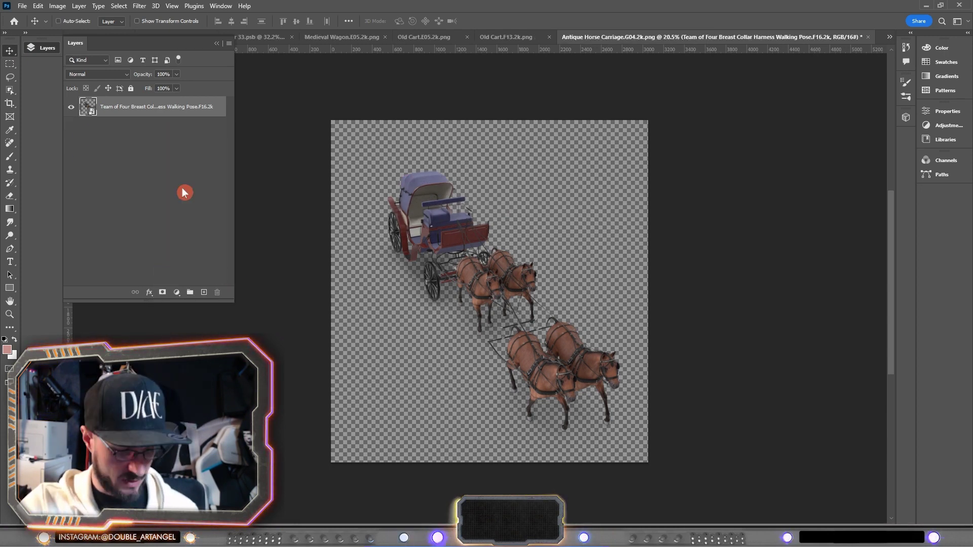
key("ctrl+s")
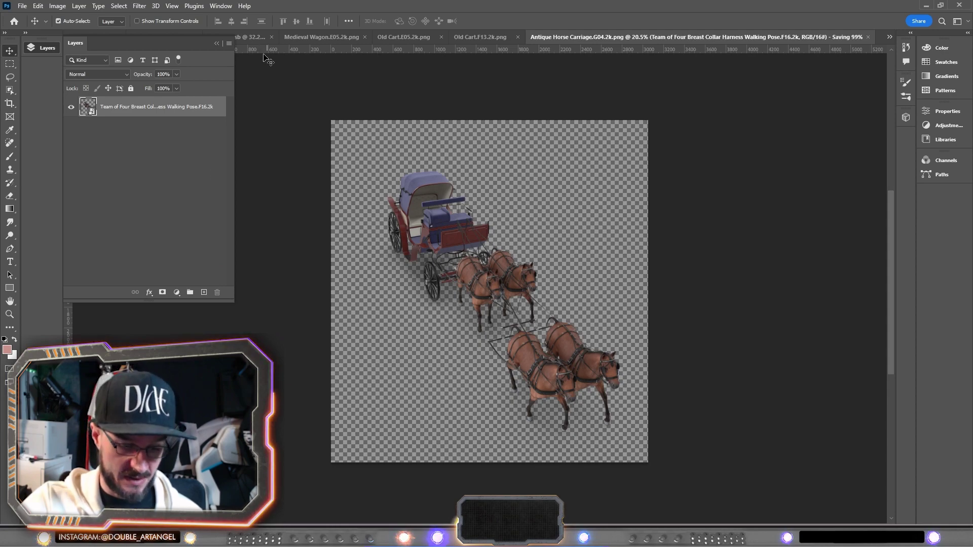
- Return to the Rhodes Colossus document and shift the horse-drawn carriage slightly on the cobbled street beside the arched buildings
left_click(217, 45)
left_click(87, 38)
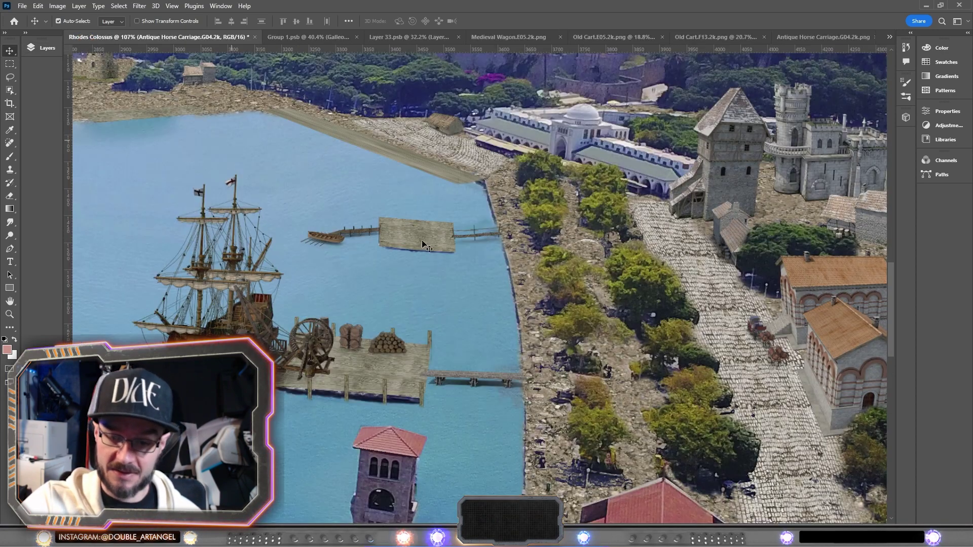
scroll(794, 369, "down", 1)
scroll(794, 369, "up", 4)
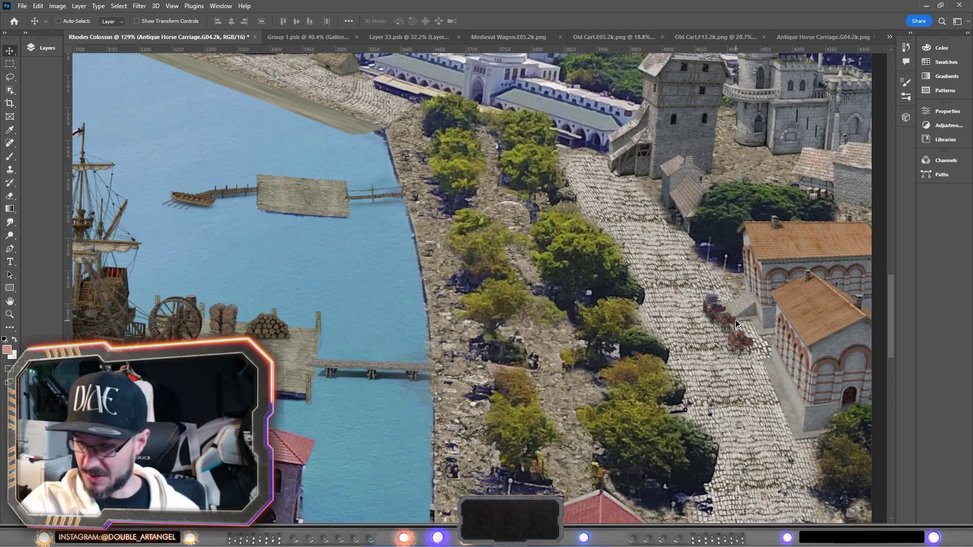
left_click_drag(735, 320, 715, 314)
scroll(715, 313, "down", 3)
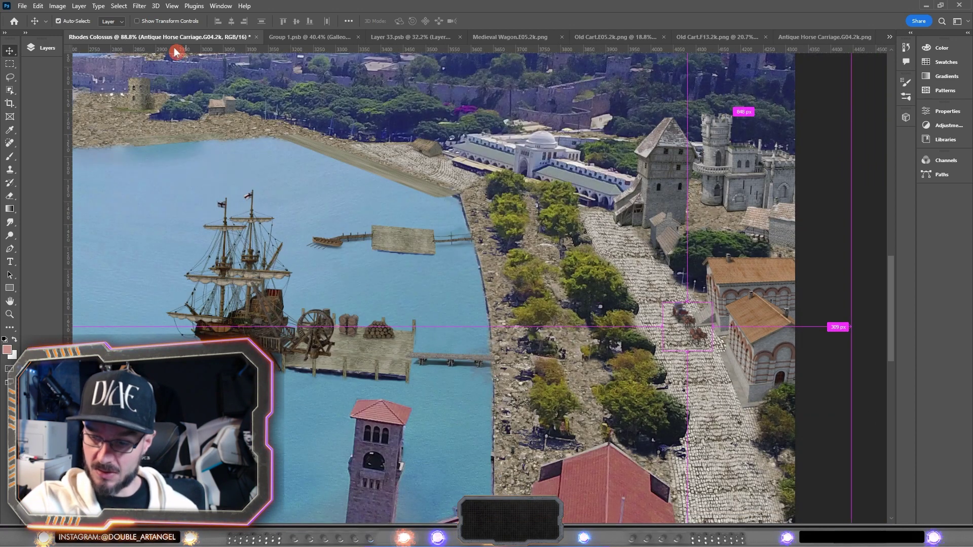
right_click(678, 313)
left_click(709, 463)
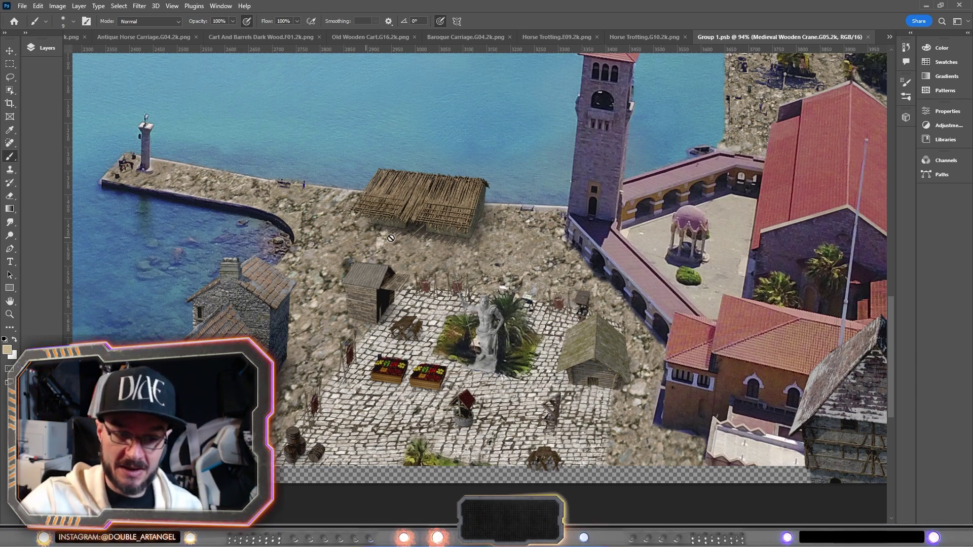
- Check the jetty and market square in Group 1, save the smart object and close it to return to the Rhodes Colossus document
scroll(307, 193, "up", 6)
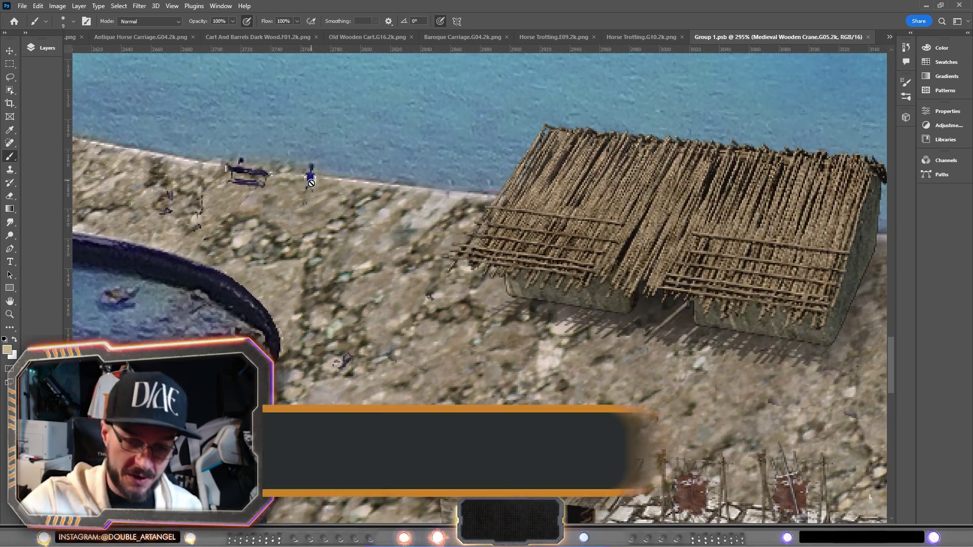
scroll(473, 250, "down", 6)
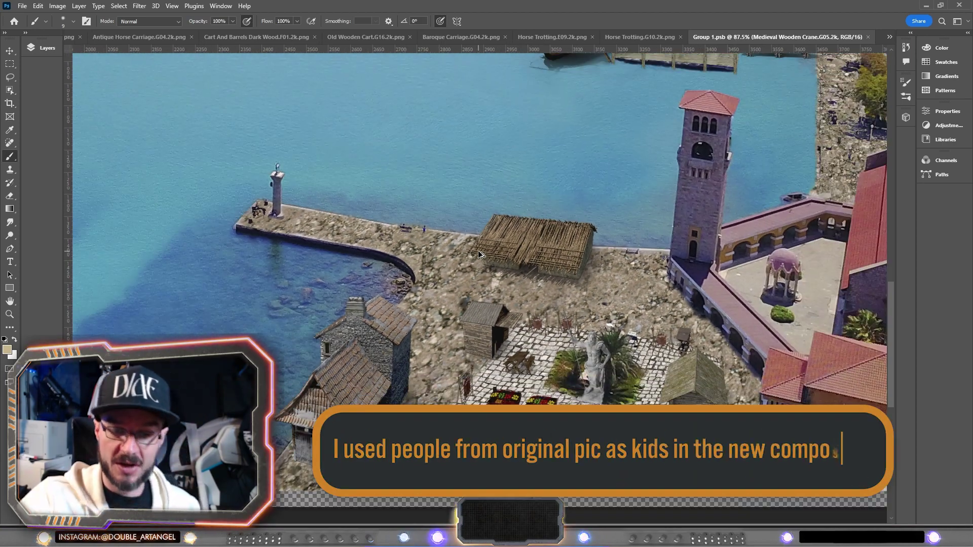
left_click_drag(571, 266, 547, 258)
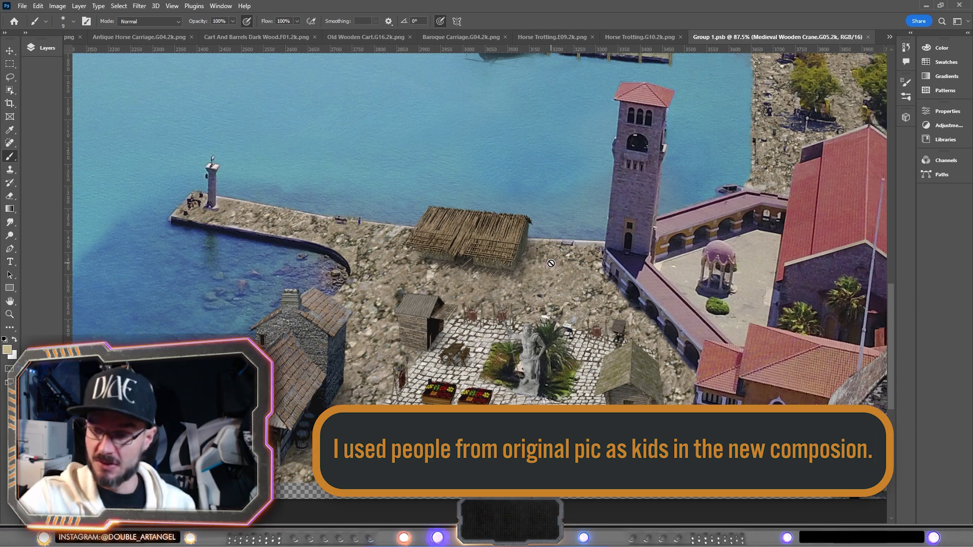
scroll(476, 305, "down", 4)
key("ctrl+s")
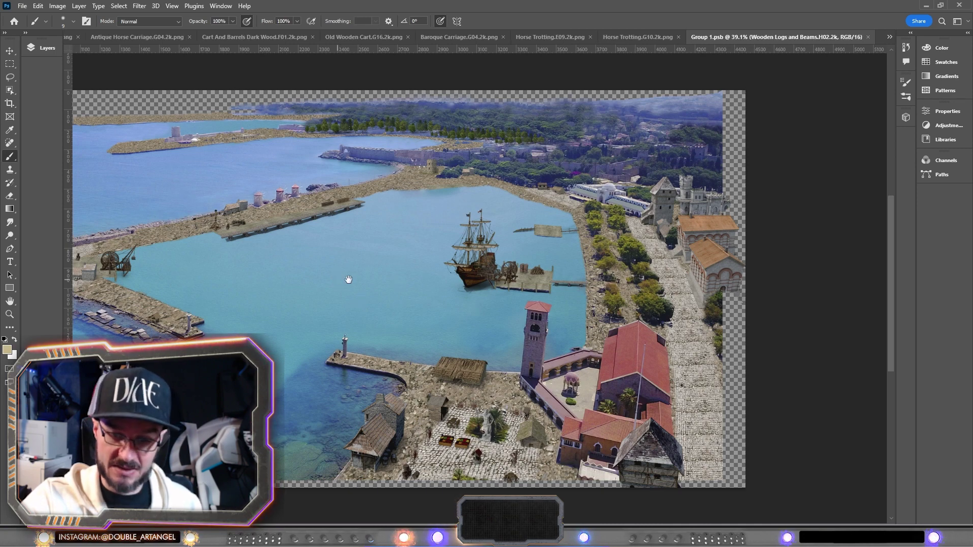
left_click_drag(347, 278, 482, 283)
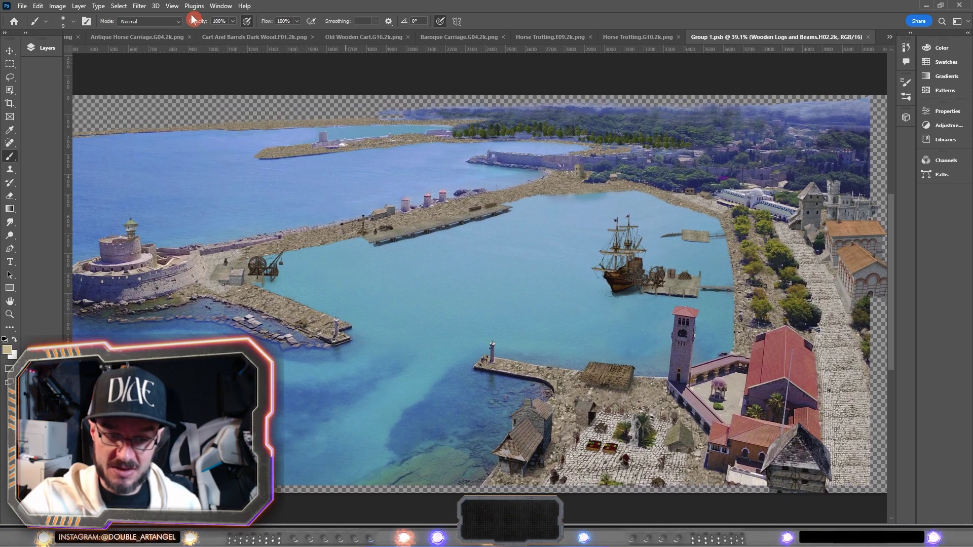
left_click(868, 38)
- Review the whole composite, checking the statue, ships, harbor and cart-filled street against the sunset sky
scroll(538, 227, "down", 3)
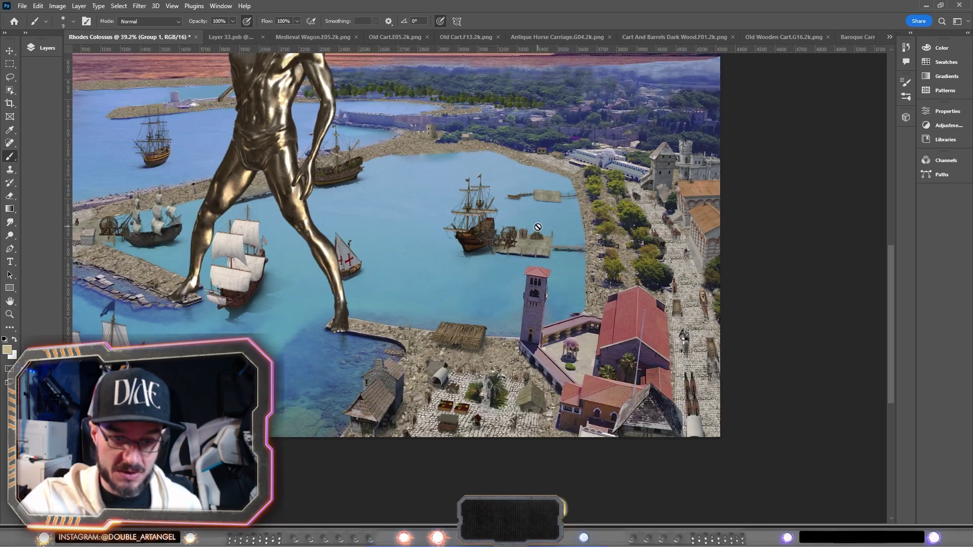
scroll(396, 262, "down", 3)
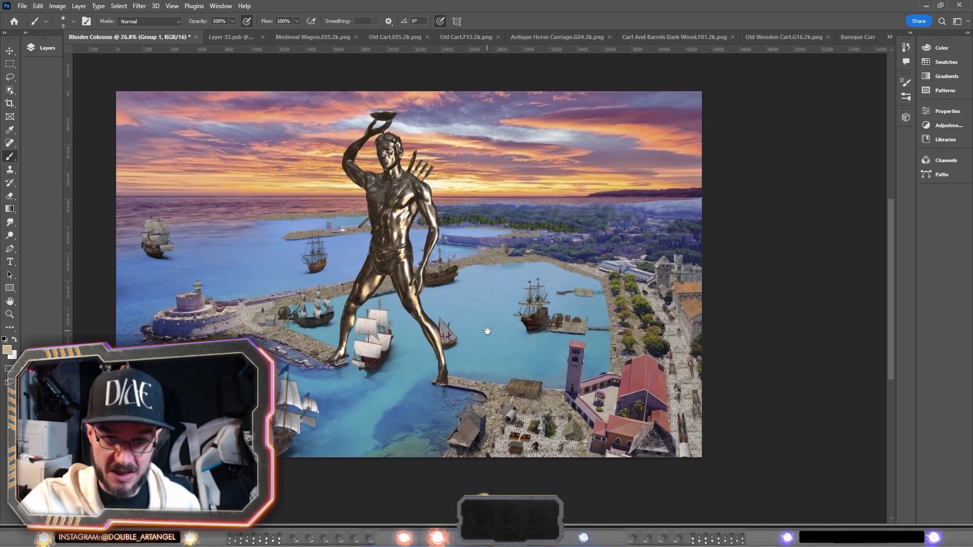
left_click_drag(488, 330, 512, 340)
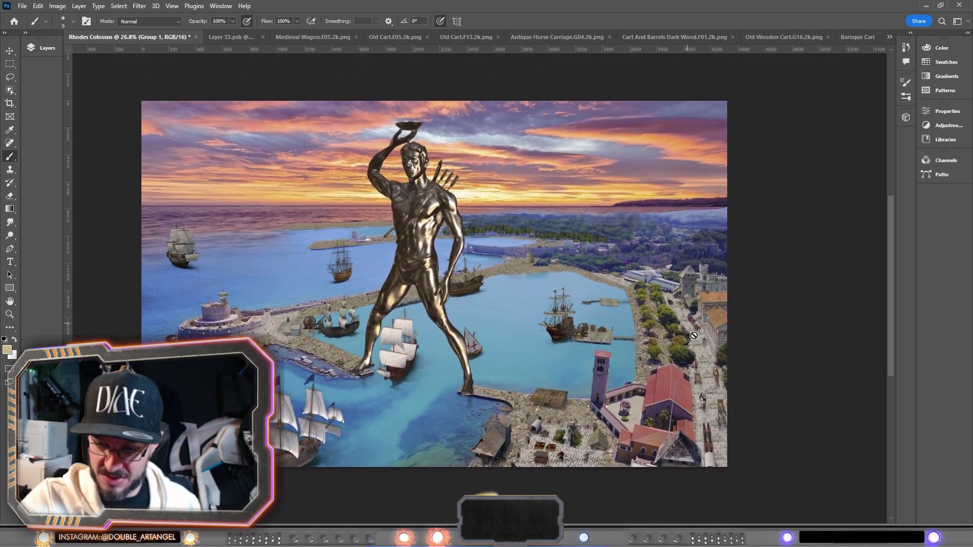
scroll(760, 435, "up", 1)
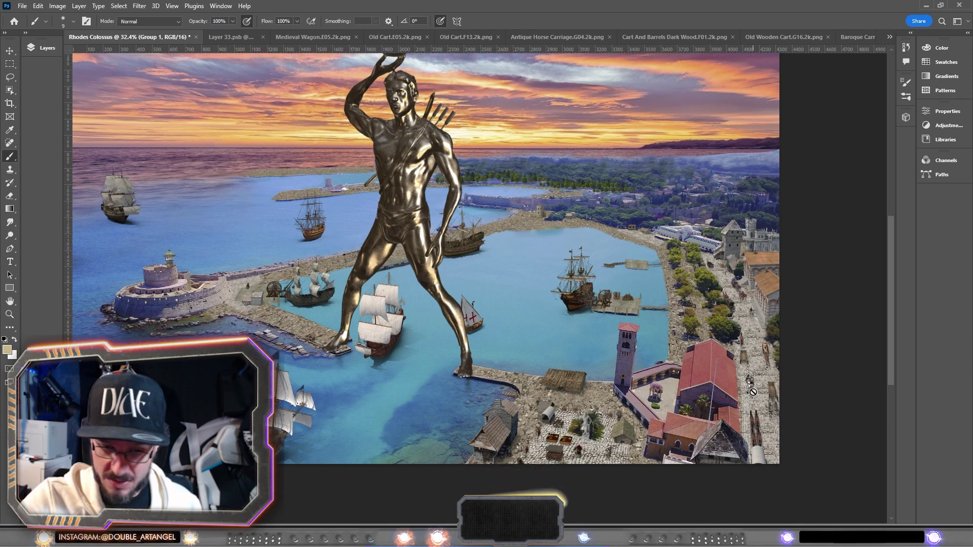
scroll(679, 328, "down", 1)
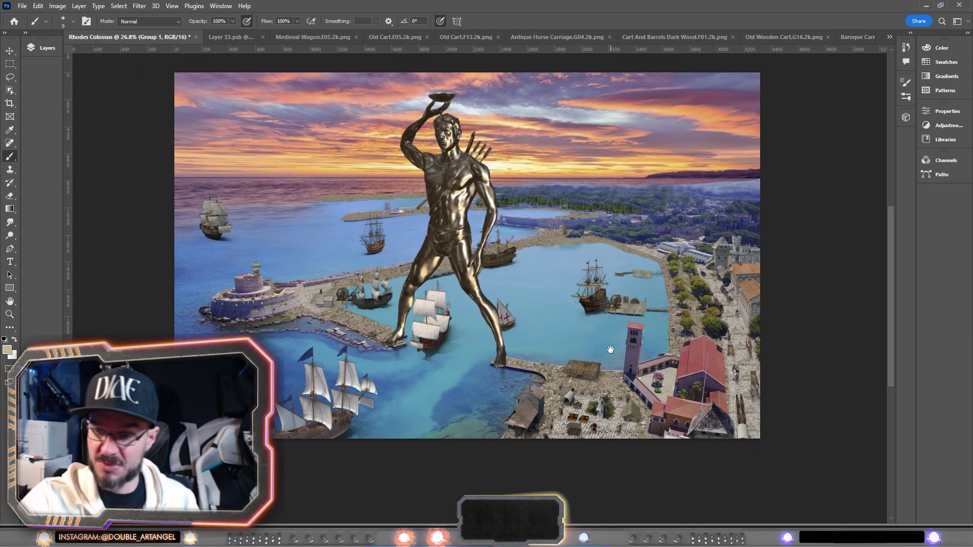
left_click_drag(611, 349, 586, 341)
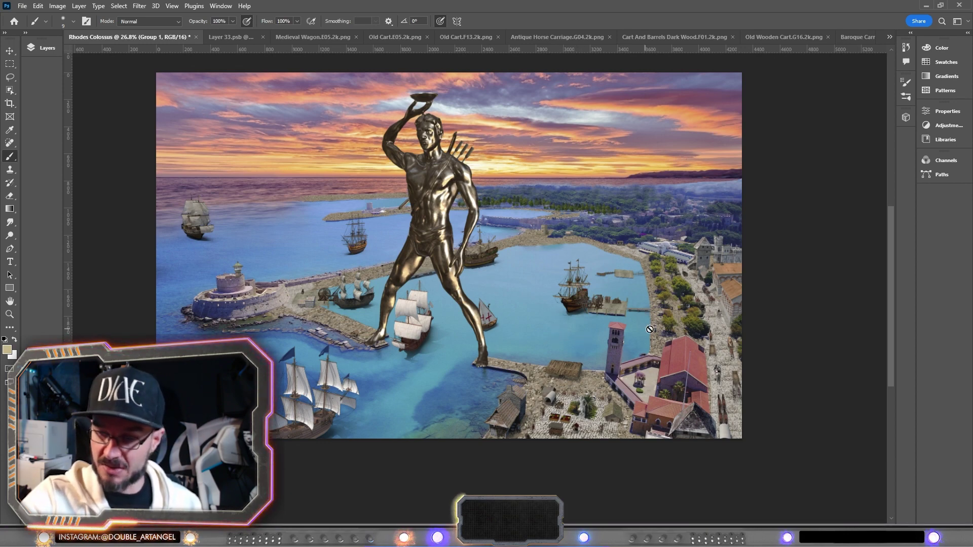
scroll(530, 211, "up", 1)
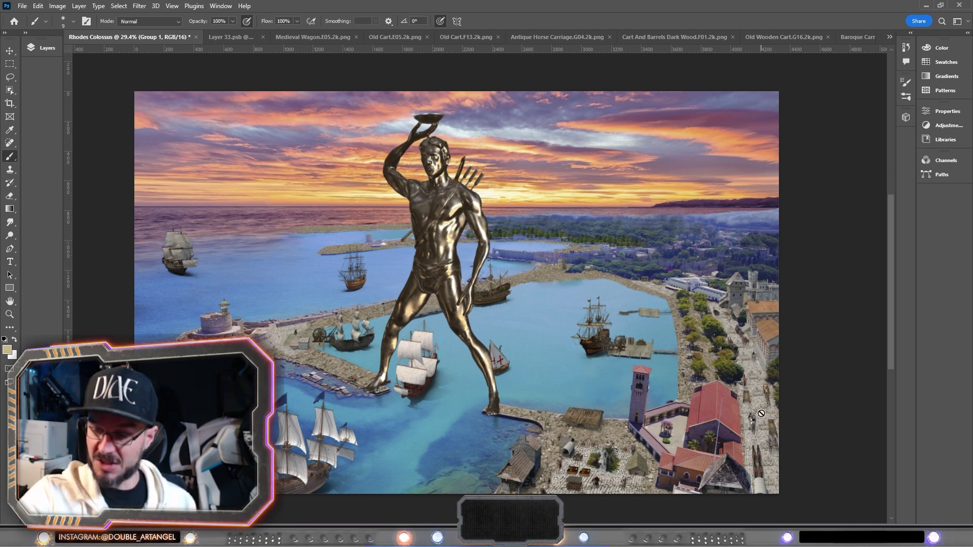
- Examine the wooden scaffolding and crane beside the statue's leg and how they fit into the overall harbor scene
scroll(762, 414, "up", 1)
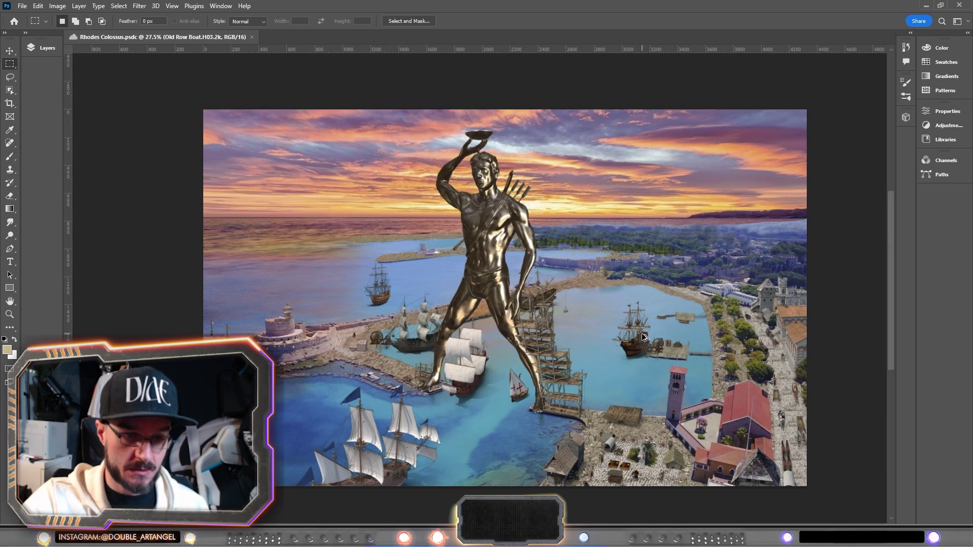
scroll(642, 334, "up", 1)
scroll(642, 333, "down", 1)
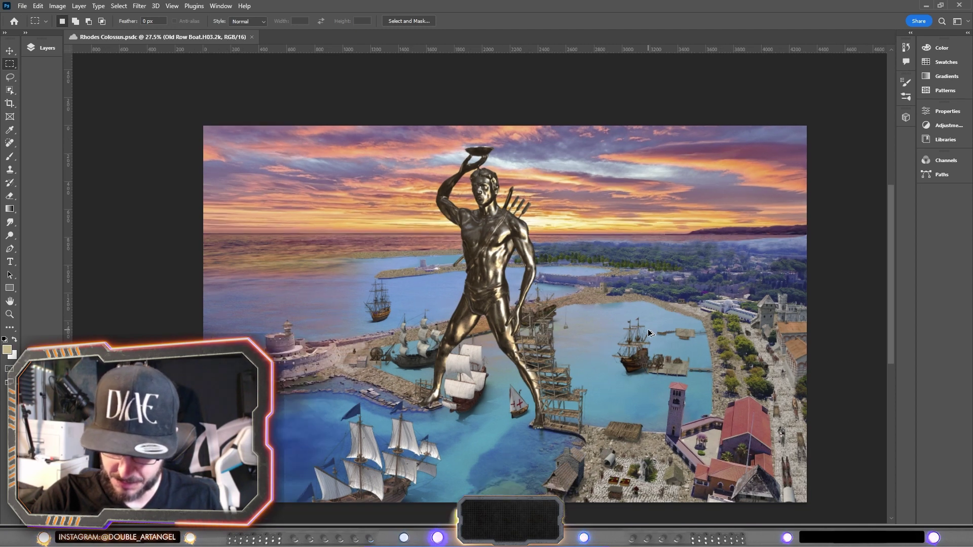
scroll(648, 329, "right", 1)
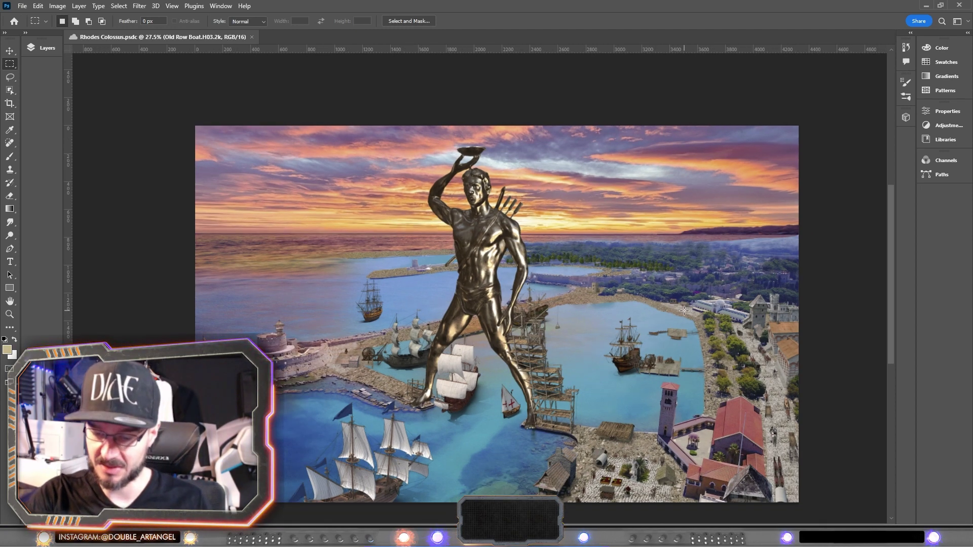
scroll(608, 420, "up", 3)
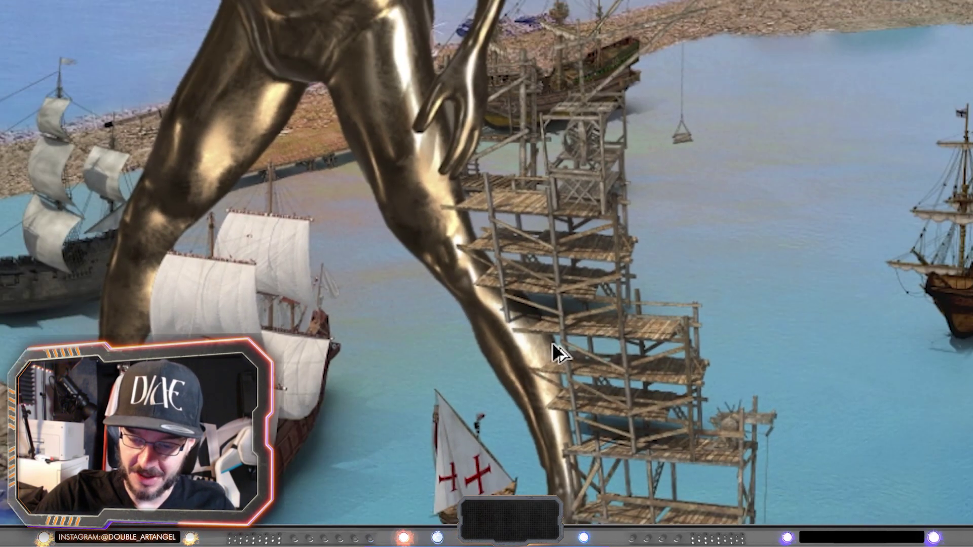
scroll(553, 343, "down", 2)
scroll(451, 264, "up", 3)
scroll(481, 320, "down", 2)
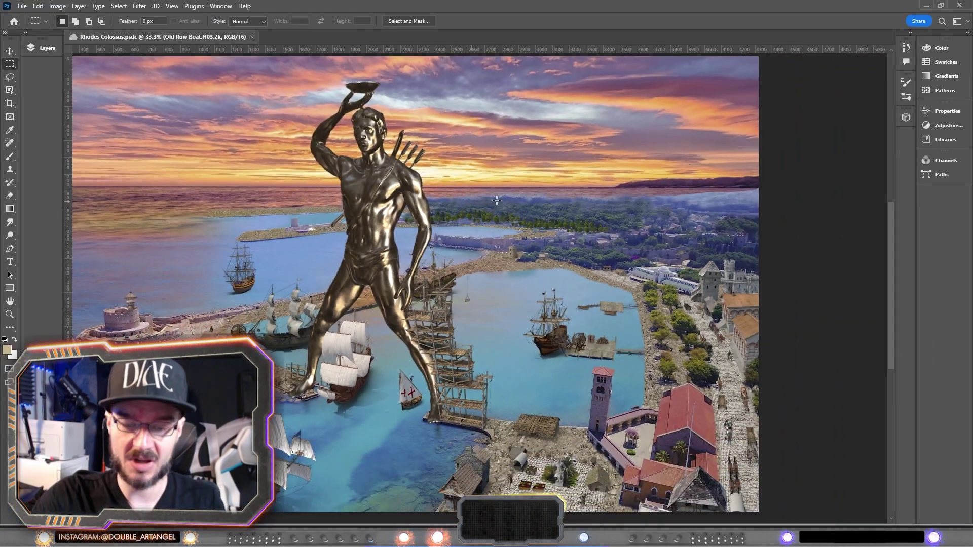
scroll(497, 201, "down", 2)
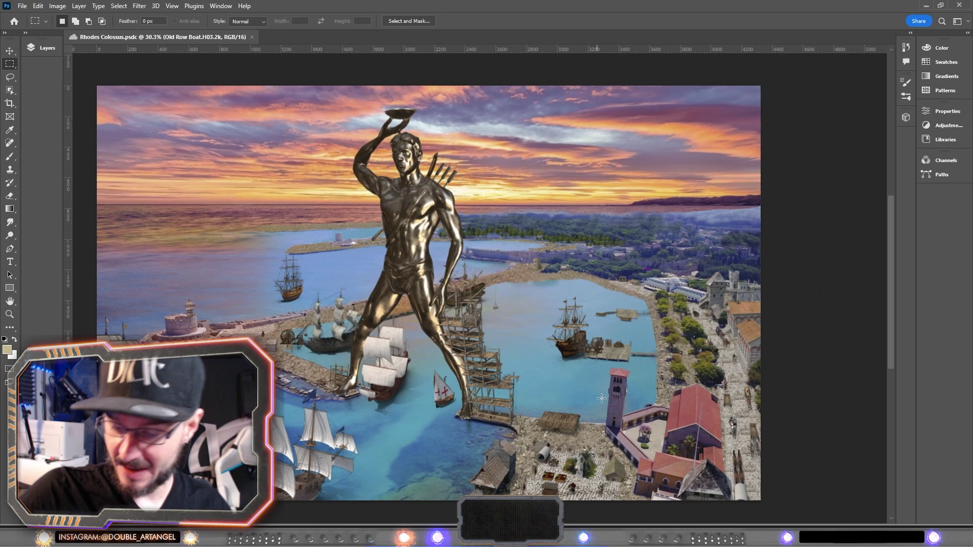
scroll(598, 346, "up", 1)
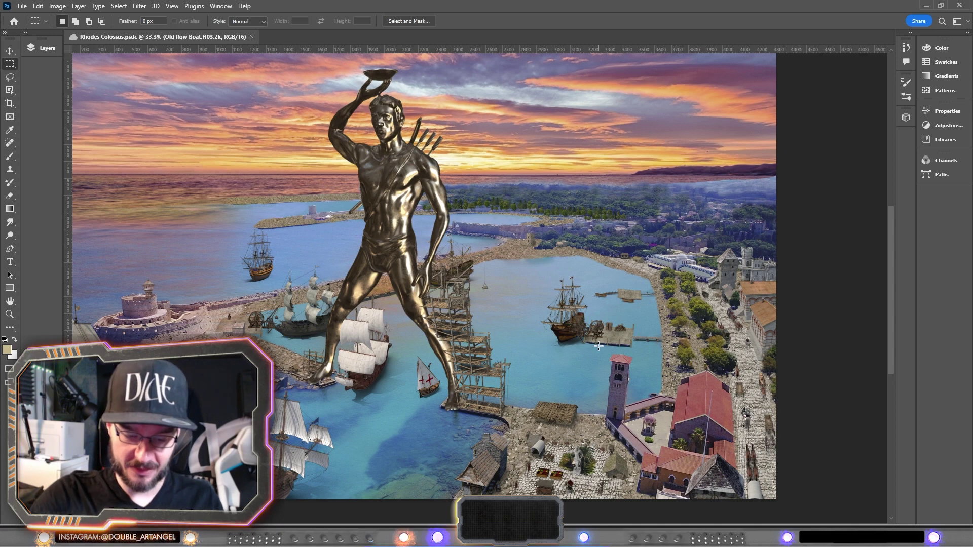
scroll(598, 353, "left", 1)
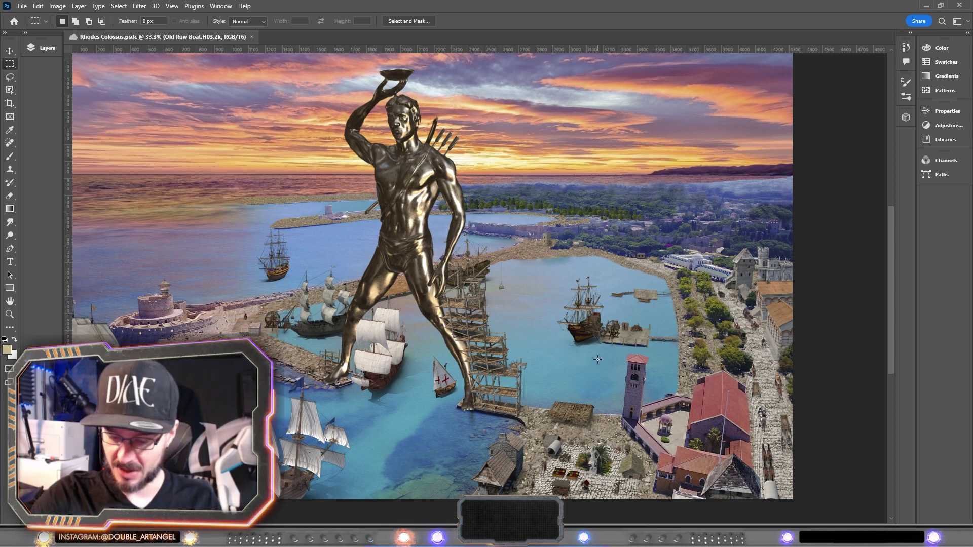
- Show the layer list and inspect the carriages, carts and horses on the cobbled street up close
scroll(763, 411, "up", 5)
key("F7")
scroll(707, 299, "down", 1)
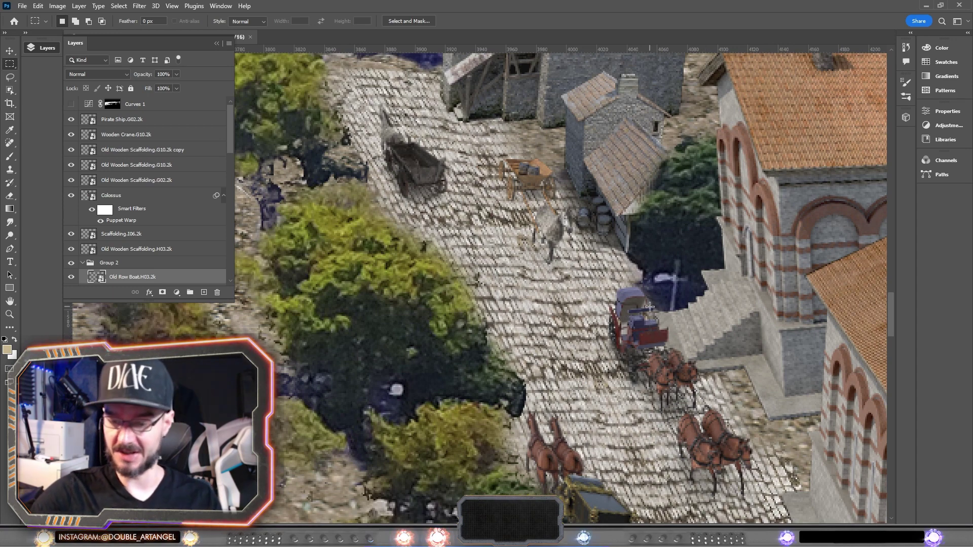
- Place the seated woman in Chinese traditional clothes in the horse carriage document, scaled down and positioned over the covered passenger seat
scroll(649, 306, "down", 3)
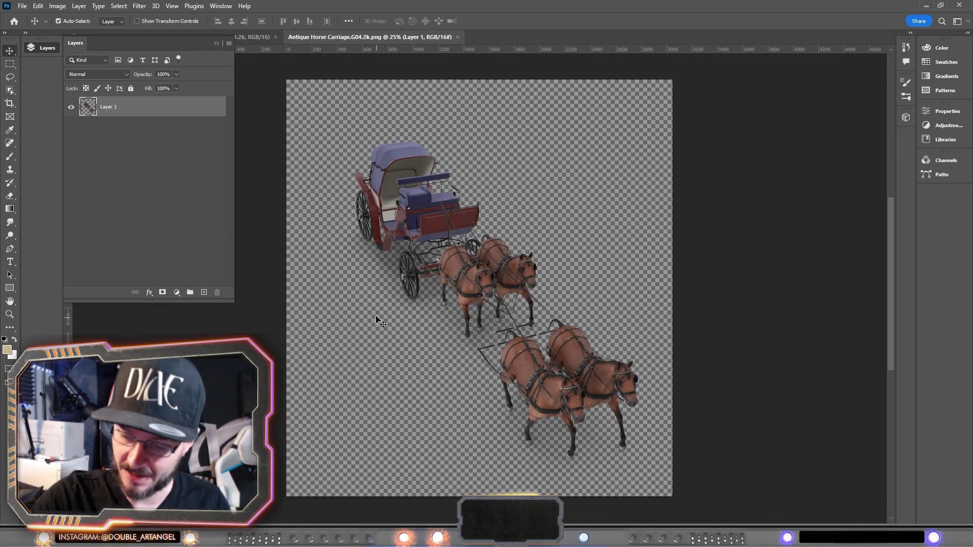
scroll(390, 152, "up", 5)
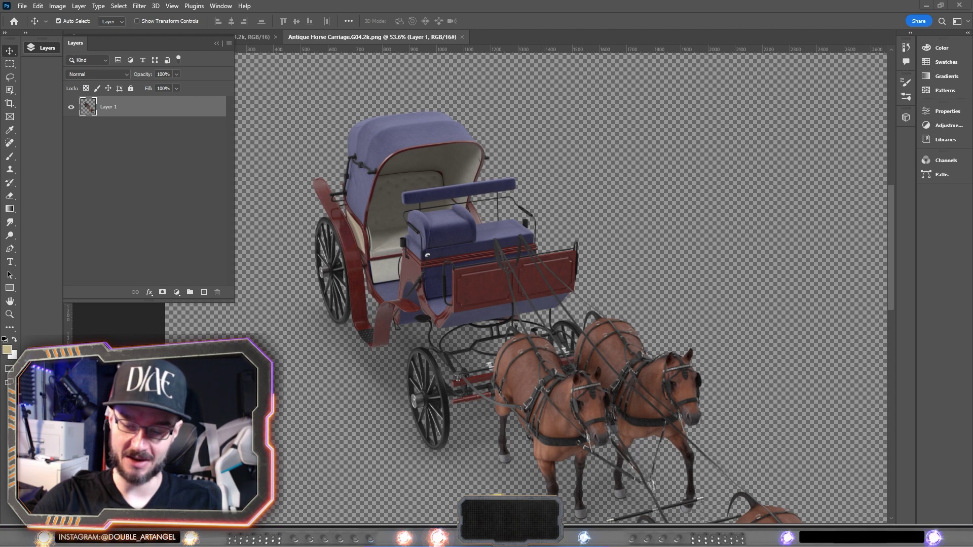
left_click_drag(383, 319, 413, 268)
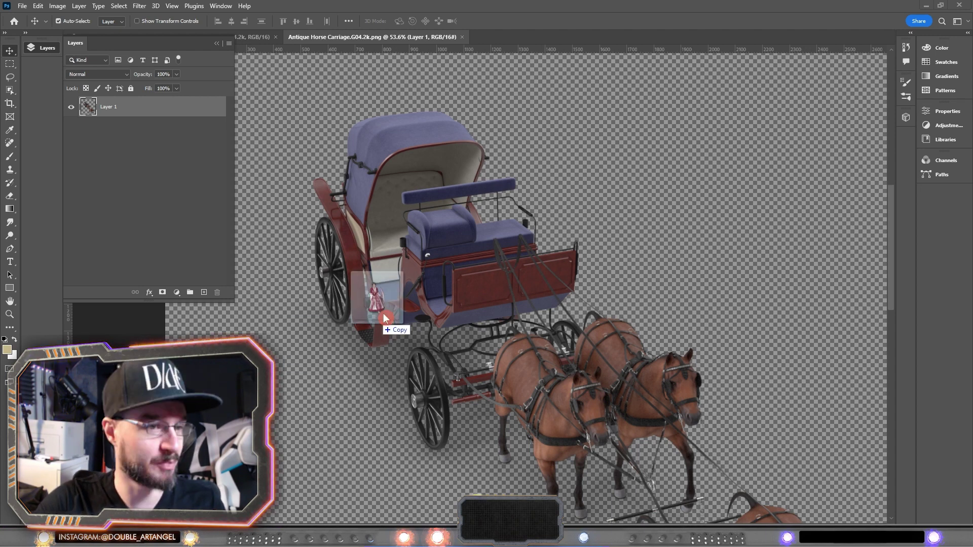
scroll(482, 280, "down", 4)
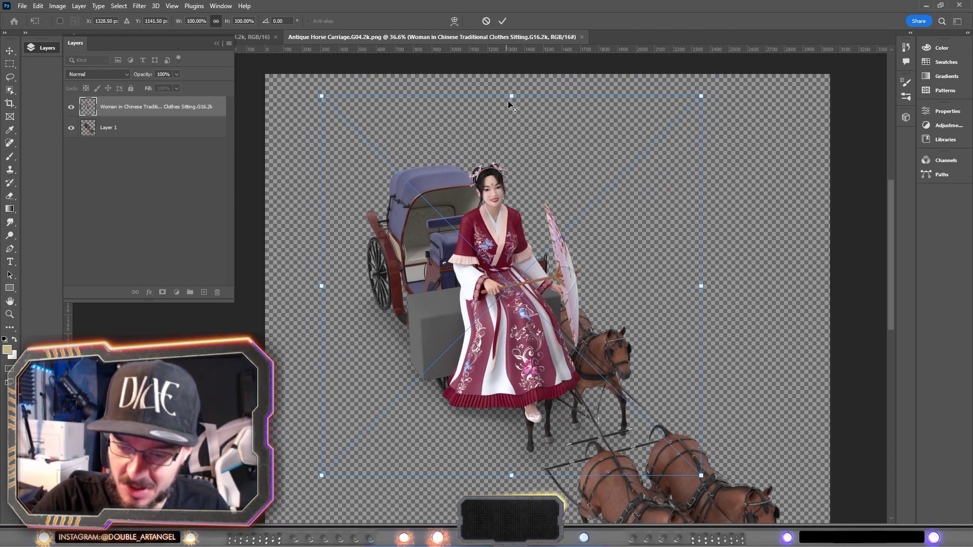
left_click_drag(513, 99, 516, 190)
left_click_drag(625, 163, 623, 162)
left_click_drag(534, 317, 458, 247)
key("Return")
- Add a layer mask to the seated woman's layer and invert it so she is completely hidden
scroll(430, 255, "up", 3)
scroll(430, 254, "up", 2)
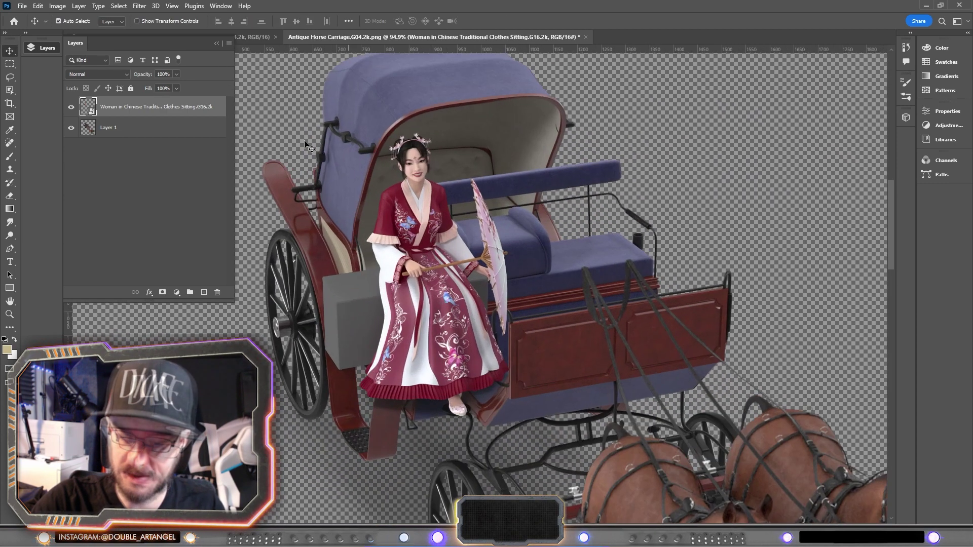
left_click(163, 292)
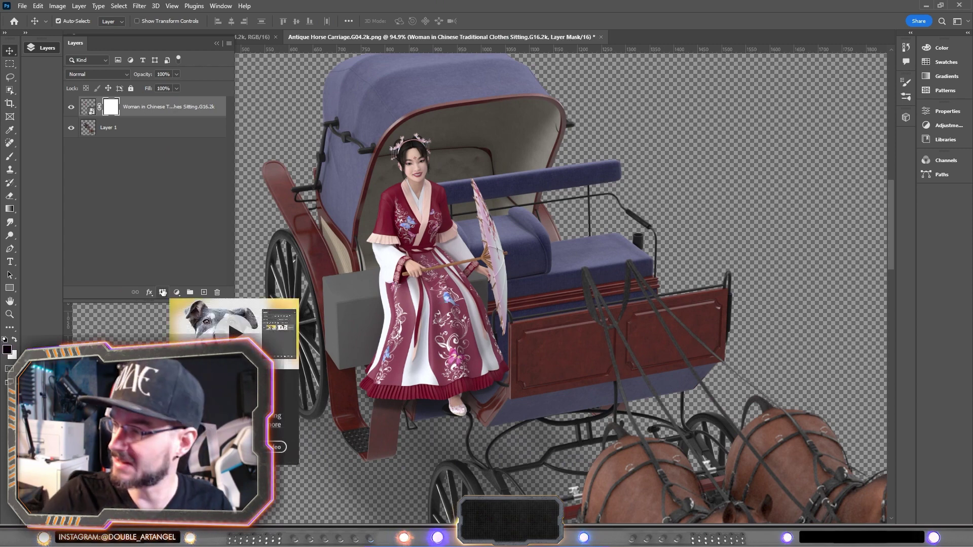
key("b")
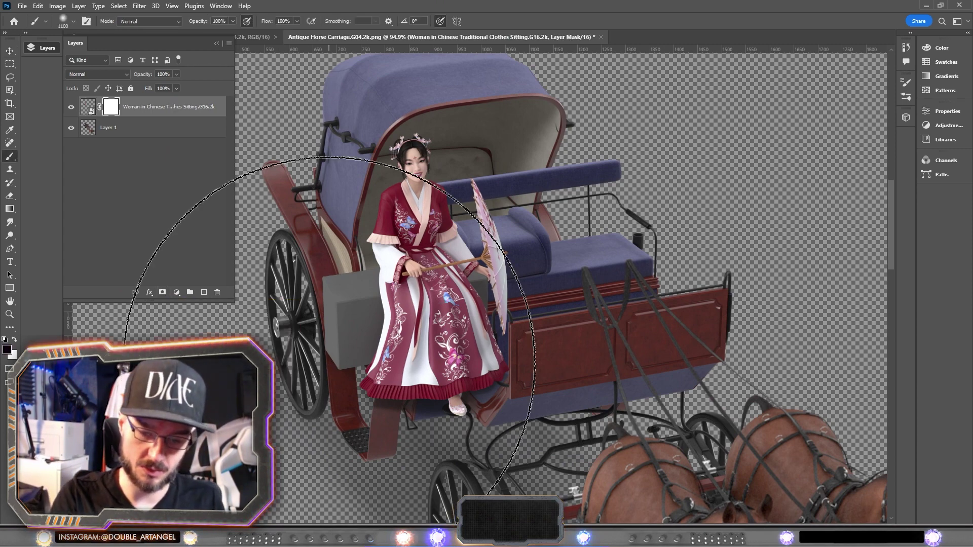
key("ctrl+i")
- Trace a pen path around the passenger opening, following the hood edge, front bench, lamp and floor of the carriage
key("p")
scroll(397, 238, "up", 2)
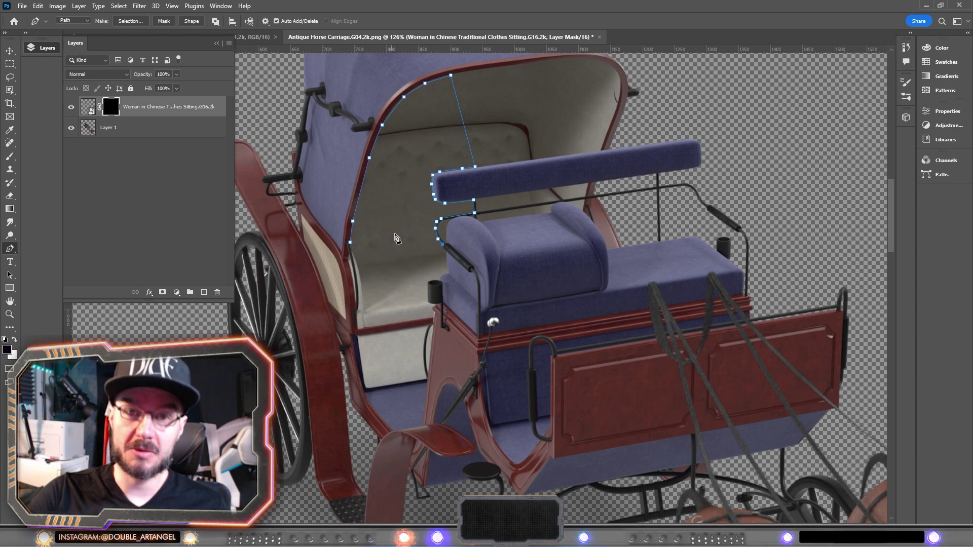
scroll(397, 238, "up", 2)
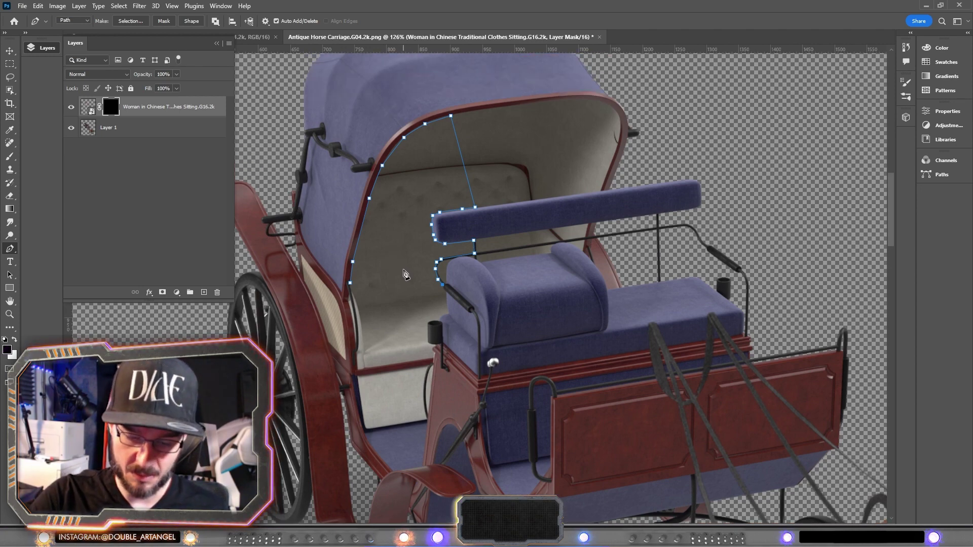
key("a")
scroll(409, 267, "down", 1)
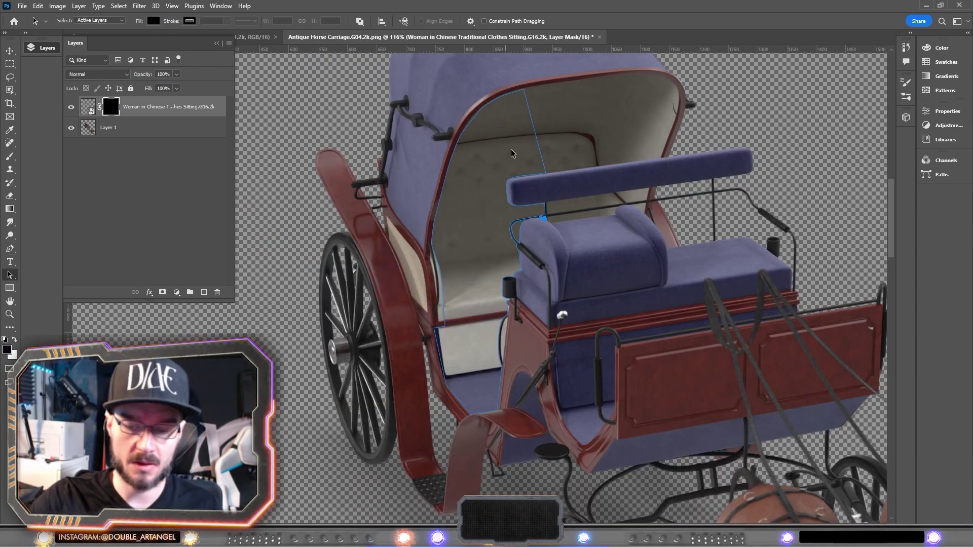
- Load the work path as a selection, fill the woman's layer mask with white inside it, and deselect
left_click(941, 175)
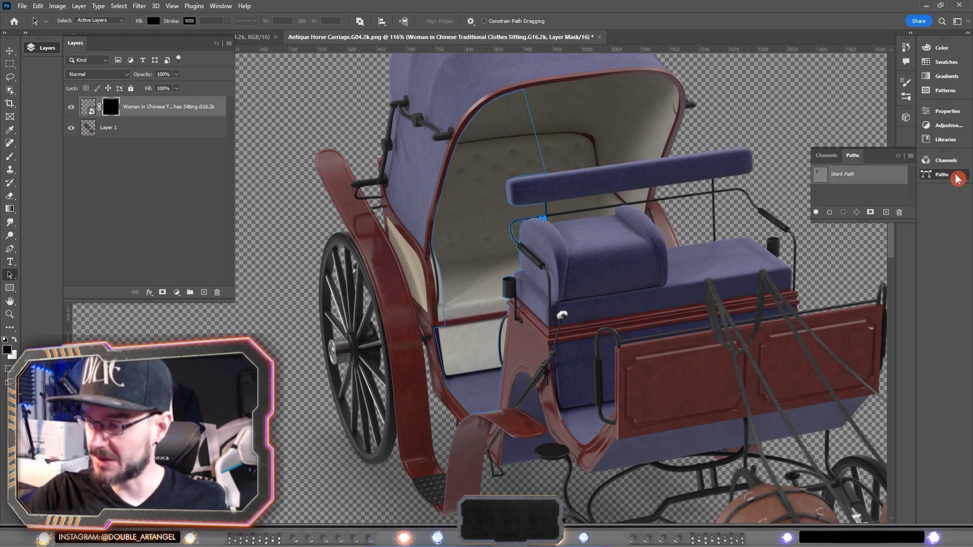
left_click(822, 177)
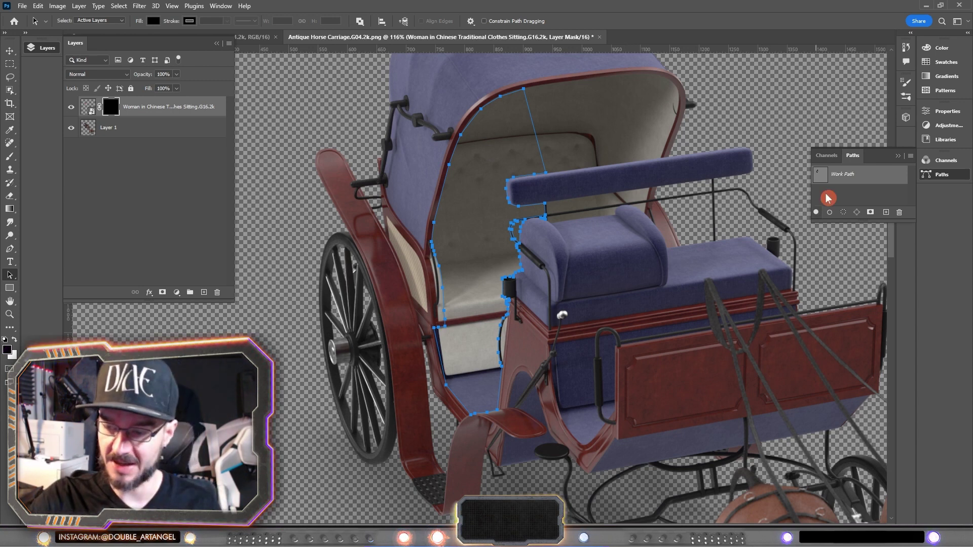
left_click(822, 180, "ctrl")
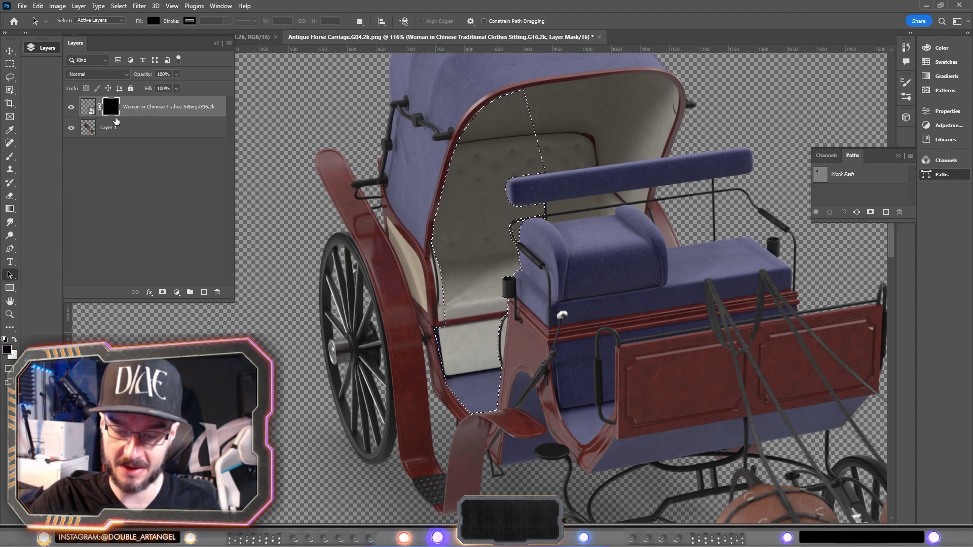
key("b")
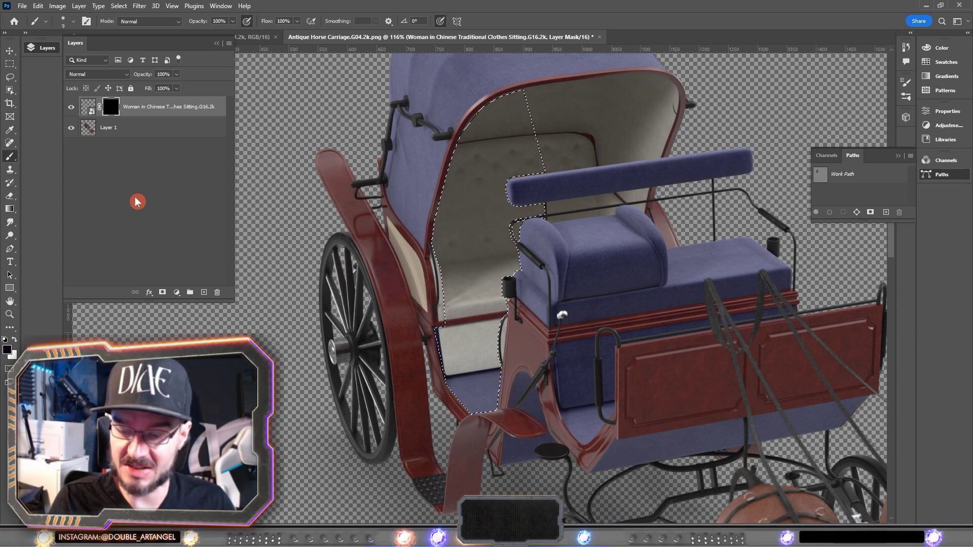
key("ctrl+BackSpace")
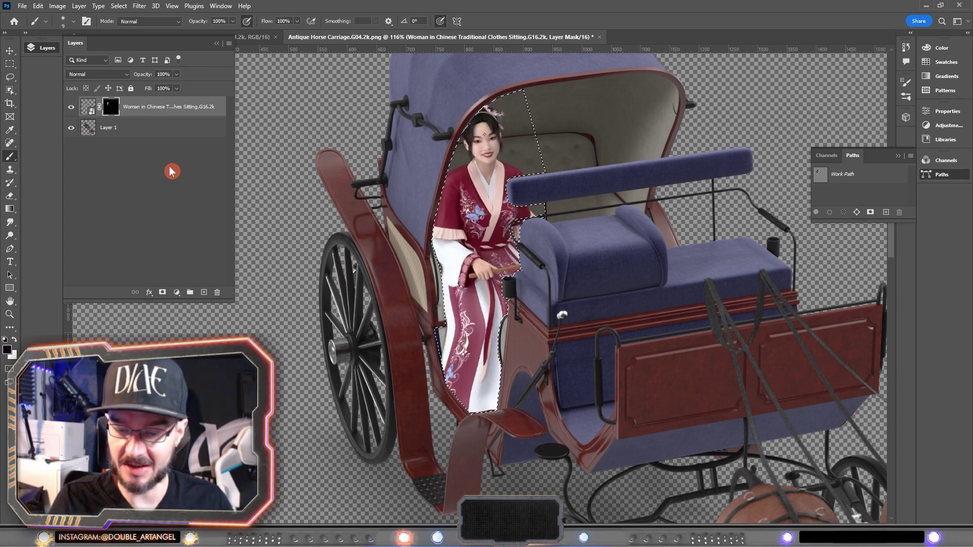
key("m")
right_click(473, 202)
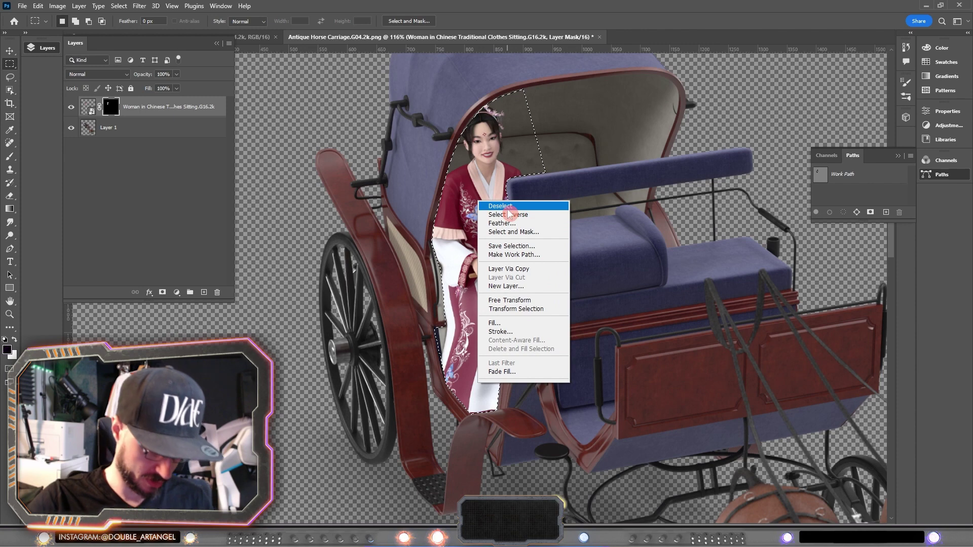
left_click(487, 209)
- Refine the woman's mask with a small brush where her dress meets the carriage's side frame
scroll(444, 237, "up", 3)
scroll(444, 236, "up", 1)
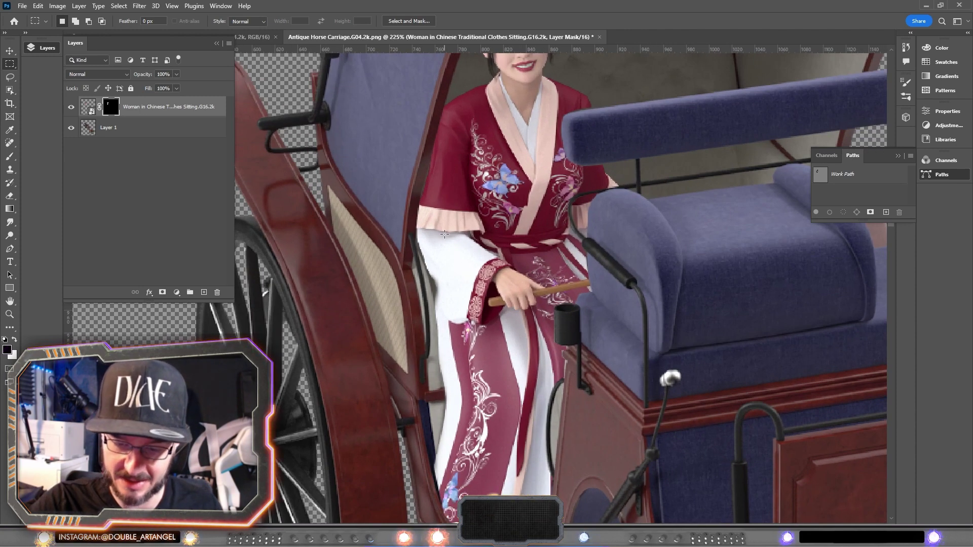
key("b")
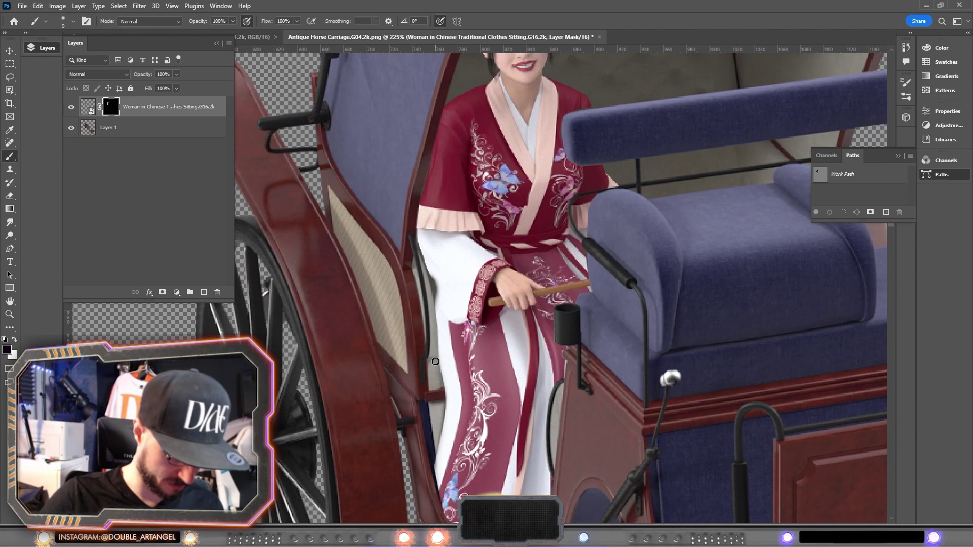
scroll(428, 174, "down", 4)
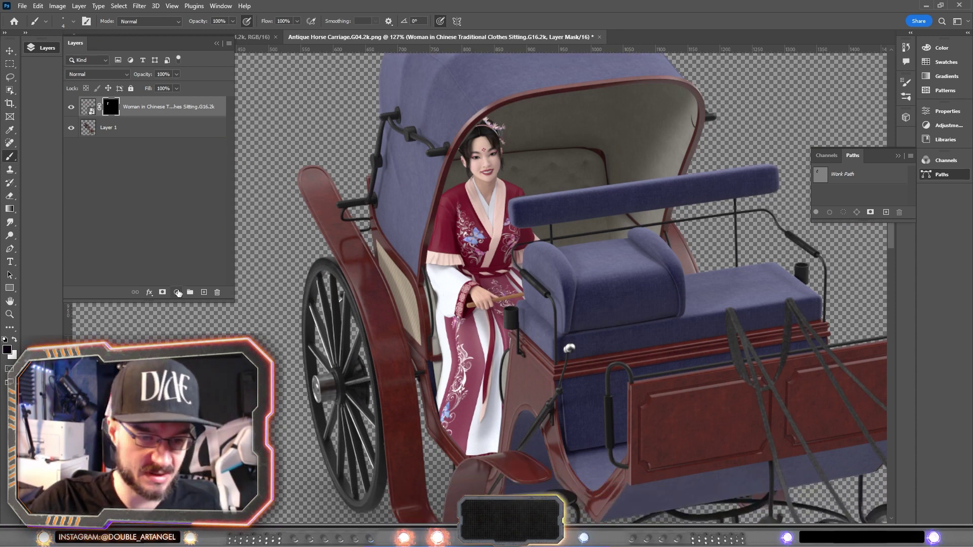
- Darken the woman with a clipped Brightness/Contrast adjustment at about -82 brightness and slightly higher contrast, plus a masked Exposure adjustment
left_click(177, 293)
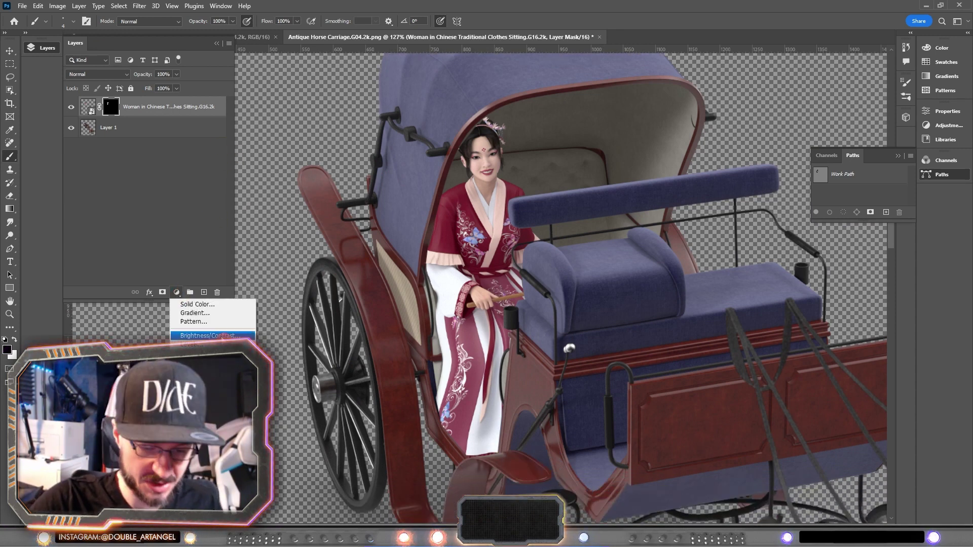
left_click(223, 336)
left_click_drag(841, 167, 801, 173)
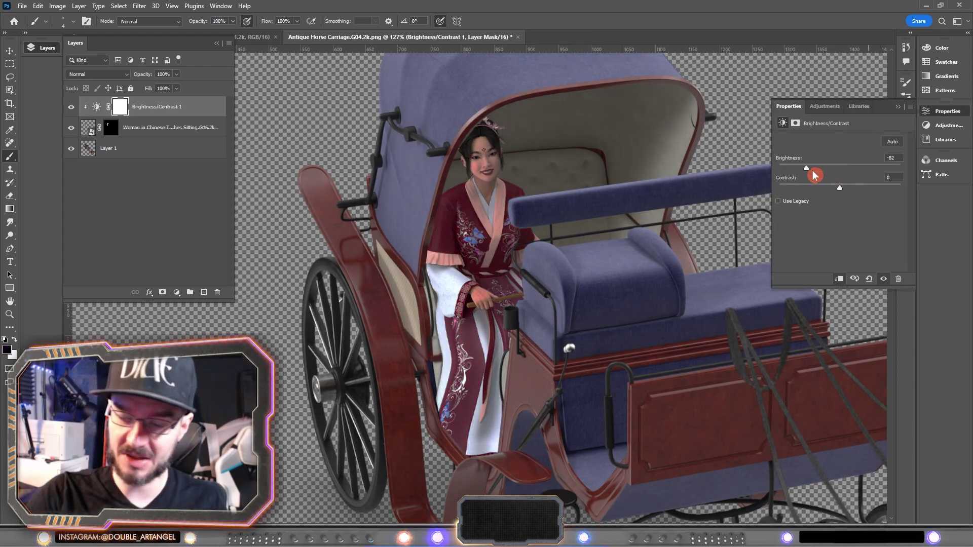
left_click_drag(840, 188, 847, 188)
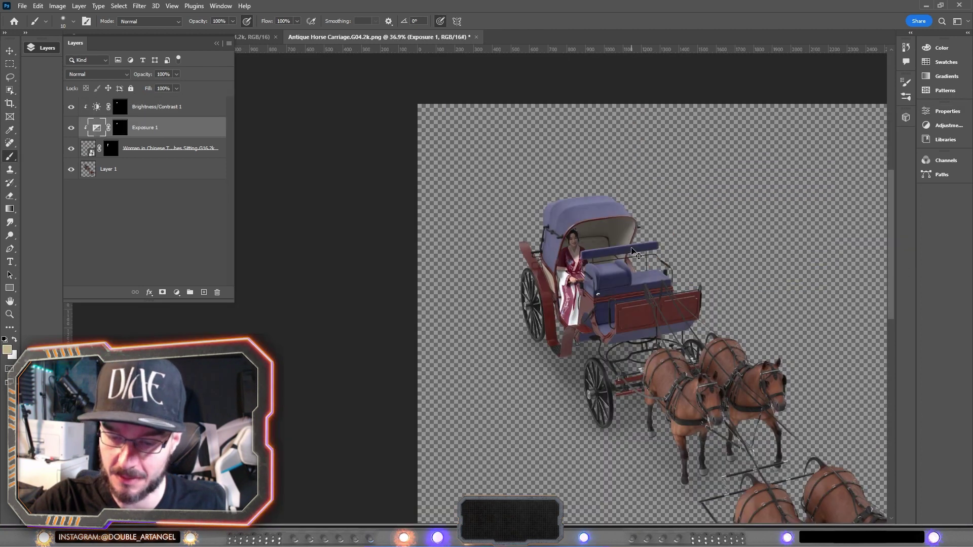
- Place the sitting male base body in the carriage document, scaled down and seated on the front driver's bench
scroll(637, 246, "down", 1)
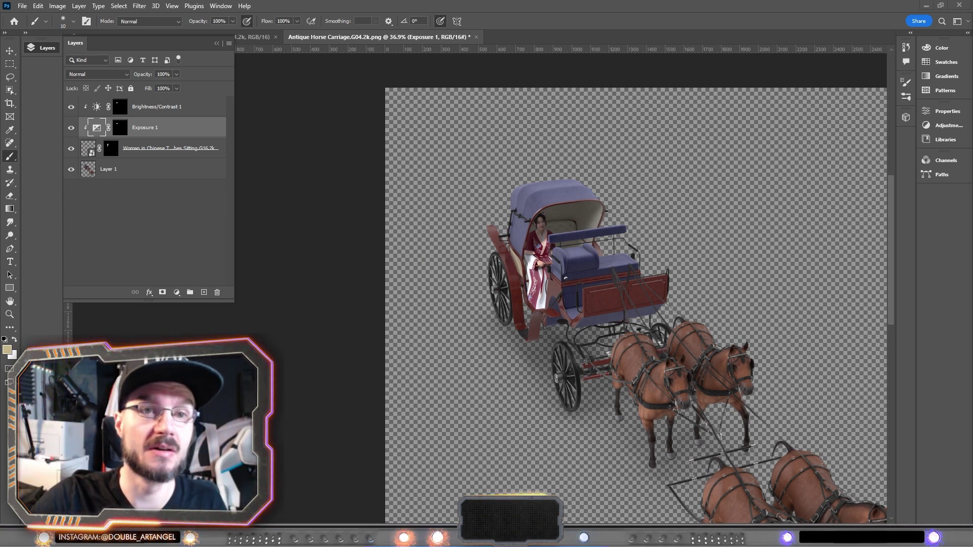
left_click_drag(684, 342, 577, 274)
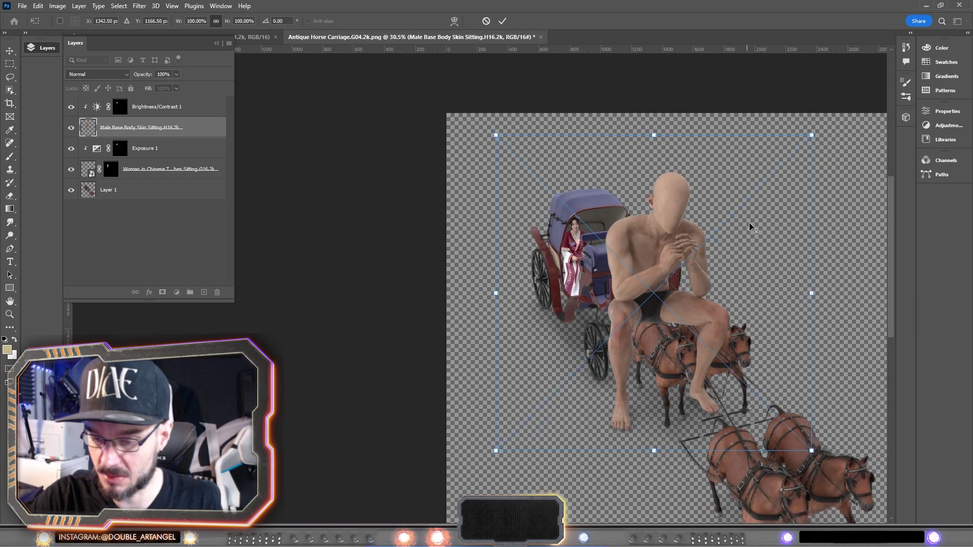
left_click_drag(810, 136, 655, 231)
scroll(653, 226, "up", 5)
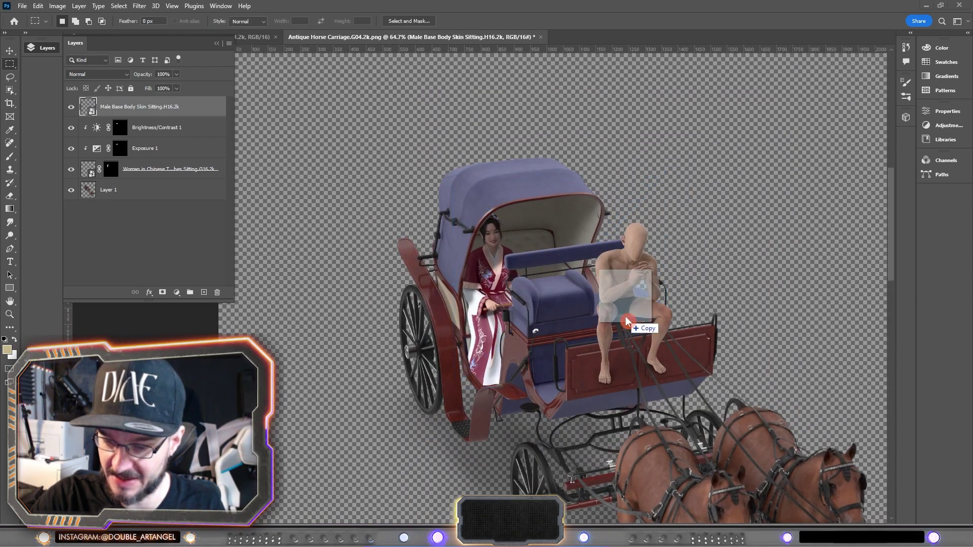
- Place the Vest Cloak with Hood image over the driver and warp it to follow his upper body
mouse_move(628, 319)
left_mouse_down()
mouse_move(646, 330)
mouse_move(615, 311)
left_mouse_up()
key("Return")
key("m")
right_click(596, 310)
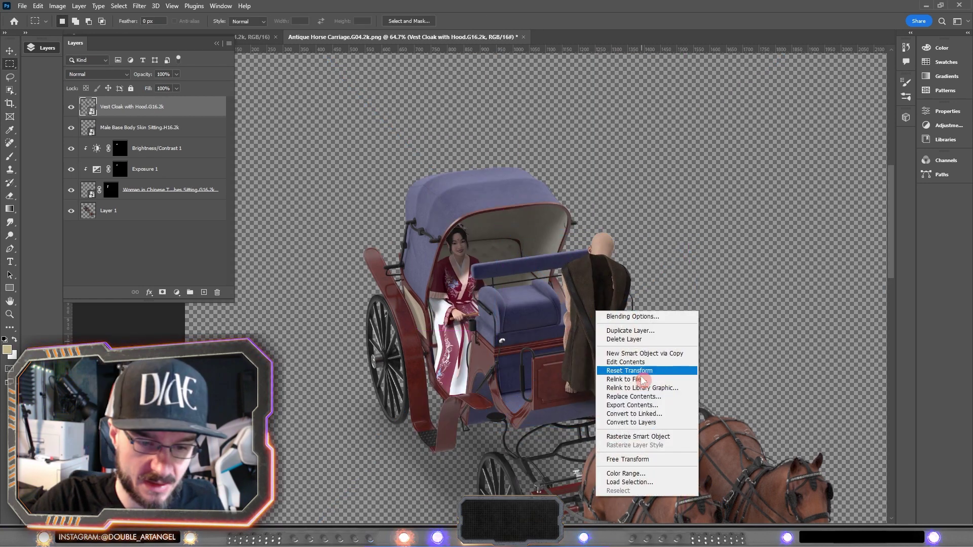
left_click(652, 461)
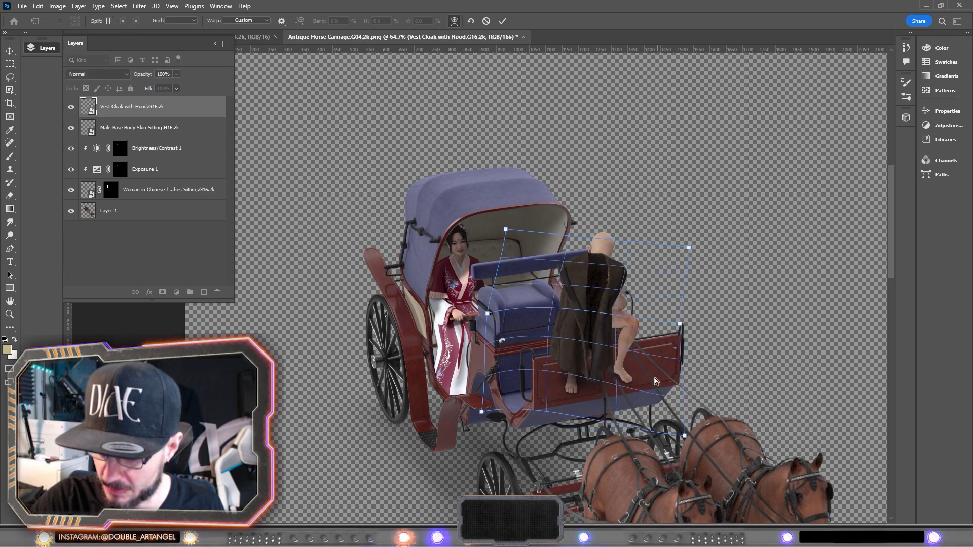
left_click_drag(656, 381, 670, 375)
left_click(503, 21)
- Hide the cloak layers with black masks and paint the brown fabric back over the driver's shoulders, torso and legs
left_click(162, 292, "alt")
key("b")
mouse_move(570, 269)
left_mouse_down()
mouse_move(610, 263)
mouse_move(616, 309)
mouse_move(631, 319)
left_mouse_up()
key("x")
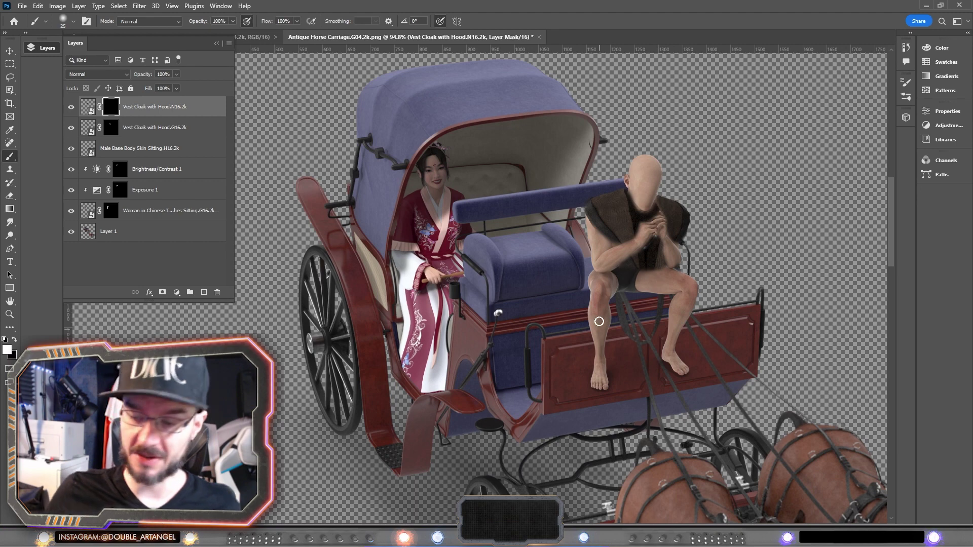
key("[")
left_click_drag(589, 274, 607, 278)
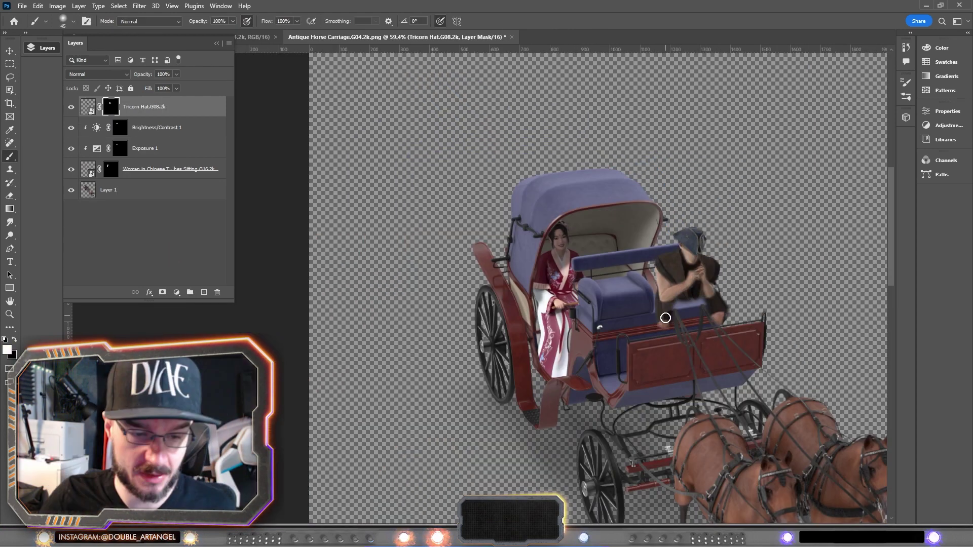
- Convert all the carriage document's layers, including the passenger and driver, into one smart object
scroll(667, 319, "up", 5)
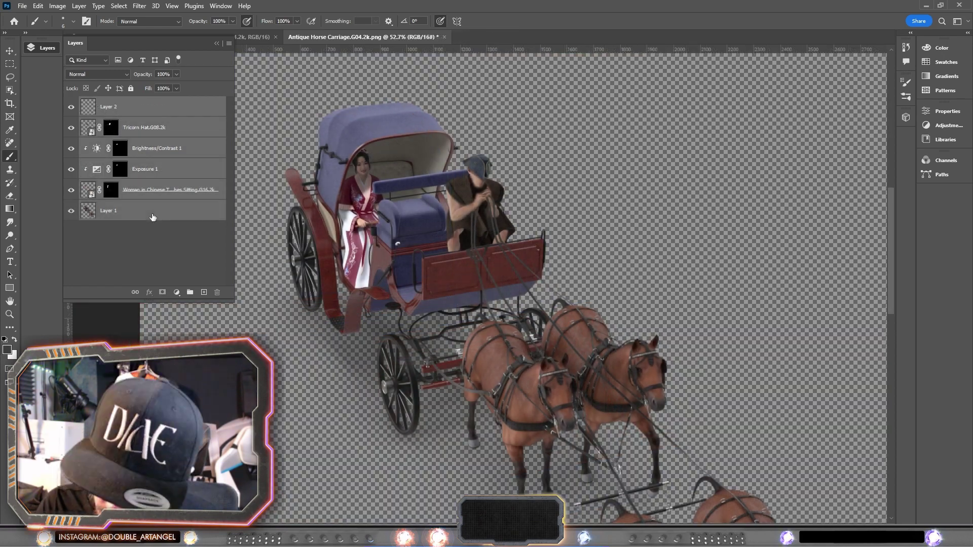
right_click(152, 130)
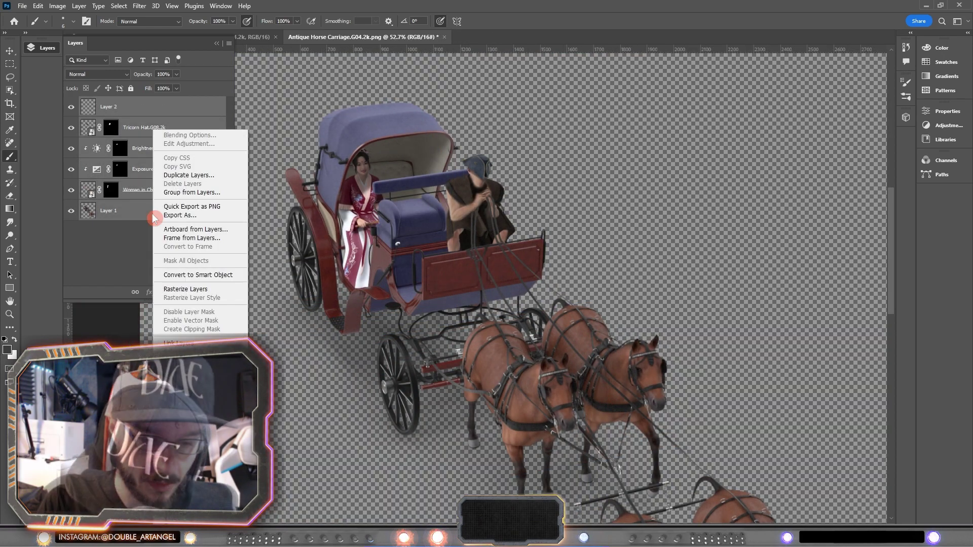
left_click(196, 276)
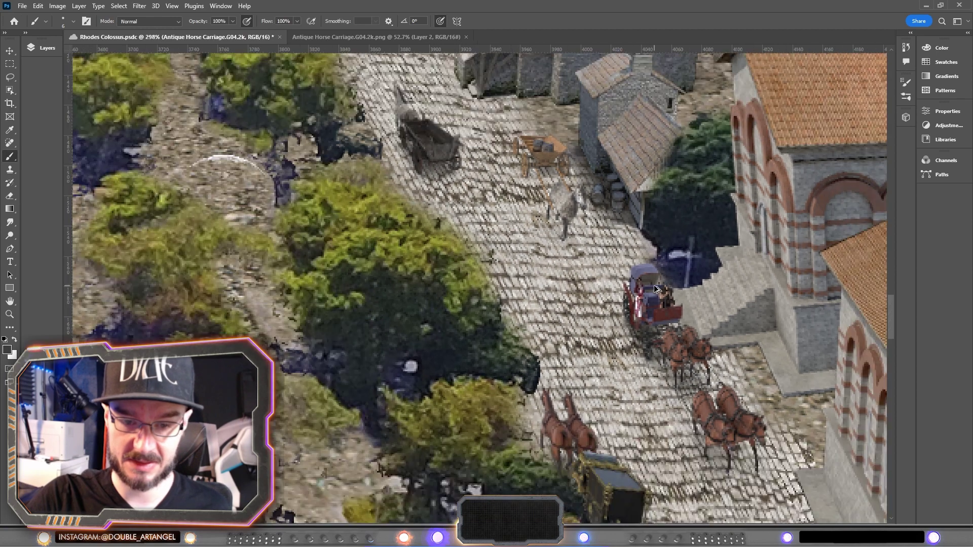
- Switch to the Rhodes Colossus document and check how the occupied carriage fits into the cobbled street and harbor
left_click(237, 38)
scroll(656, 313, "down", 3)
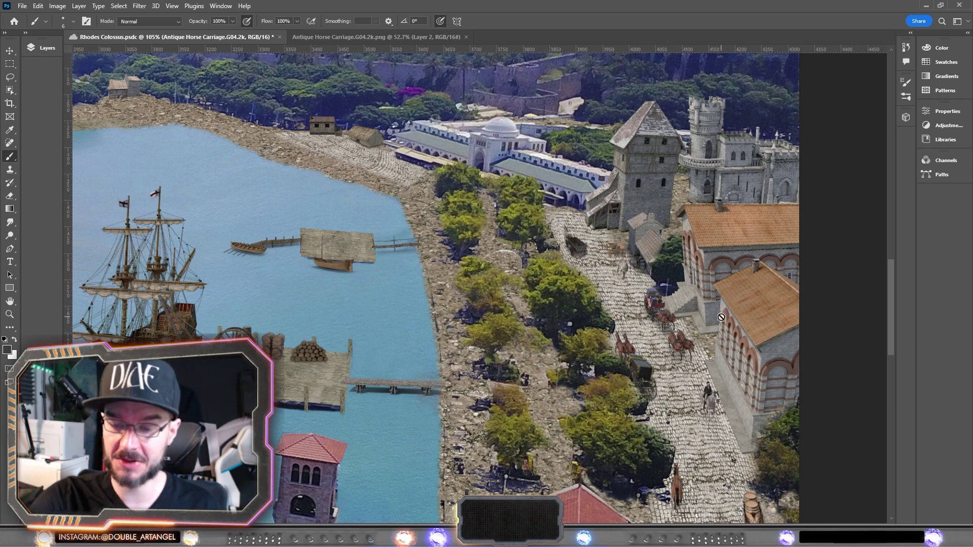
scroll(654, 310, "down", 1)
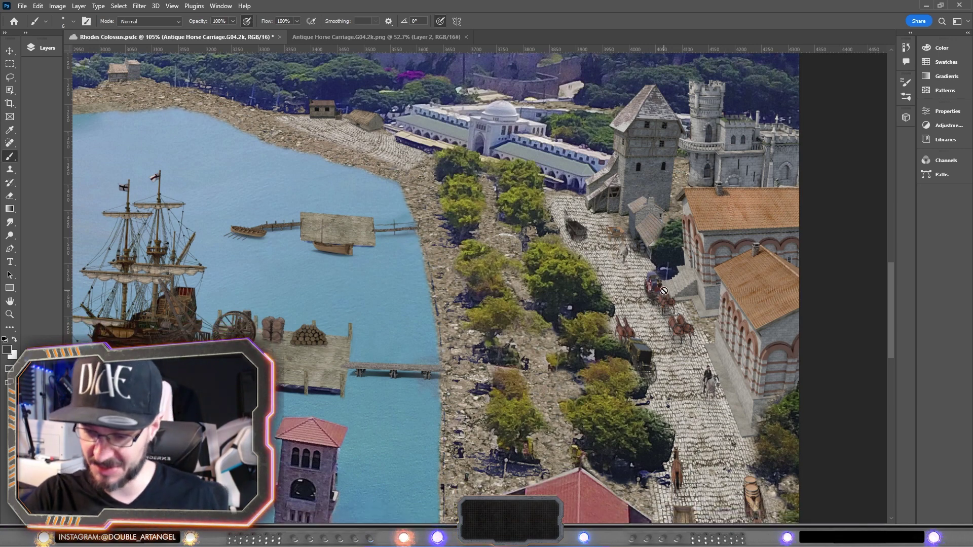
scroll(624, 280, "down", 1)
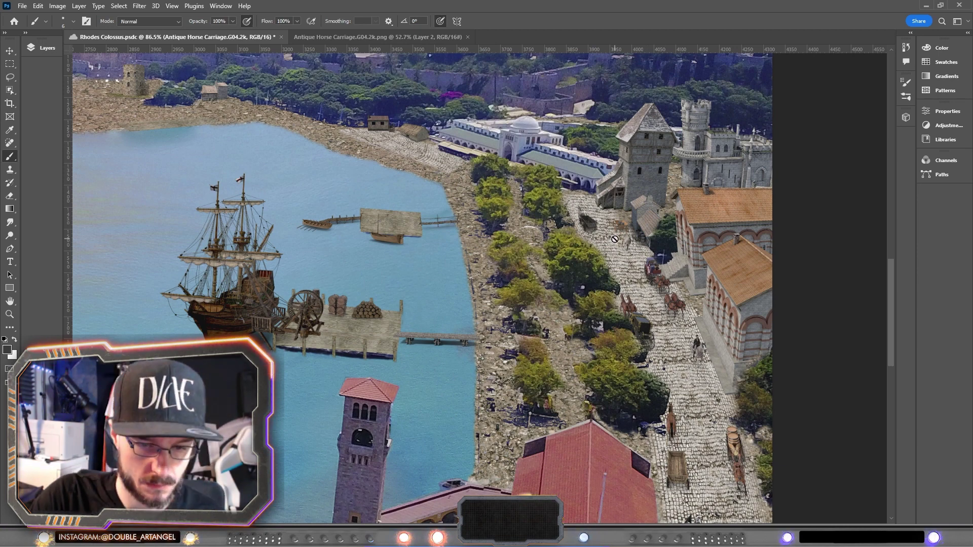
- Open the contents of the wooden cart smart object Old Cart.E05.2k from the cobbled street
scroll(615, 267, "down", 1)
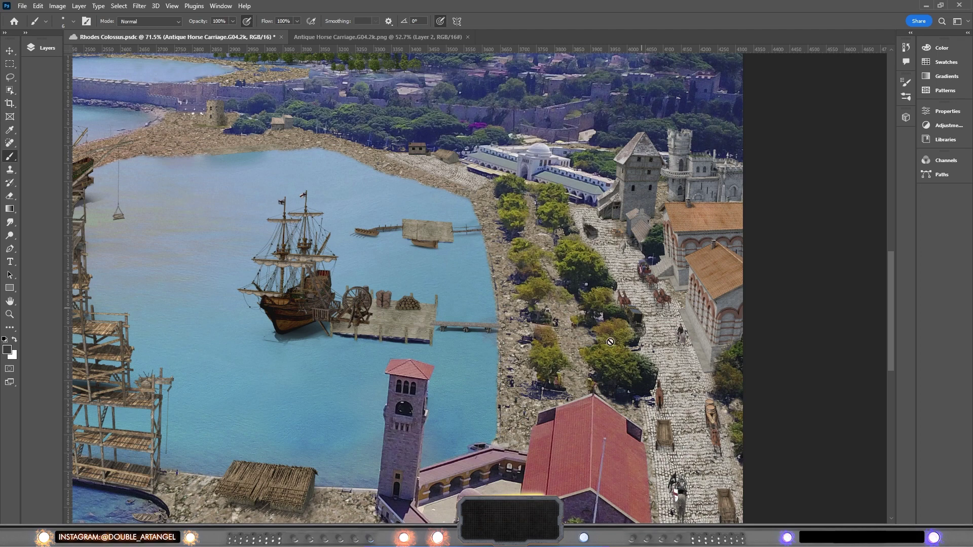
scroll(689, 361, "down", 3)
scroll(690, 329, "up", 6)
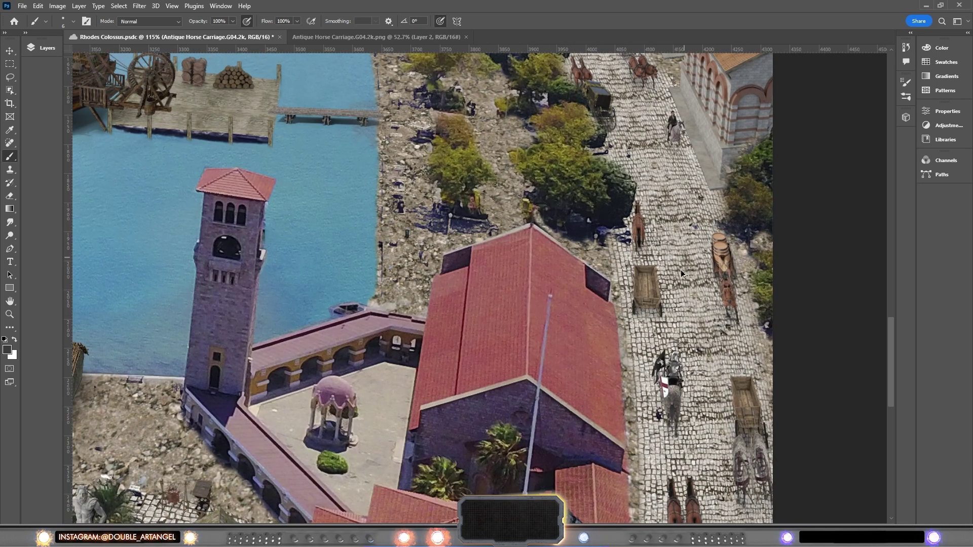
left_click(44, 48)
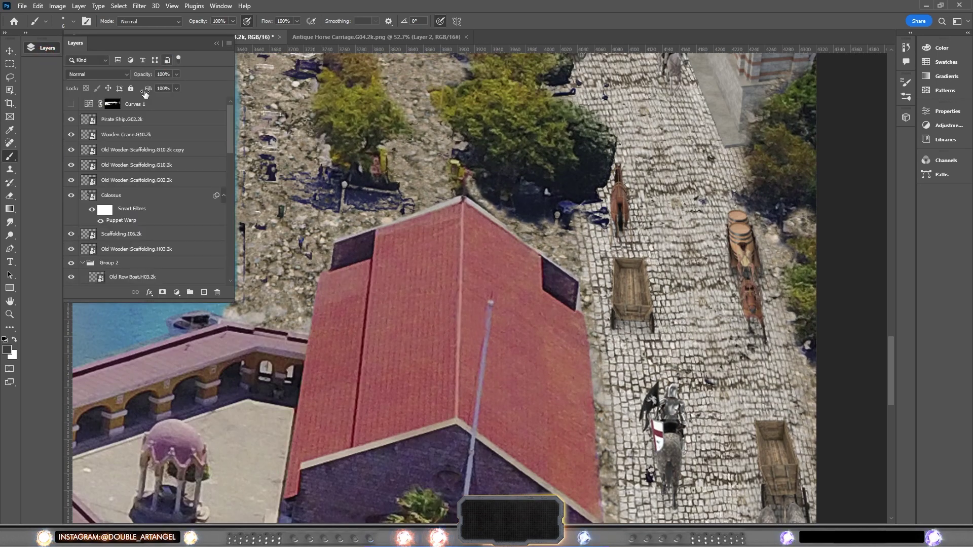
left_click(9, 51)
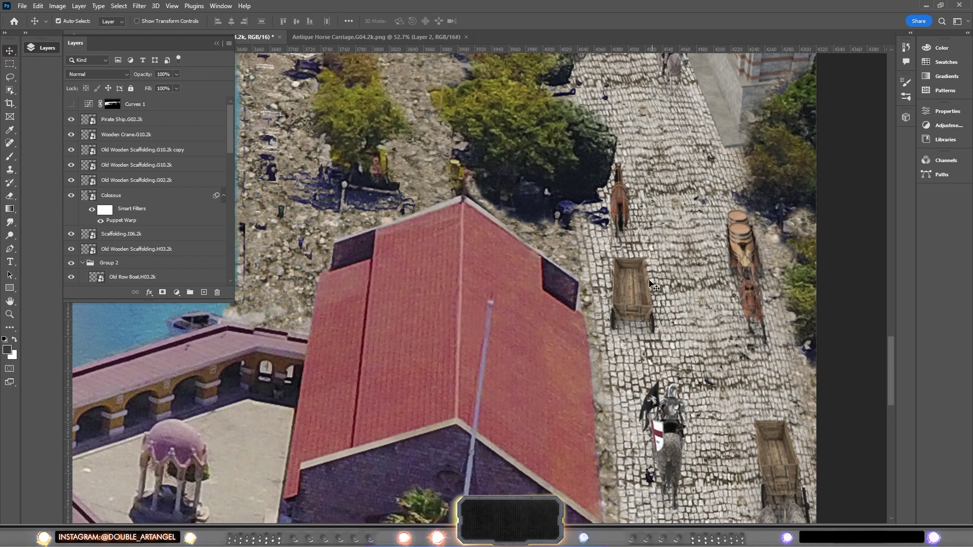
left_click(631, 267)
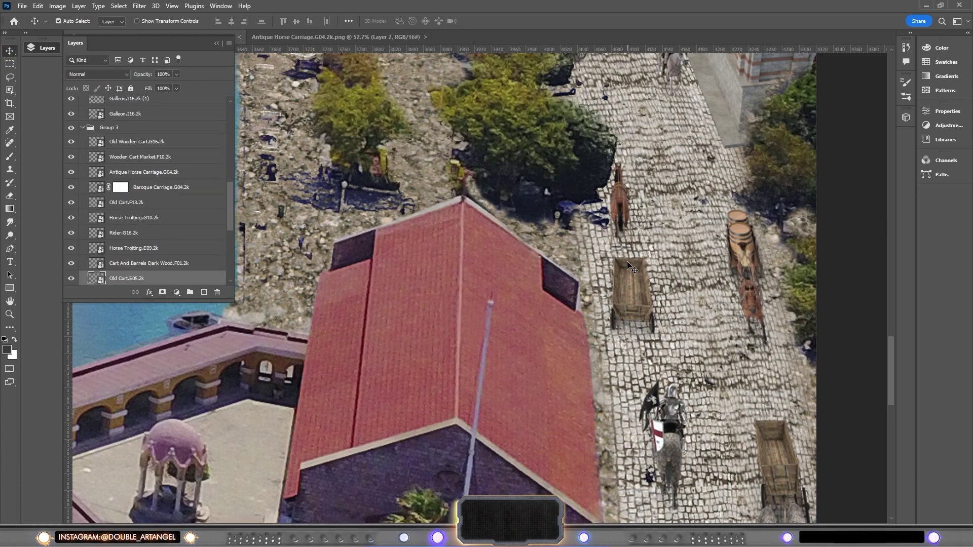
double_click(100, 281)
scroll(460, 295, "up", 3)
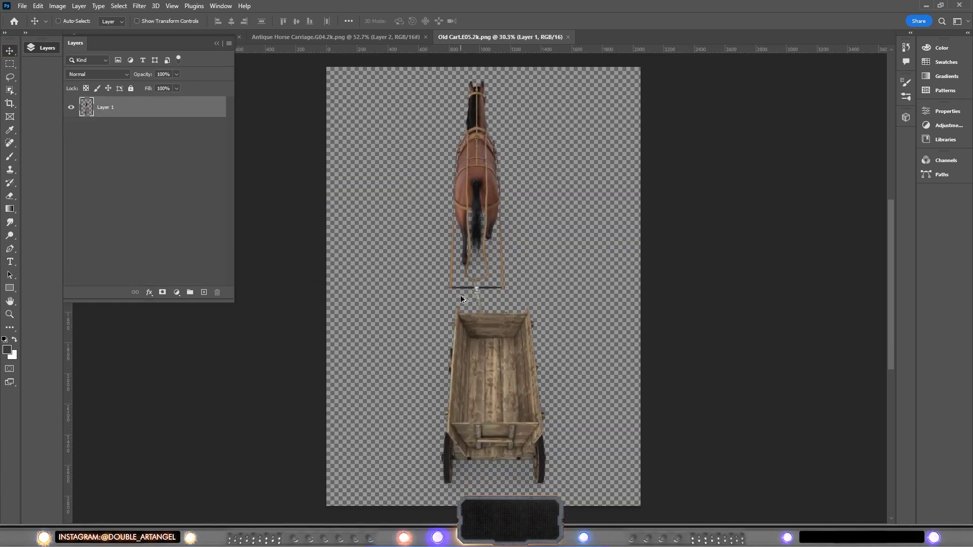
scroll(467, 296, "up", 2)
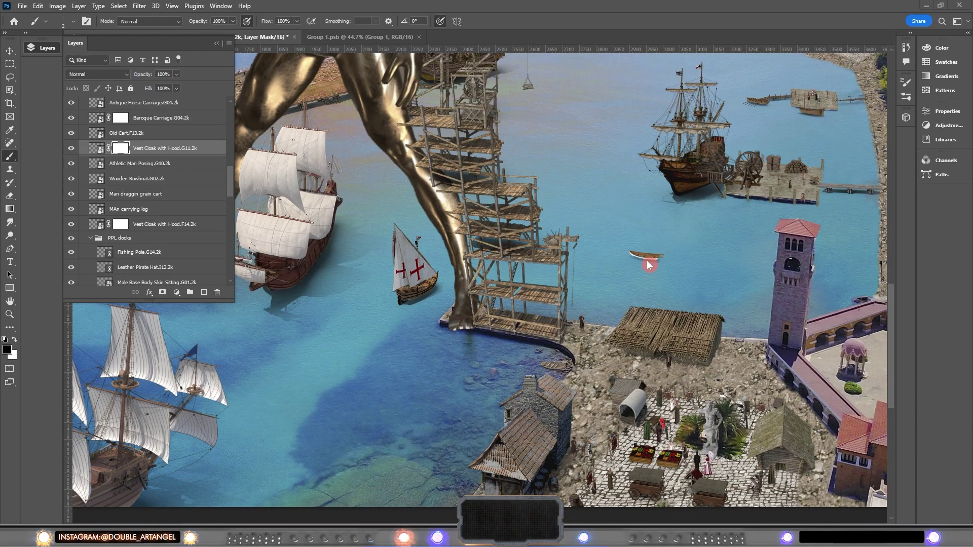
- Examine the overall harbor composition and the people placed around the market square, including the knight beside the grindstone
scroll(651, 259, "down", 1)
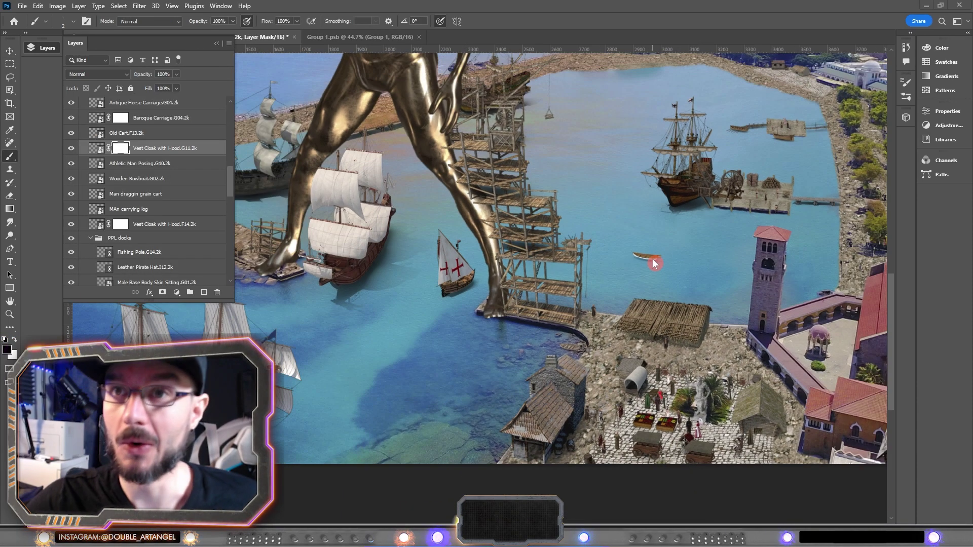
scroll(652, 258, "down", 3)
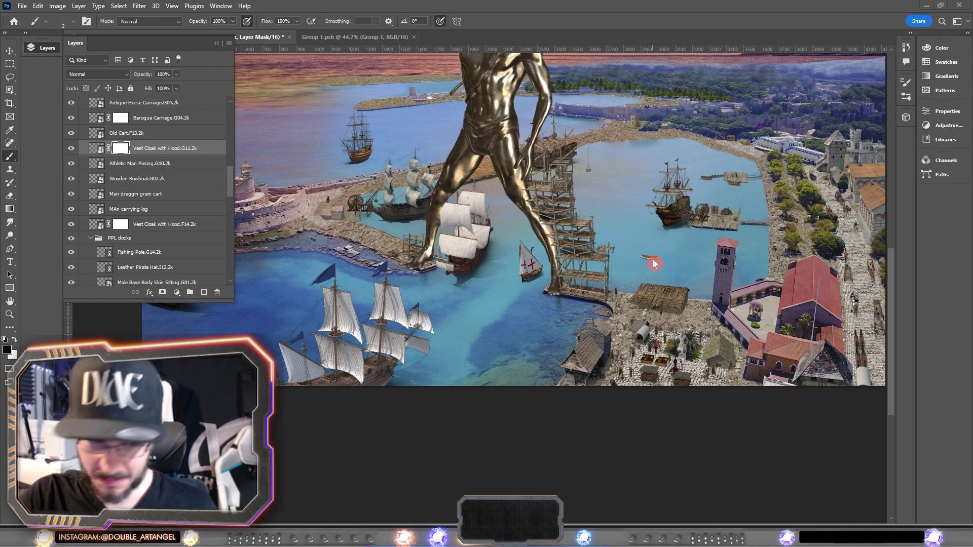
scroll(653, 259, "down", 2)
scroll(674, 281, "up", 1)
scroll(674, 281, "up", 3)
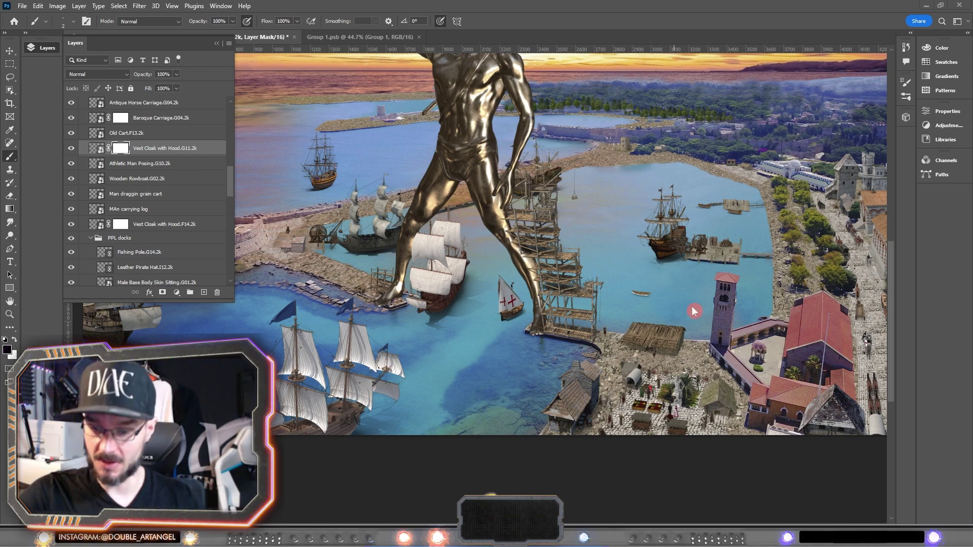
scroll(692, 305, "down", 2)
scroll(632, 342, "up", 5)
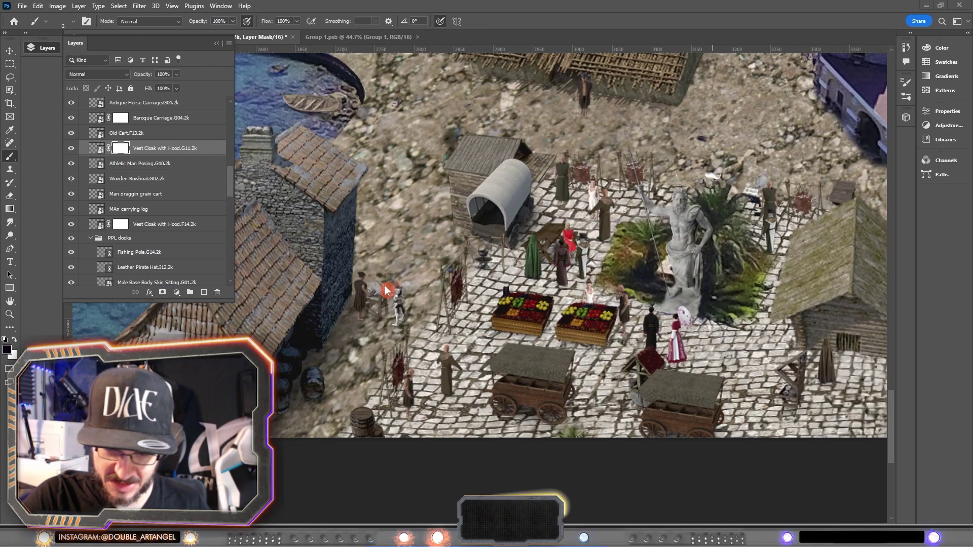
scroll(453, 252, "left", 1)
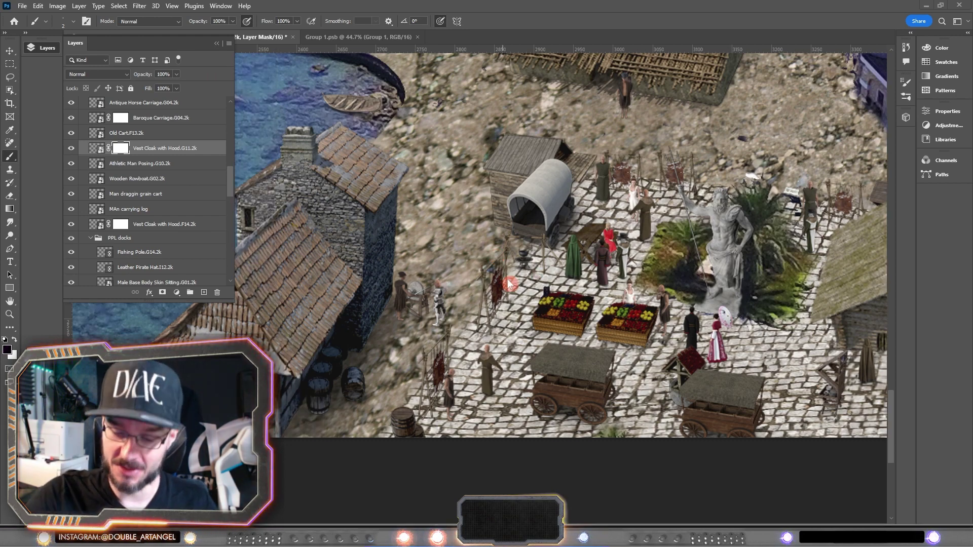
scroll(413, 289, "up", 4)
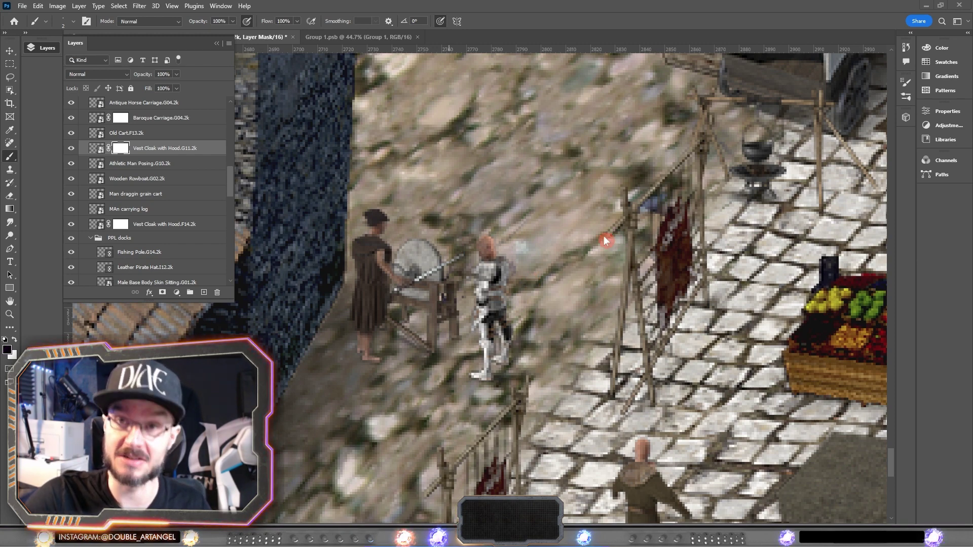
scroll(714, 210, "down", 5)
scroll(740, 198, "up", 1)
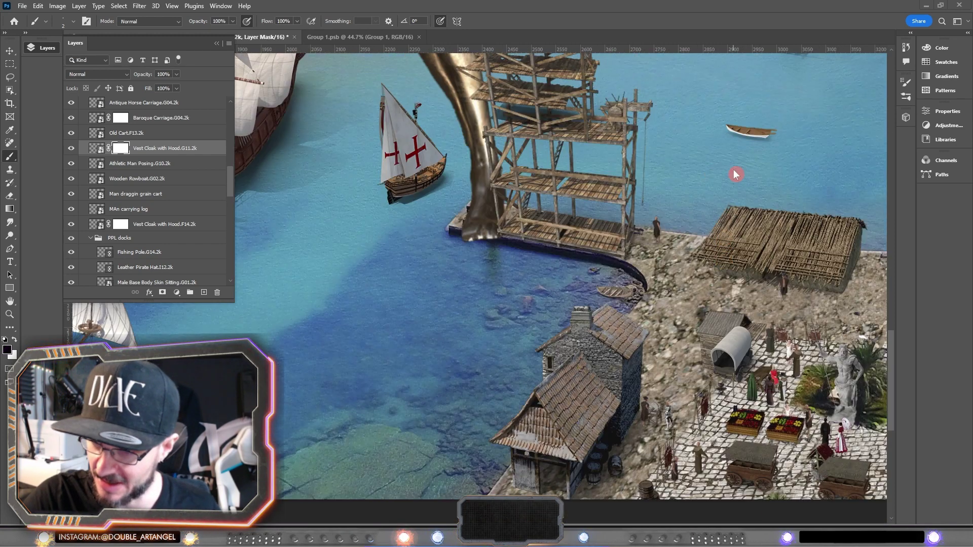
- Open the contents of the Wooden Rowboat.G02.2k smart object floating empty in the harbor
scroll(811, 200, "right", 3)
scroll(803, 221, "up", 2)
scroll(750, 192, "down", 1)
scroll(710, 167, "up", 2)
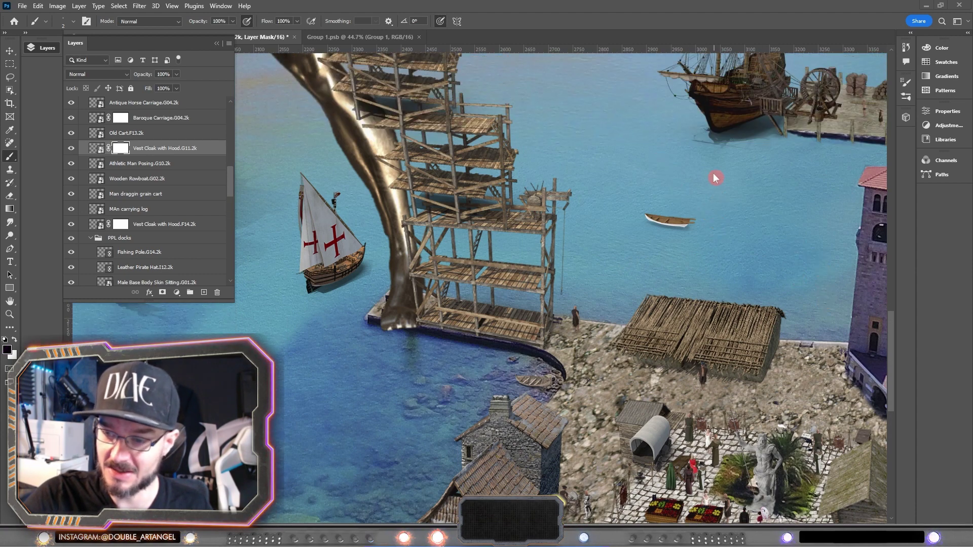
scroll(712, 176, "up", 2)
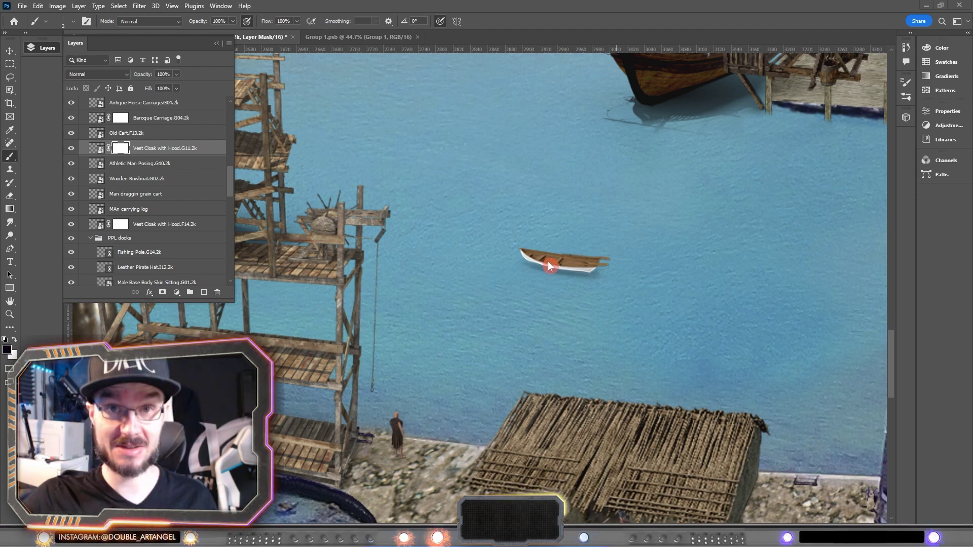
left_click(10, 51)
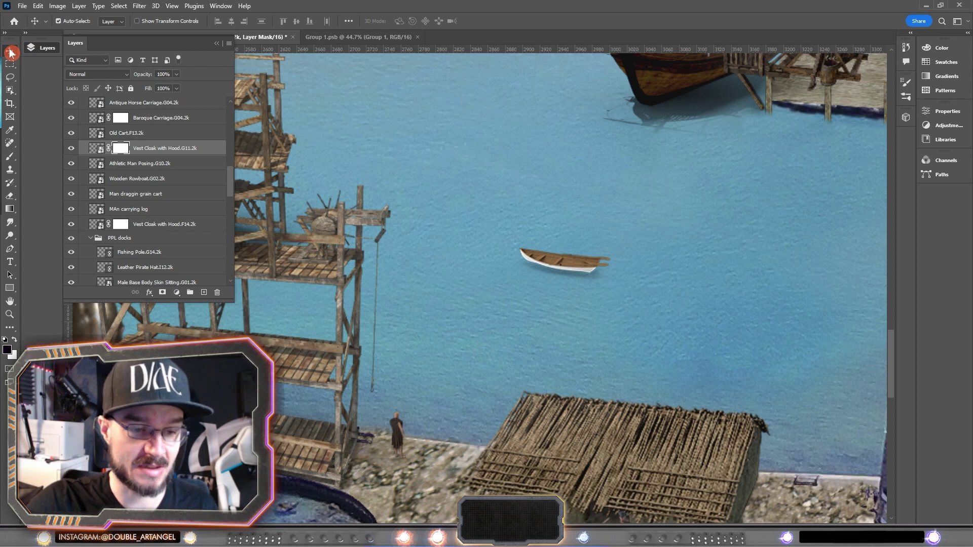
left_click(562, 267)
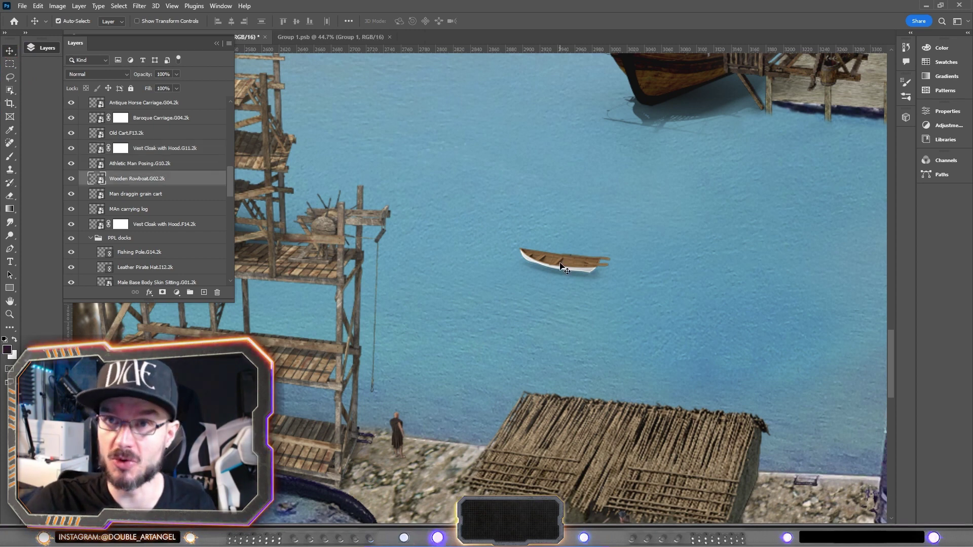
double_click(102, 178)
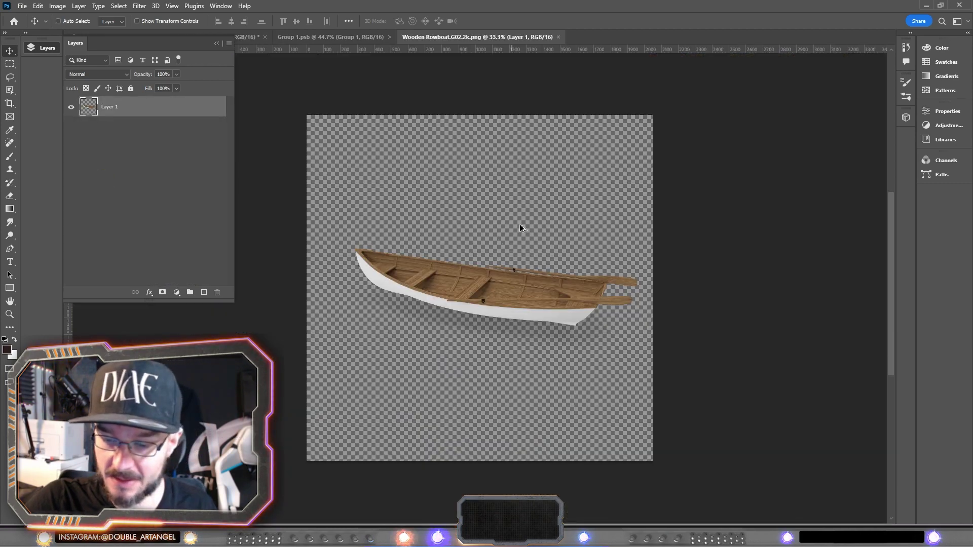
scroll(522, 228, "down", 3)
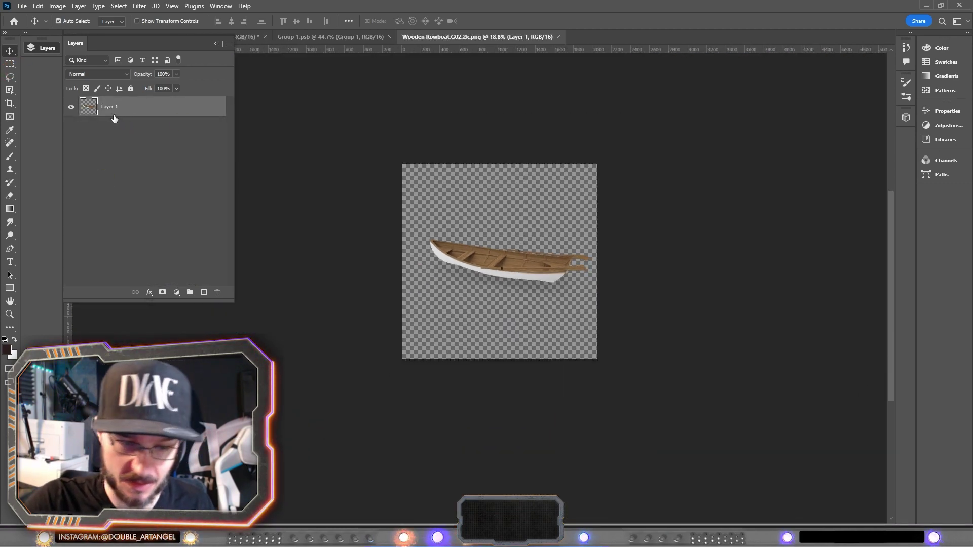
- Extend the rowboat document's canvas with the Crop tool, mainly beyond the boat's bow and slightly above it
left_click(10, 103)
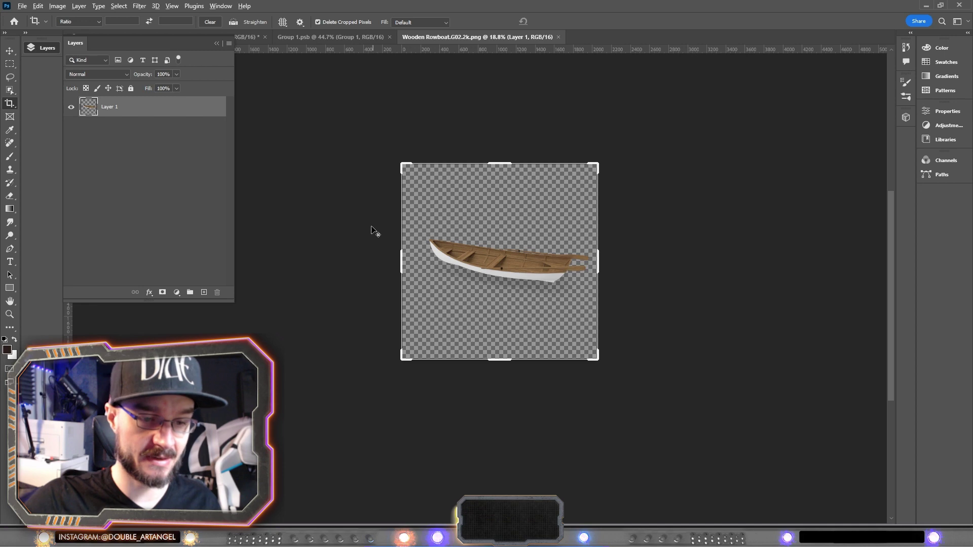
left_click_drag(401, 256, 361, 257)
left_click_drag(500, 163, 500, 159)
key("Return")
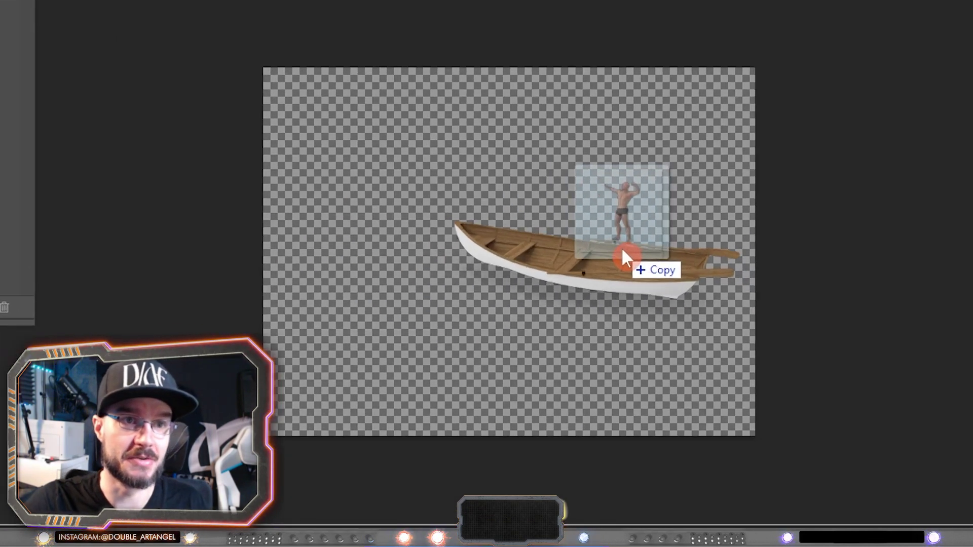
- Place the Athletic Man Posing.I03.2k image over the rowboat, scale it down, position it near the bow and tilt it slightly
left_click_drag(562, 260, 565, 263)
scroll(598, 246, "down", 3)
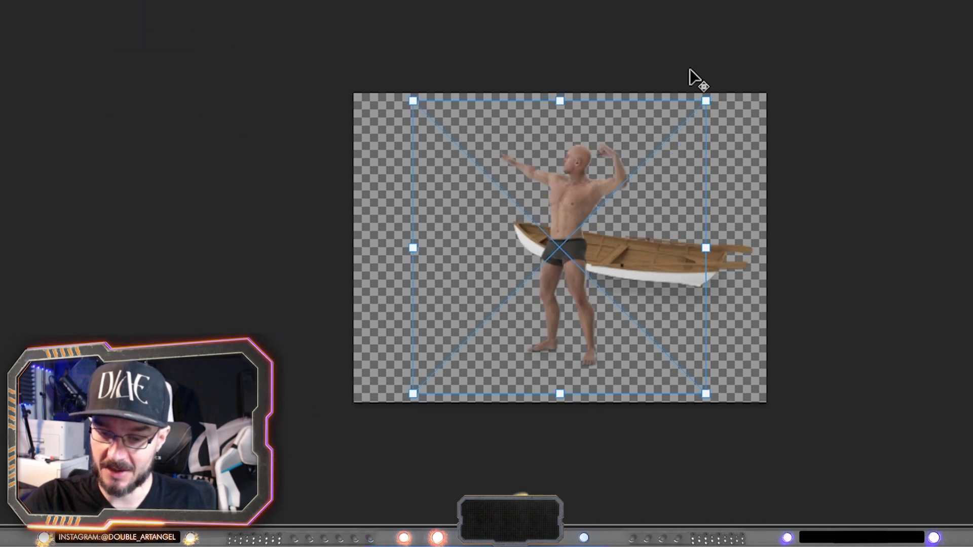
left_click_drag(707, 101, 659, 148)
left_click_drag(557, 218, 573, 211)
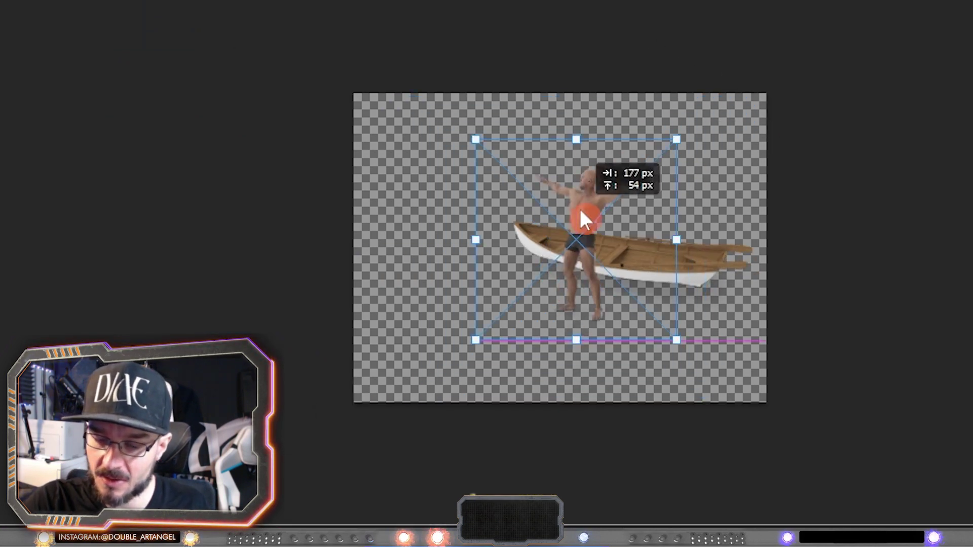
left_click_drag(682, 142, 673, 153)
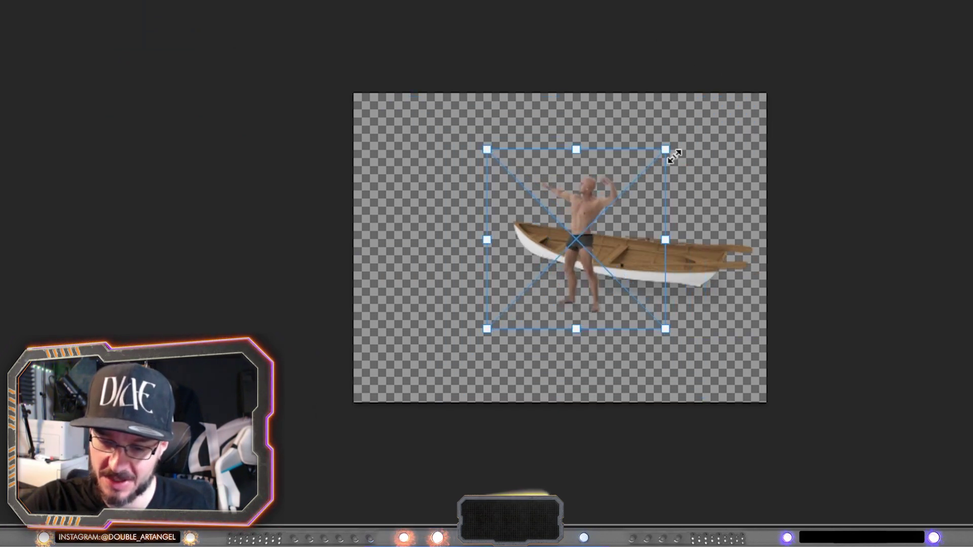
scroll(613, 215, "up", 3)
left_click_drag(729, 421, 745, 407)
mouse_move(576, 234)
left_mouse_down()
mouse_move(554, 232)
mouse_move(573, 231)
left_mouse_up()
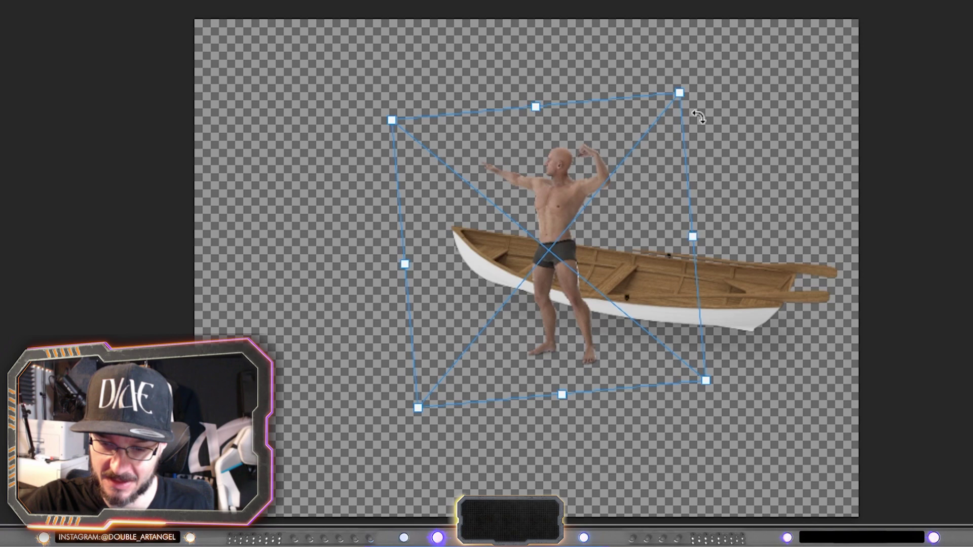
key("Return")
key("c")
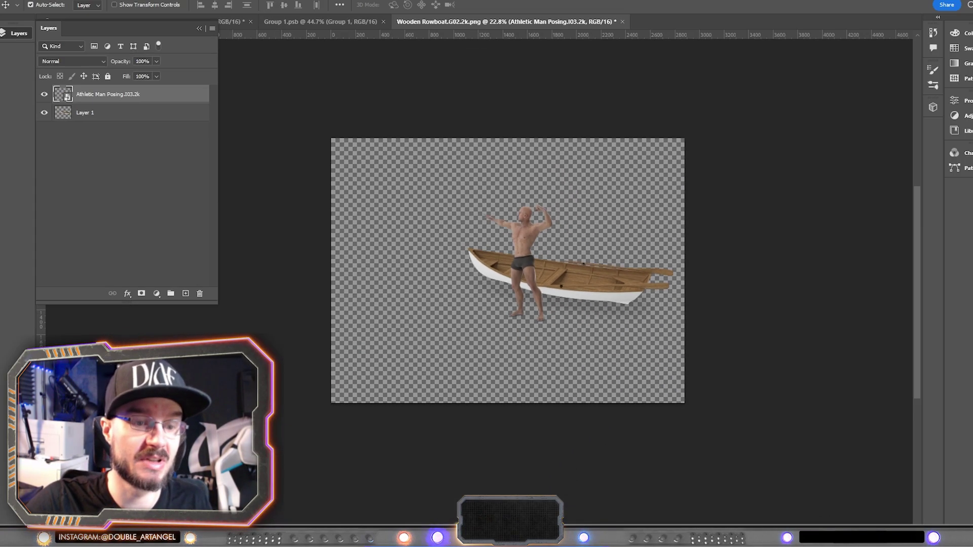
key("v")
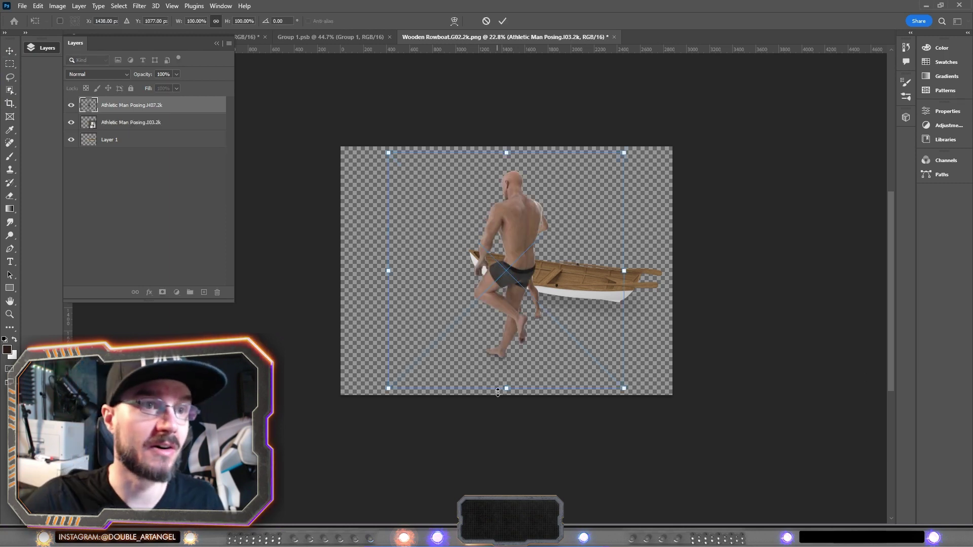
- Scale down the Athletic Man Posing.H07.2k figure and puppet-warp the Athletic Man Posing.I08.2k figure to lower his raised arm
left_click_drag(625, 153, 606, 204)
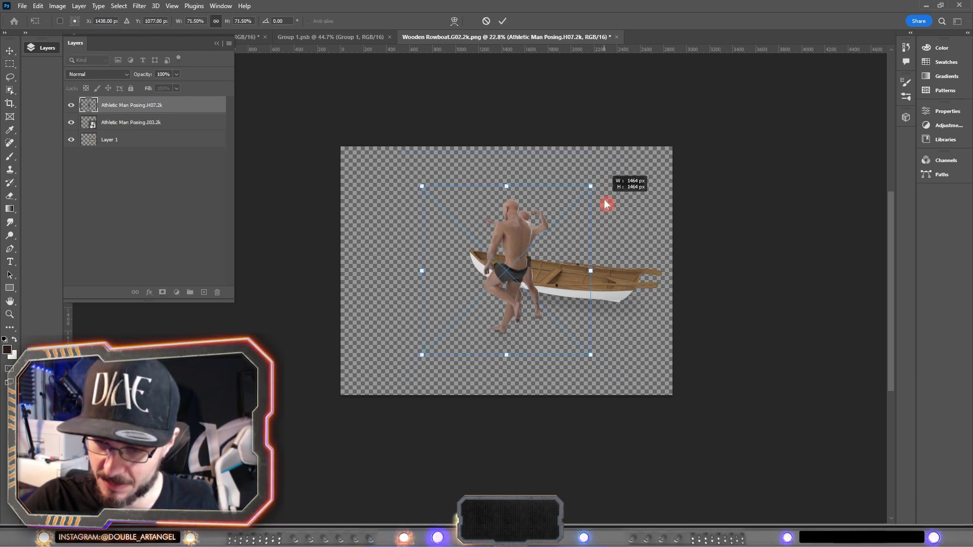
right_click(515, 280)
left_click(569, 465)
left_click(506, 191)
left_click(499, 281)
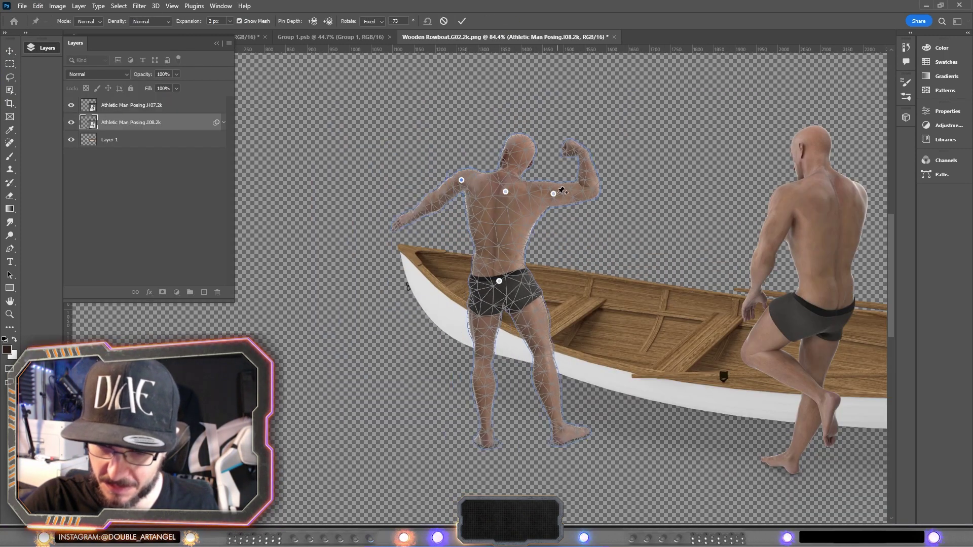
left_click_drag(562, 191, 621, 205)
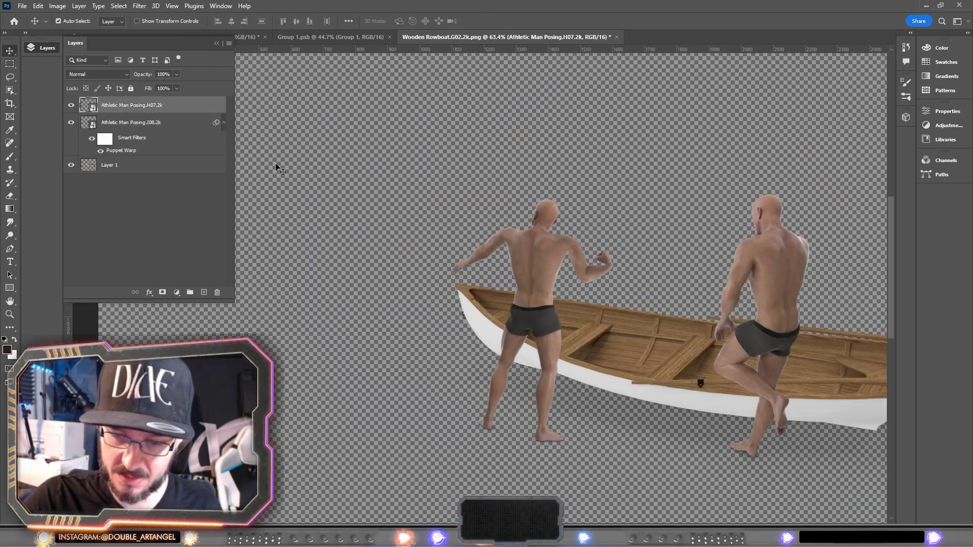
- Shift the Athletic Man Posing.H07.2k figure within the boat and mask its layer from the figure's outline selection
left_click_drag(770, 243, 689, 284)
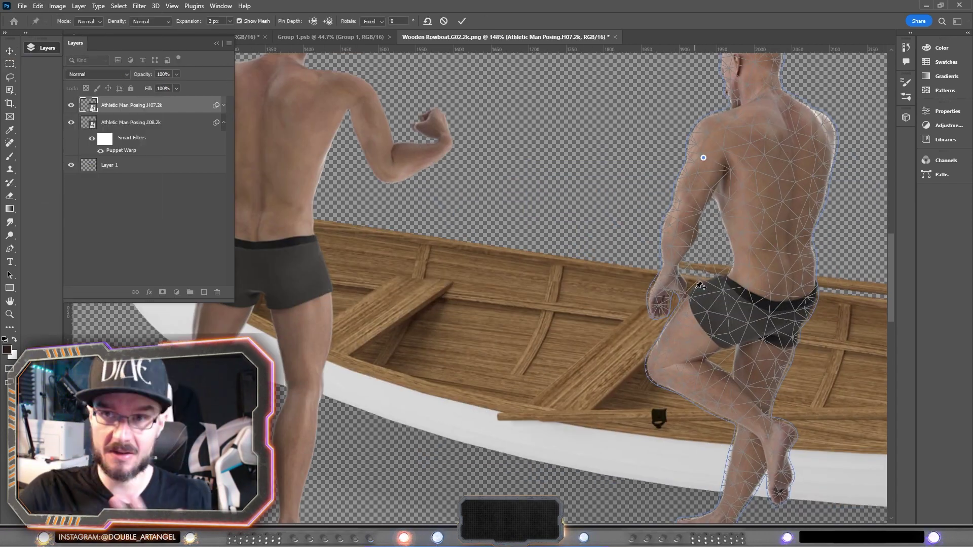
left_click(87, 105, "ctrl")
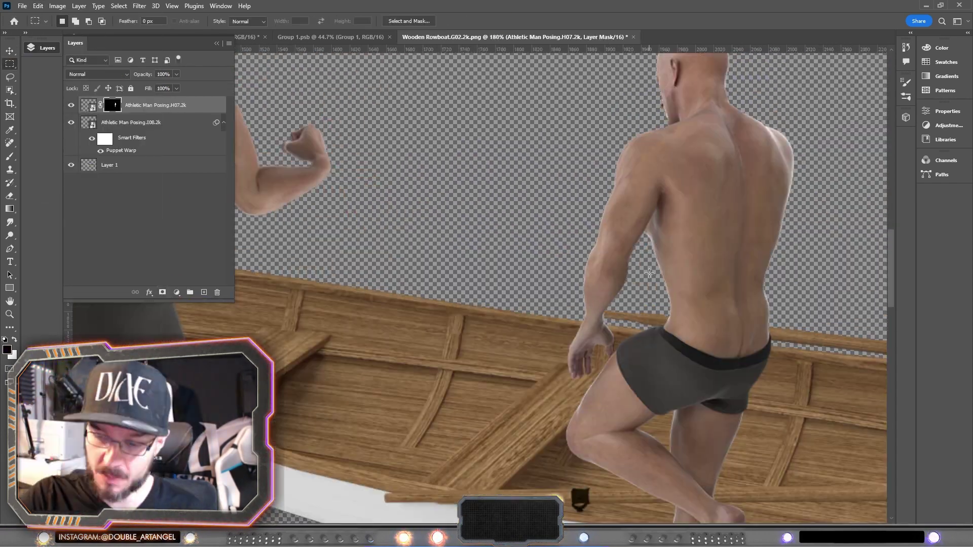
key("ctrl+d")
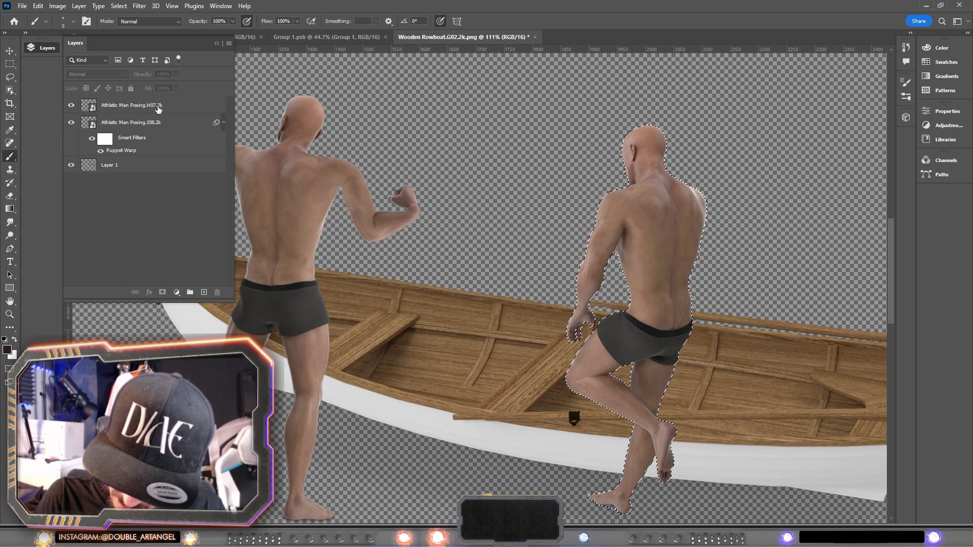
- Puppet-warp the Athletic Man Posing.H07.2k figure with a pin at his shoulder to swing his arm out toward the bow
right_click(163, 106)
left_click(37, 7)
left_click(66, 206)
left_click(611, 215)
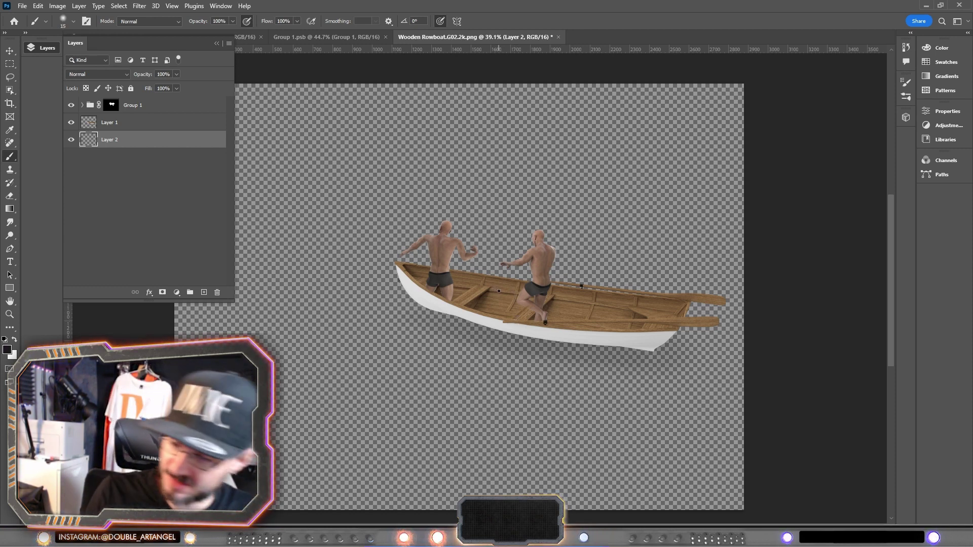
- Paint a thin dark rope between the two men's hands and a fine white fishing net beside the bow using a small hard round brush
key("bracketleft")
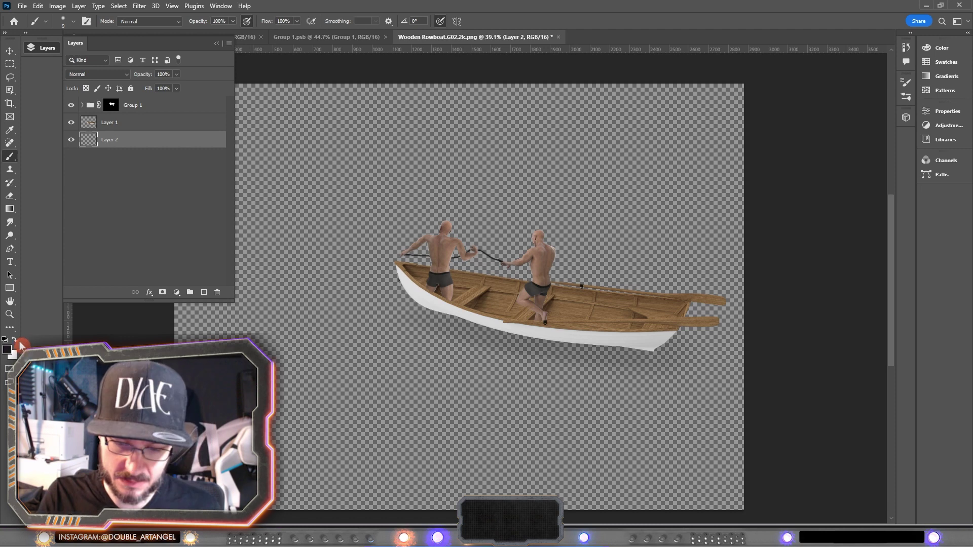
left_click(63, 21)
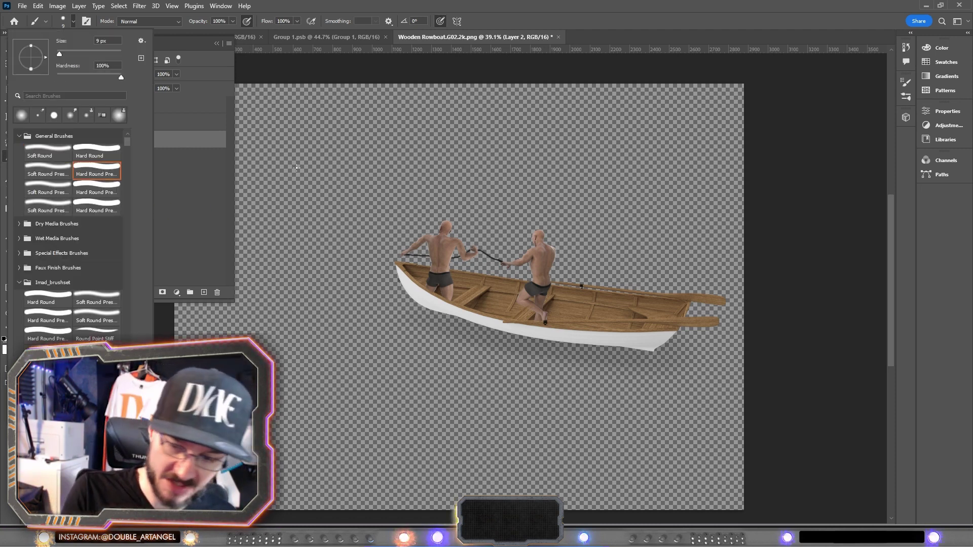
left_click(624, 18)
key("bracketleft")
key("bracketleft")
key("bracketleft")
key("bracketleft")
key("bracketleft")
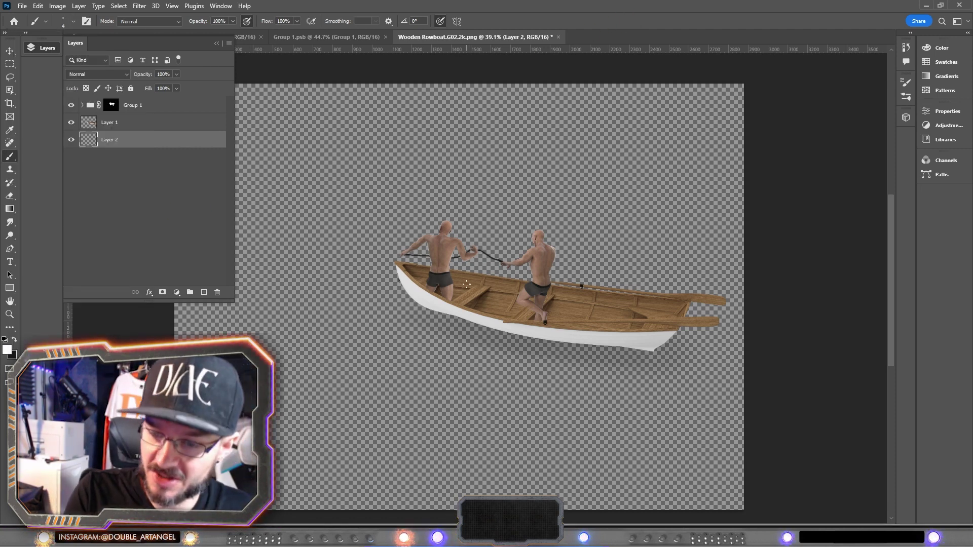
- Convert all the rowboat's layers into one smart object, save it, and return to the Rhodes Colossus document
left_click(152, 105, "shift")
right_click(164, 106)
left_click(239, 238)
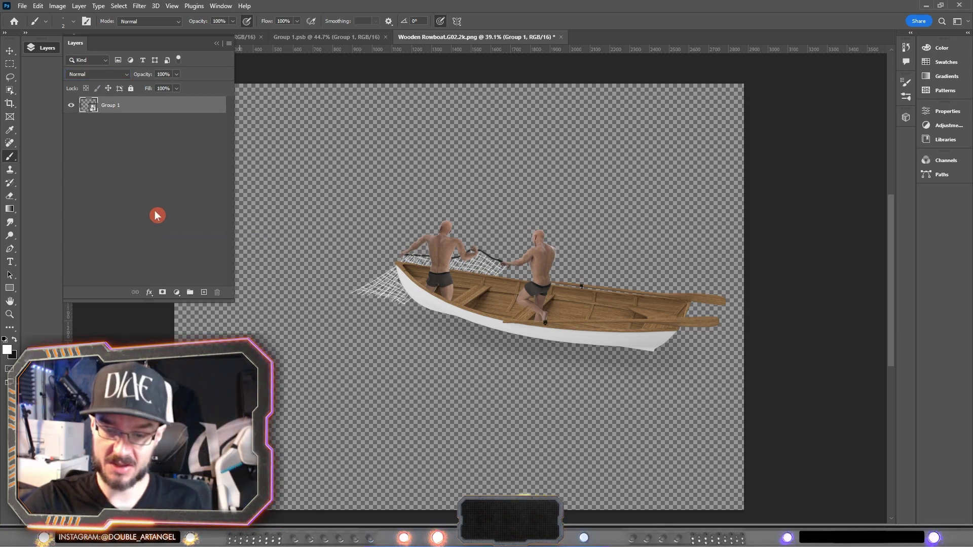
key("ctrl+s")
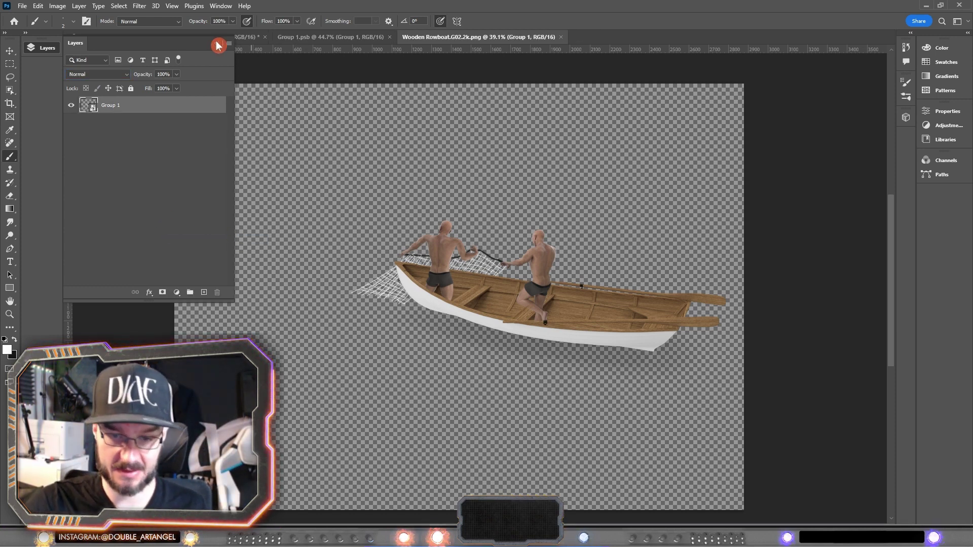
left_click(218, 45)
left_click(153, 37)
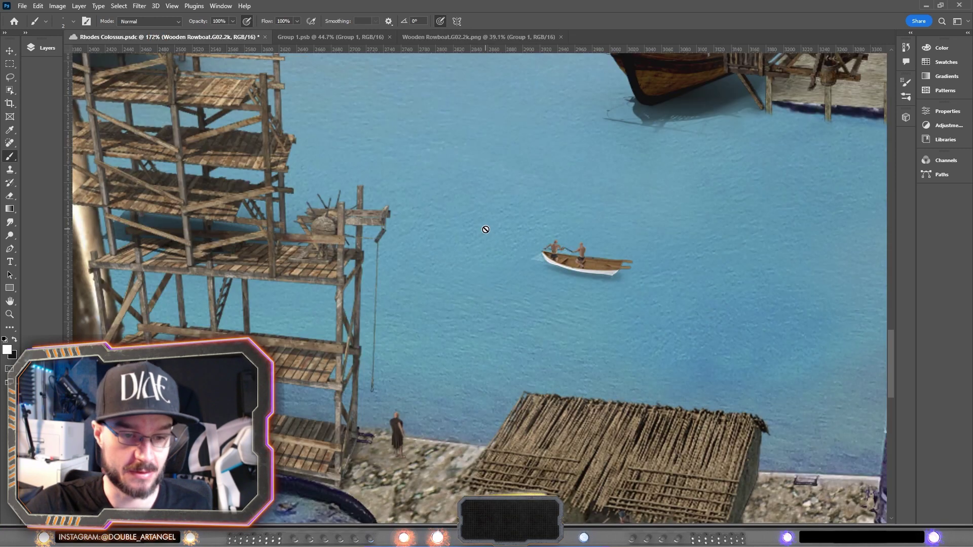
- Examine the updated rowboat, the ships and docks around the harbor, and the composite's layer stack
scroll(561, 256, "up", 3)
scroll(529, 202, "down", 6)
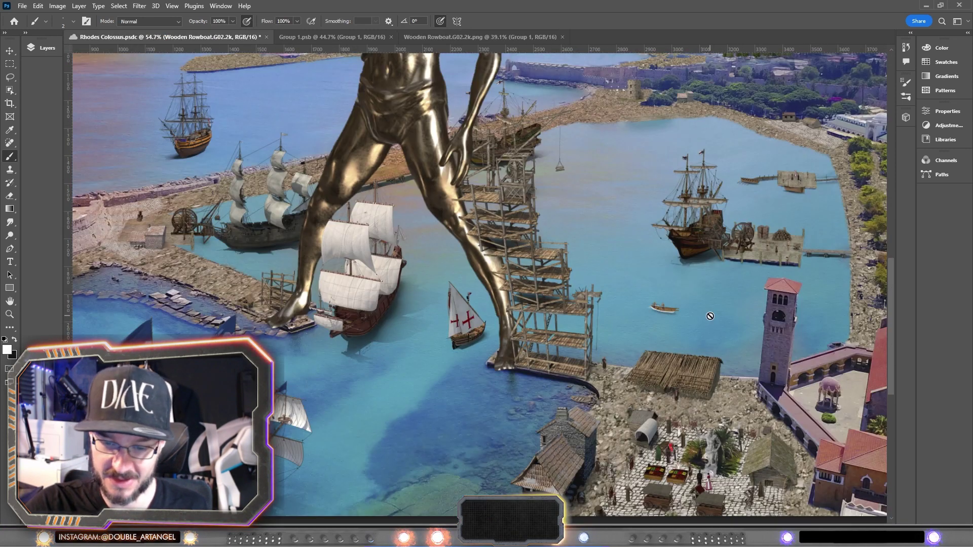
scroll(710, 317, "down", 4)
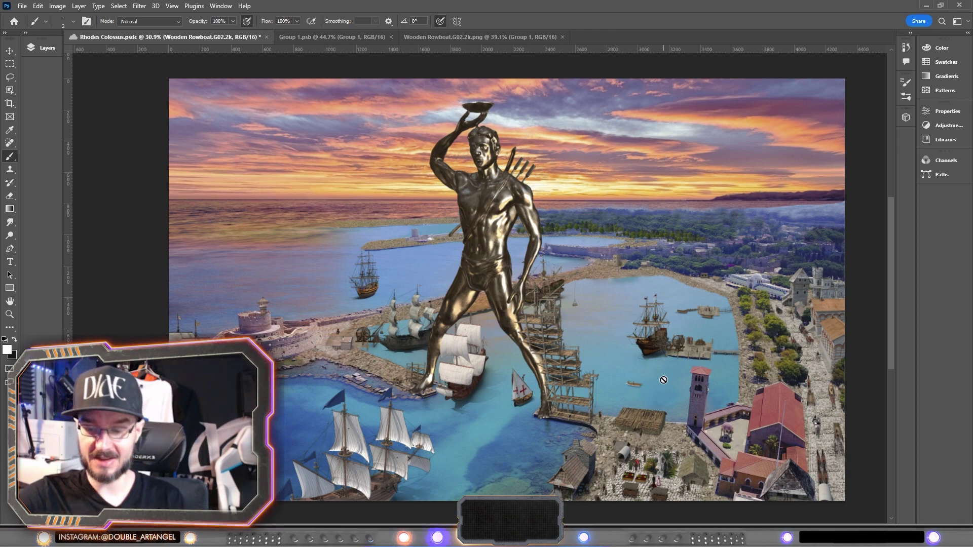
scroll(664, 380, "right", 1)
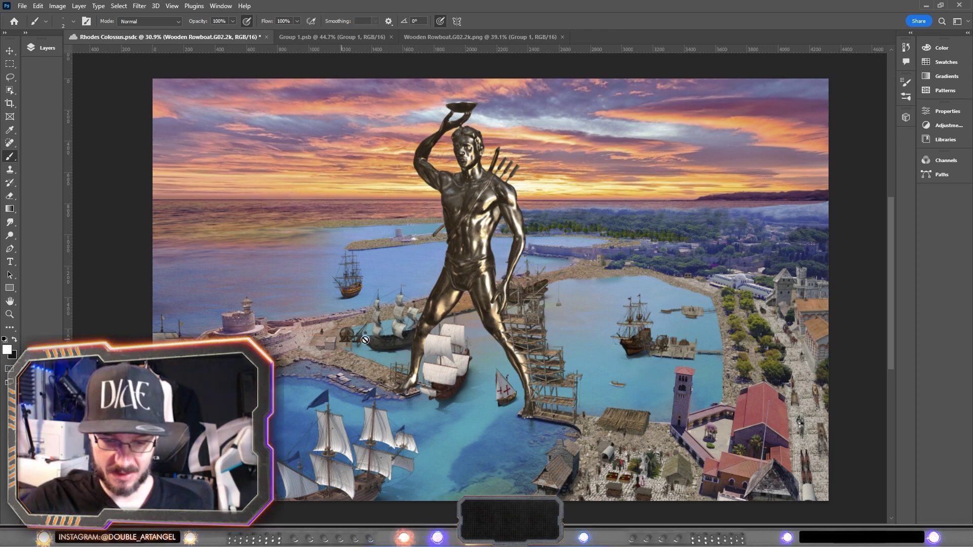
scroll(332, 324, "up", 5)
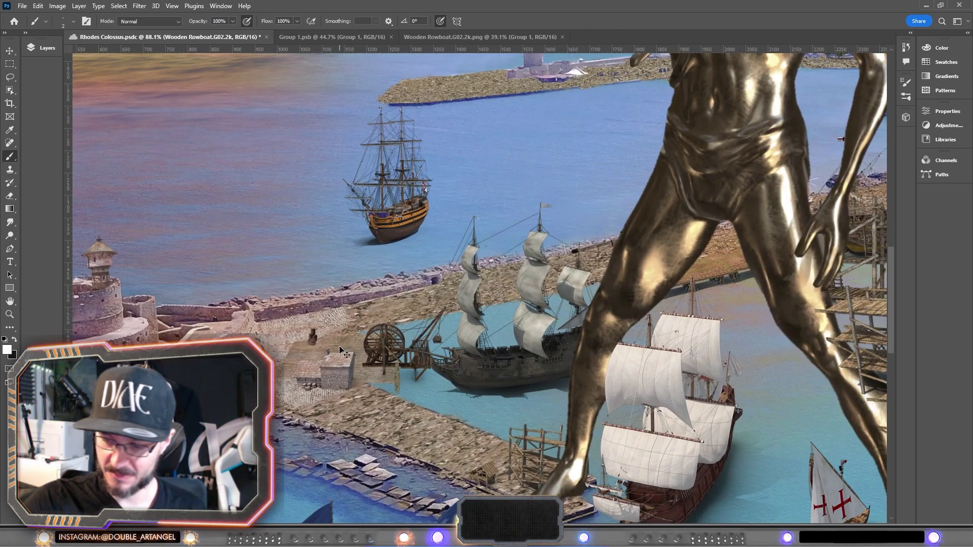
scroll(407, 362, "down", 5)
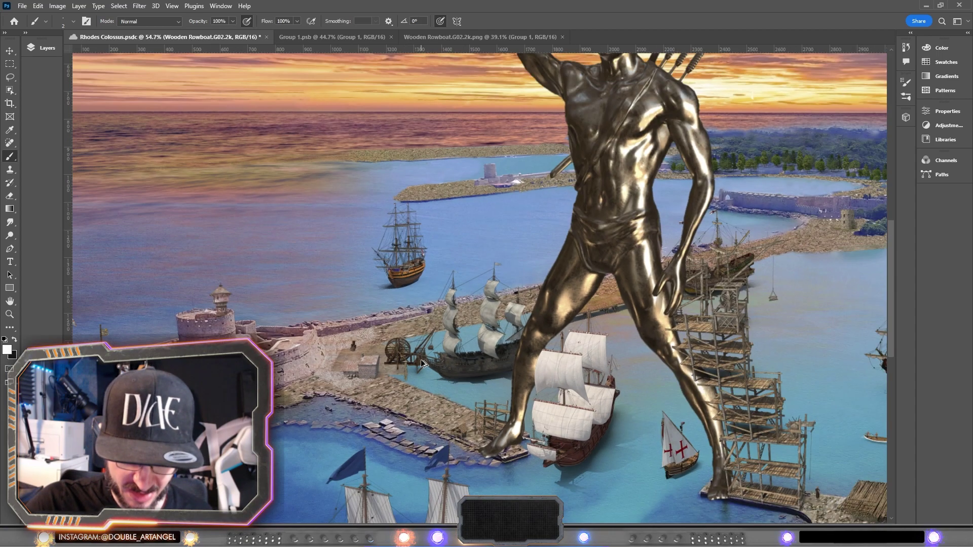
scroll(793, 399, "up", 3)
scroll(737, 342, "up", 6)
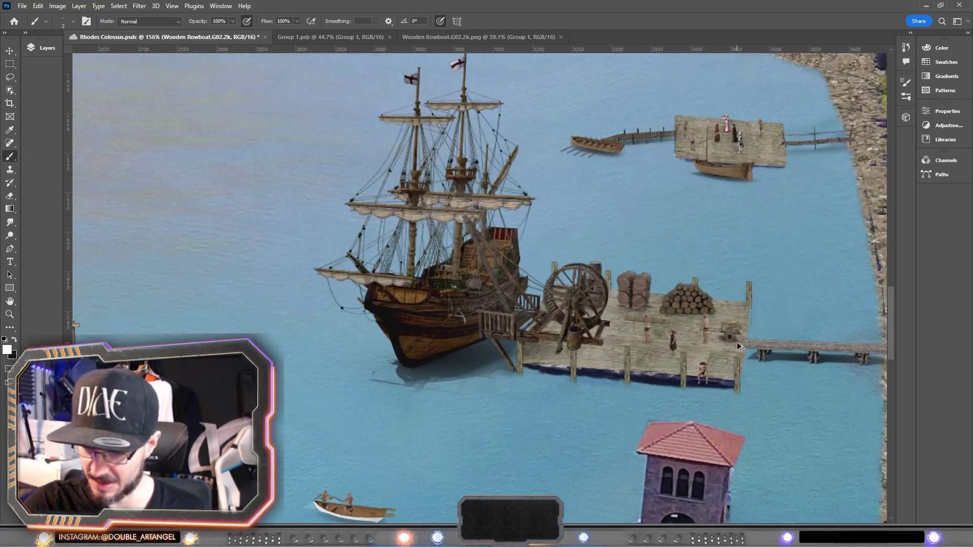
scroll(742, 342, "down", 4)
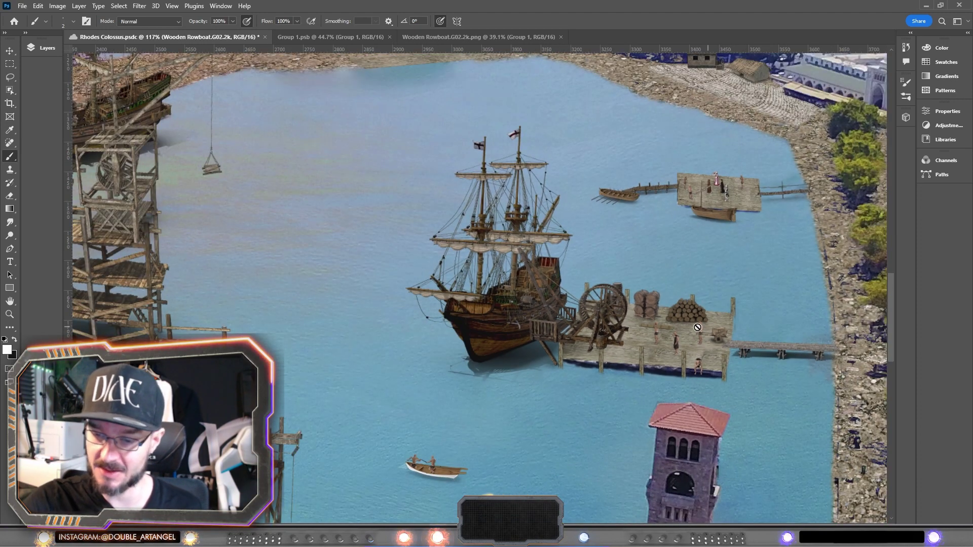
scroll(685, 328, "down", 4)
scroll(676, 347, "left", 2)
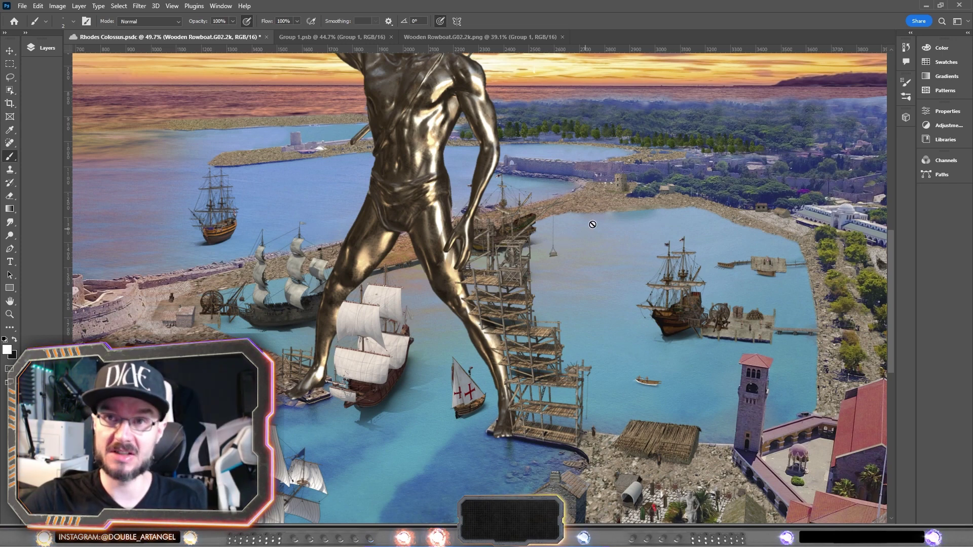
scroll(609, 241, "down", 2)
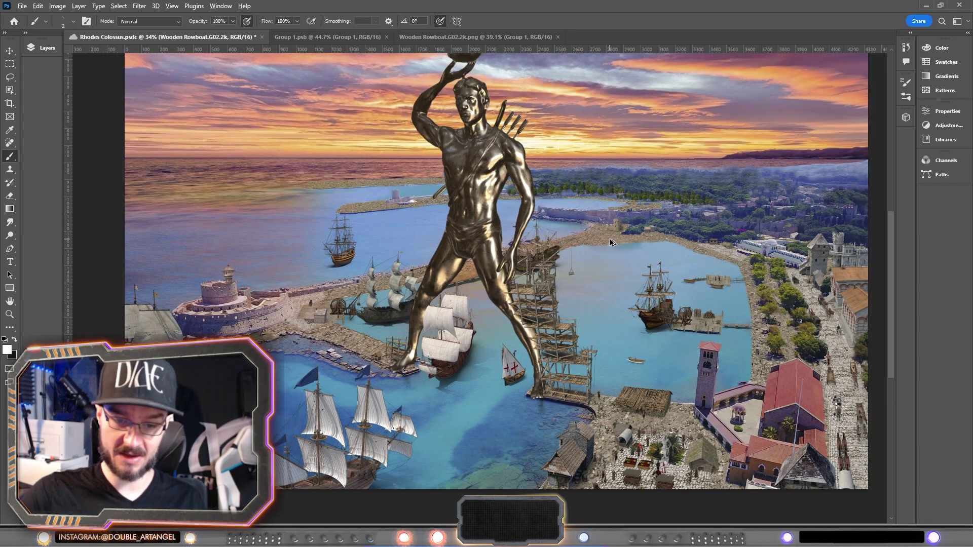
scroll(609, 242, "down", 1)
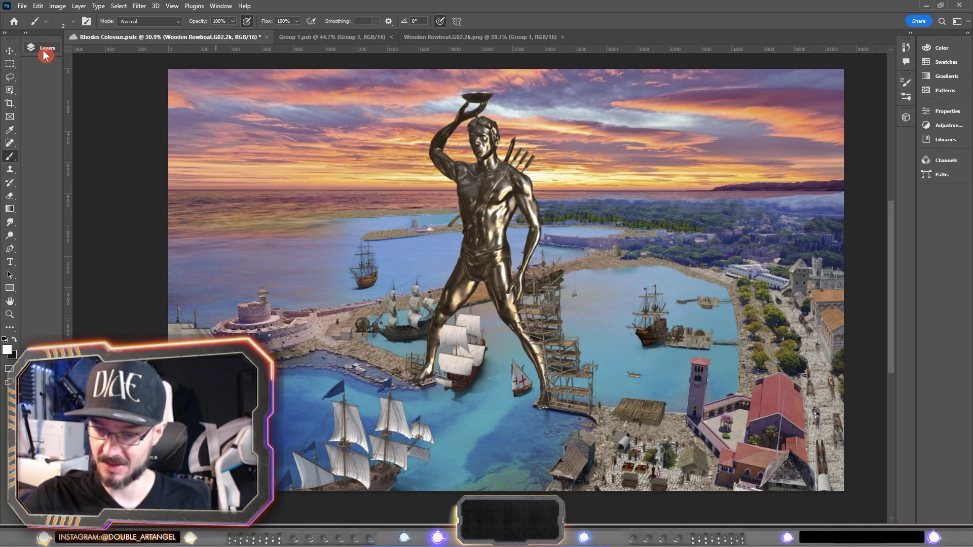
left_click(44, 53)
left_click_drag(229, 114, 245, 94)
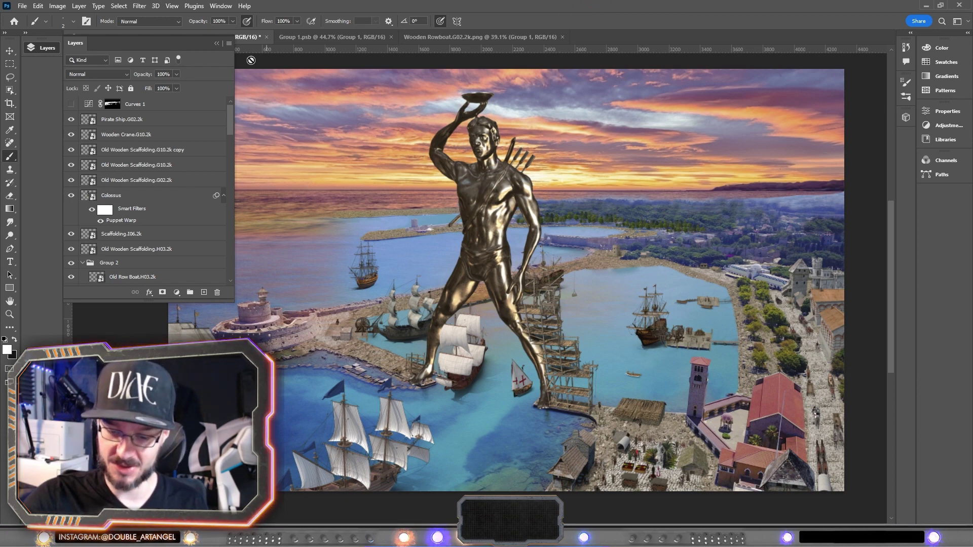
left_click(217, 44)
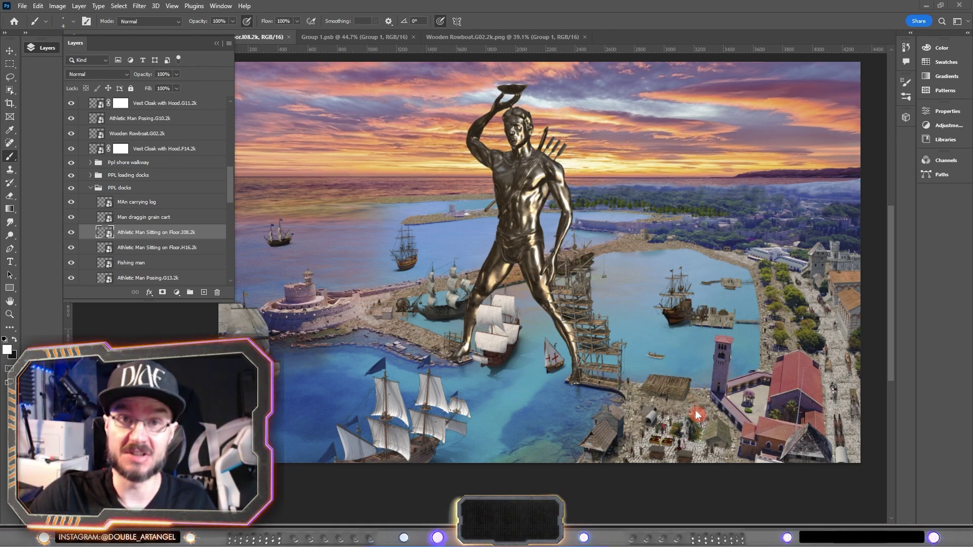
- Examine the people placed in the market square, along the shore and on the paved street beside the red-roofed buildings
scroll(691, 416, "up", 2)
scroll(690, 416, "up", 4)
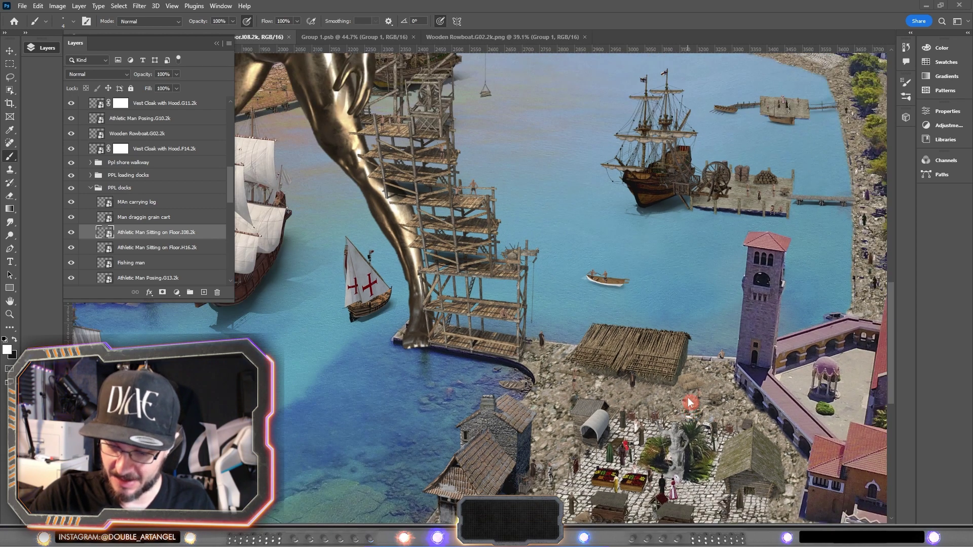
scroll(690, 402, "down", 3)
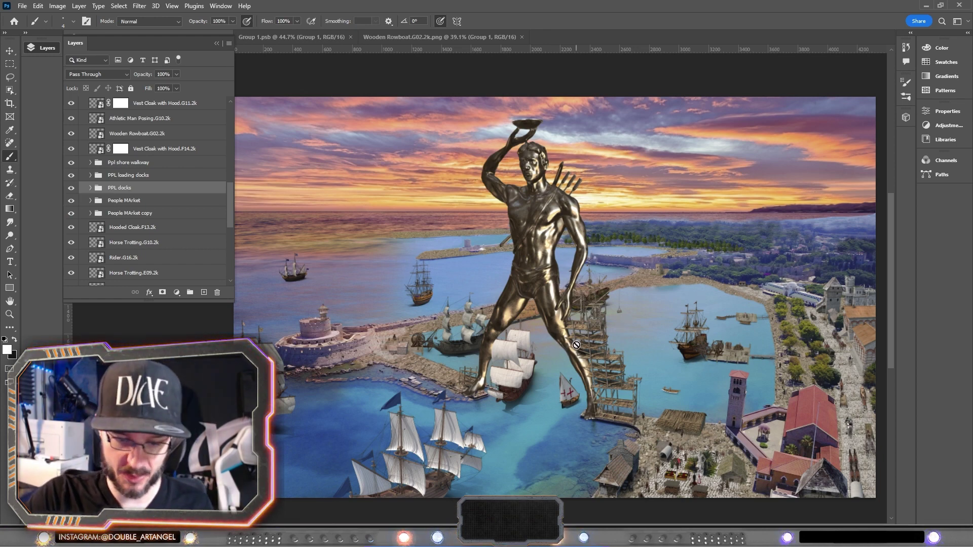
scroll(576, 345, "down", 1)
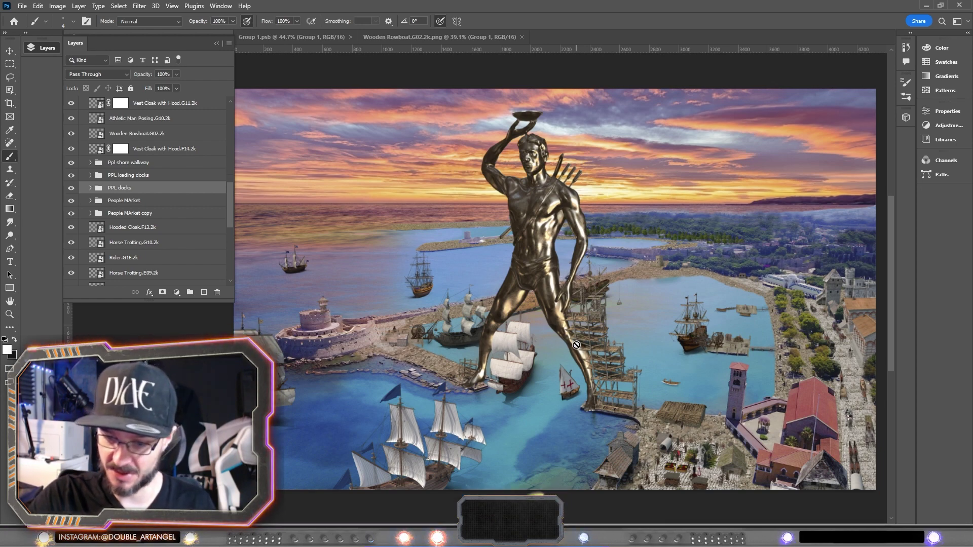
scroll(577, 346, "up", 2)
scroll(577, 345, "left", 1)
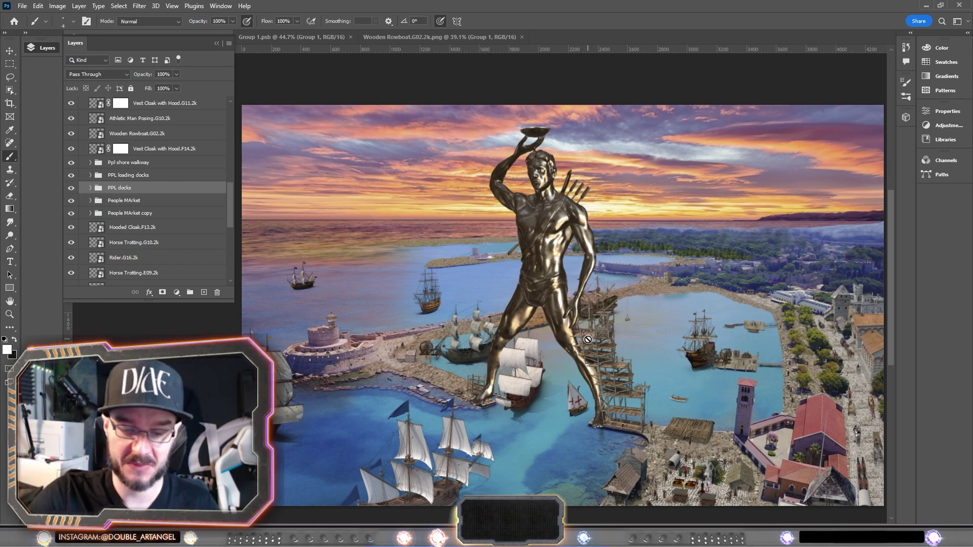
scroll(839, 344, "up", 2)
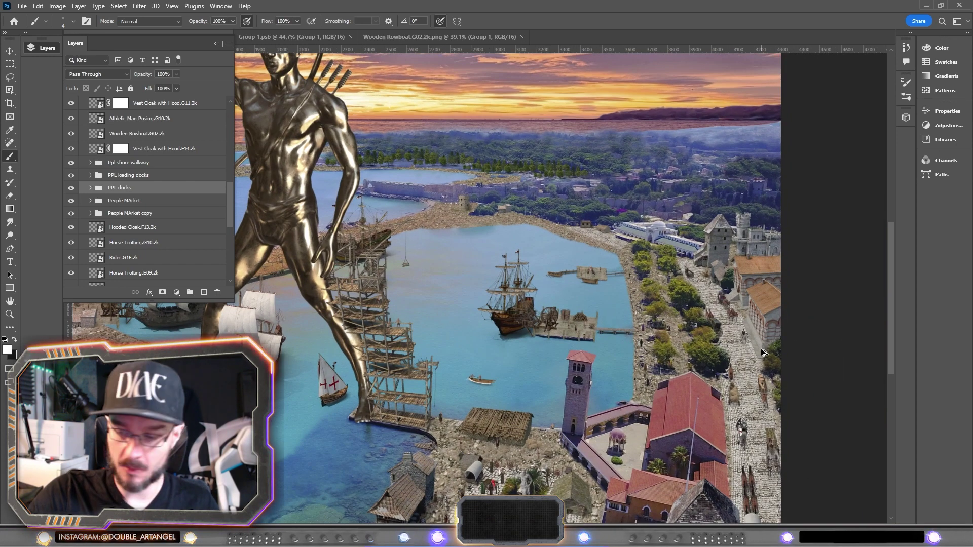
scroll(680, 358, "down", 2)
scroll(538, 426, "up", 2)
scroll(539, 426, "down", 1)
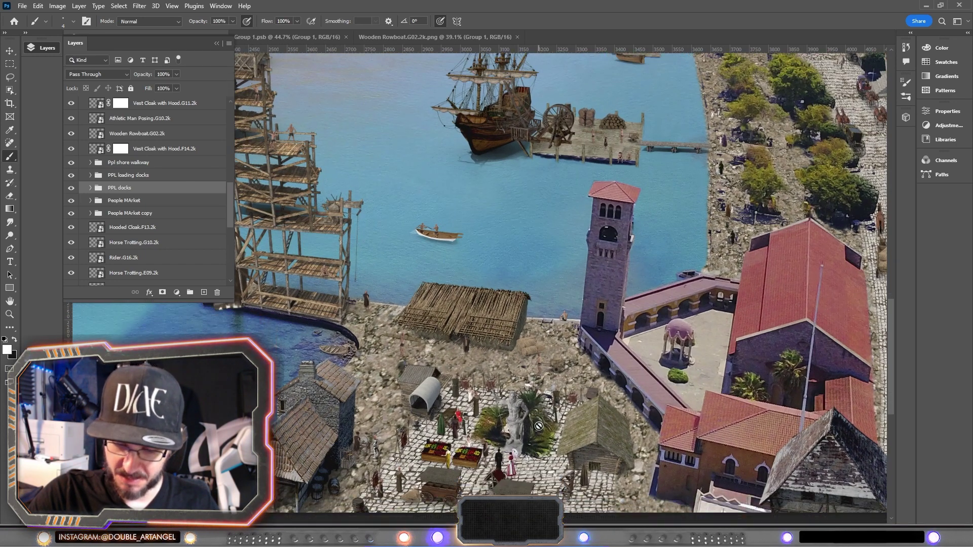
scroll(538, 426, "down", 4)
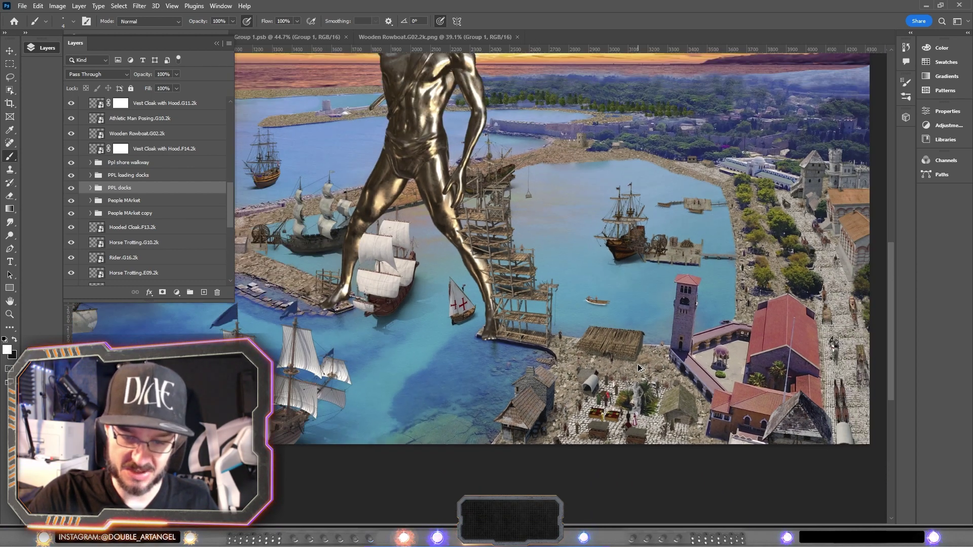
scroll(639, 368, "up", 3)
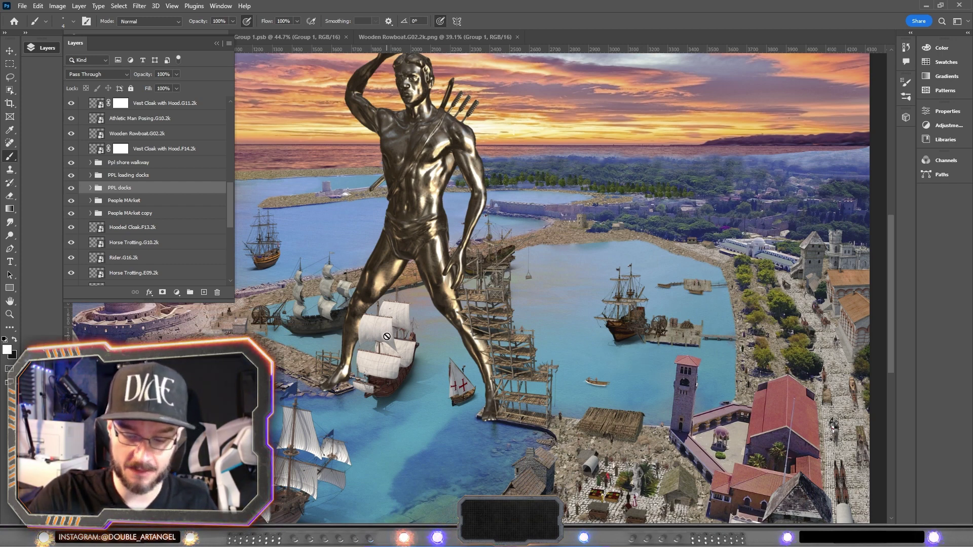
- Examine the stone pier by the fortress and the workers on the scaffolding beside the statue's leg within the whole scene
scroll(308, 358, "up", 5)
scroll(308, 358, "left", 3)
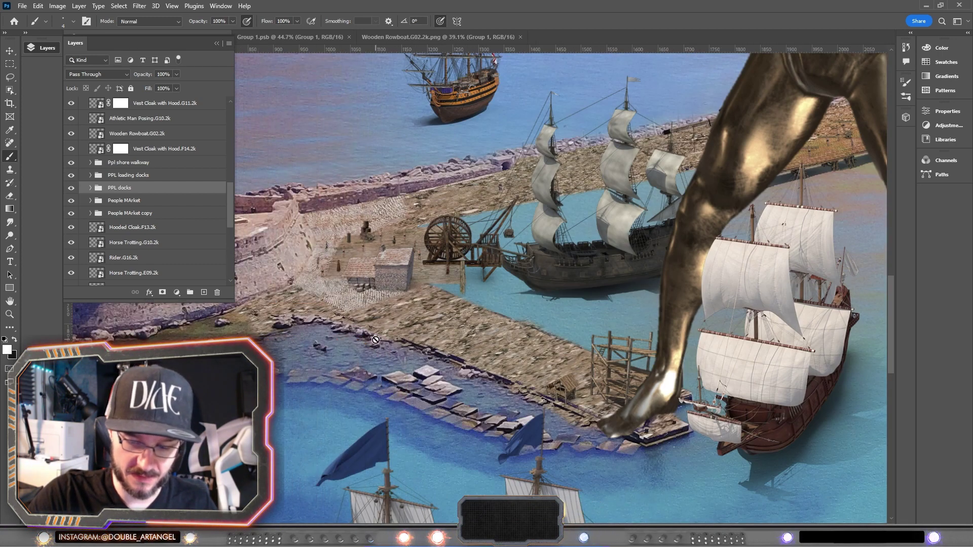
scroll(658, 367, "down", 6)
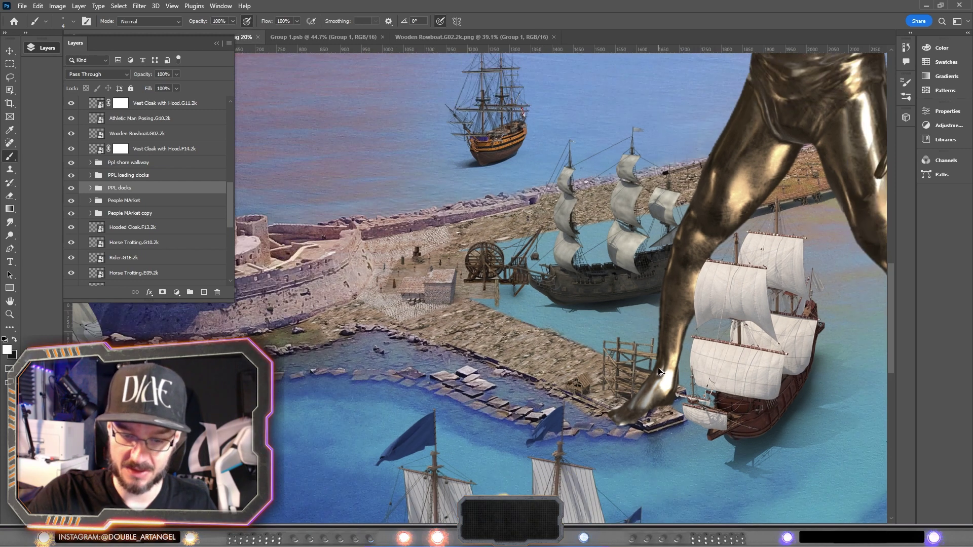
scroll(658, 367, "right", 5)
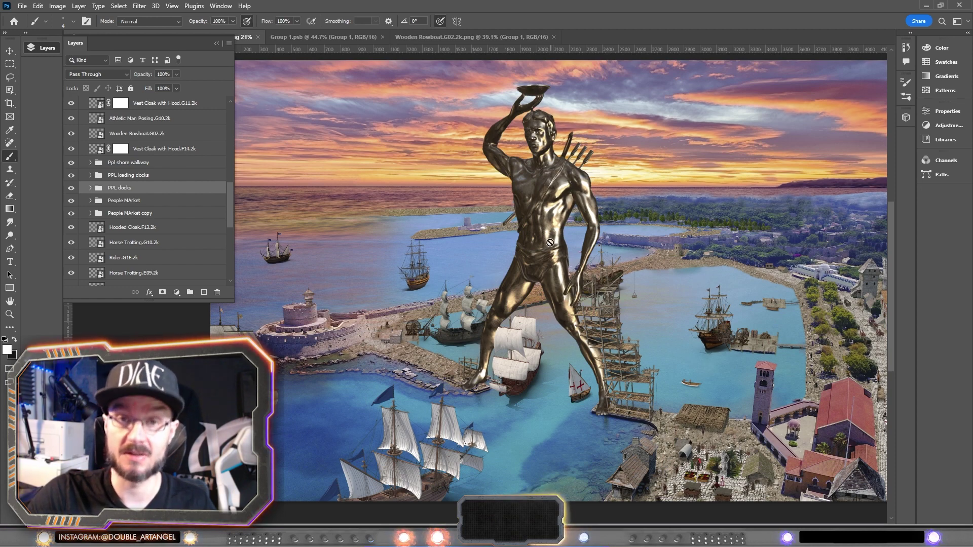
scroll(560, 218, "up", 1)
scroll(552, 252, "right", 1)
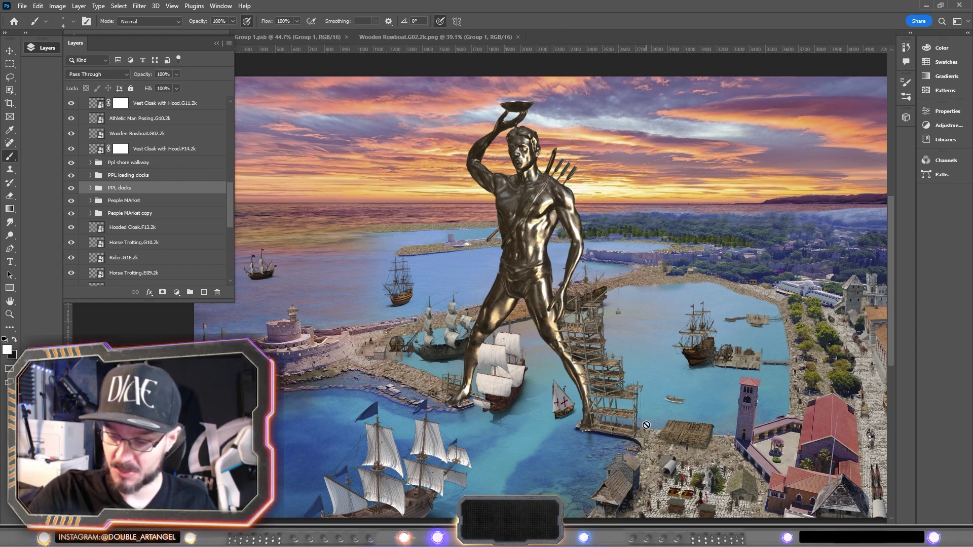
scroll(574, 330, "up", 5)
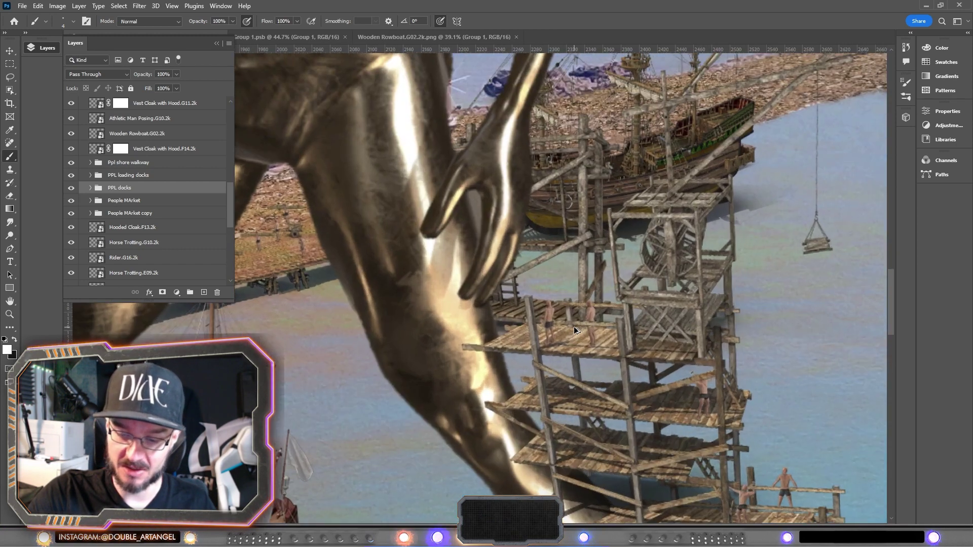
scroll(574, 330, "down", 1)
scroll(555, 300, "down", 2)
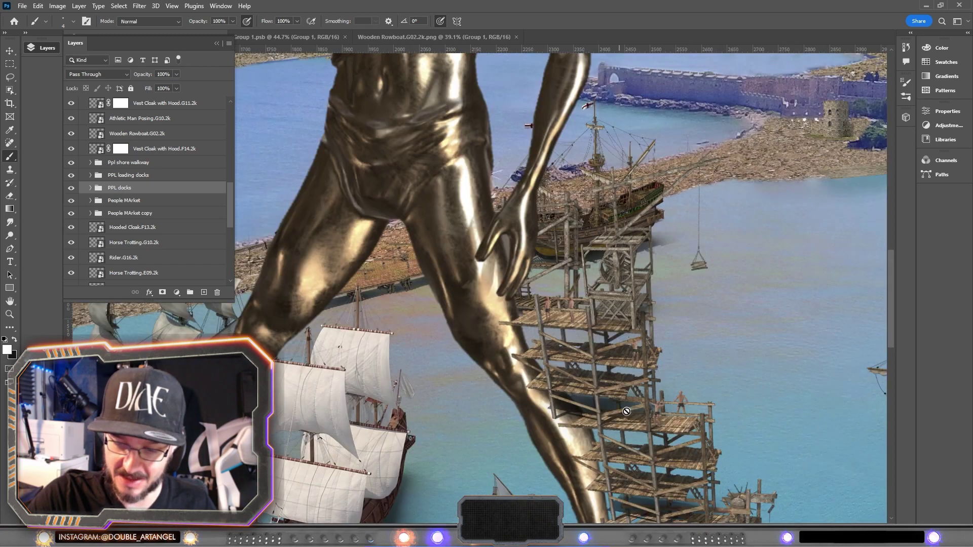
scroll(529, 251, "down", 3)
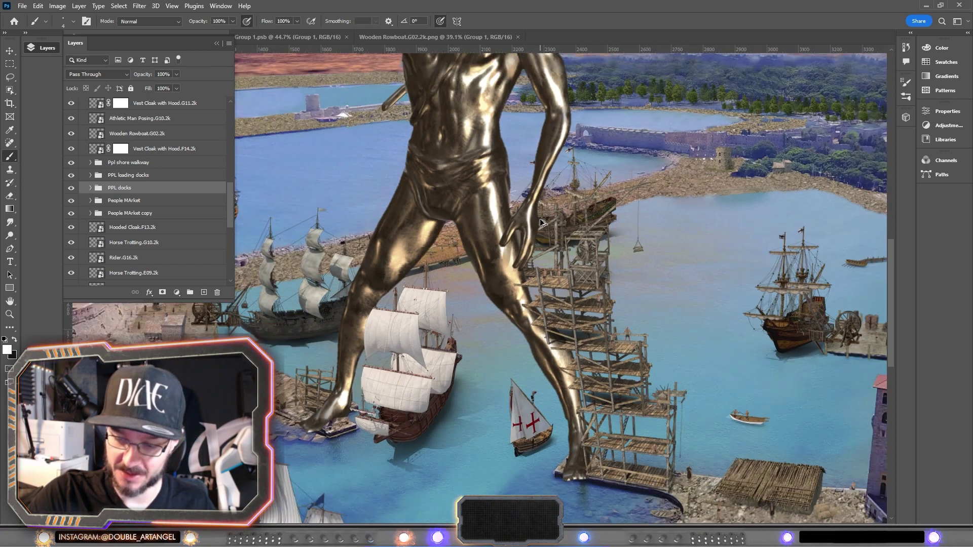
scroll(544, 265, "down", 2)
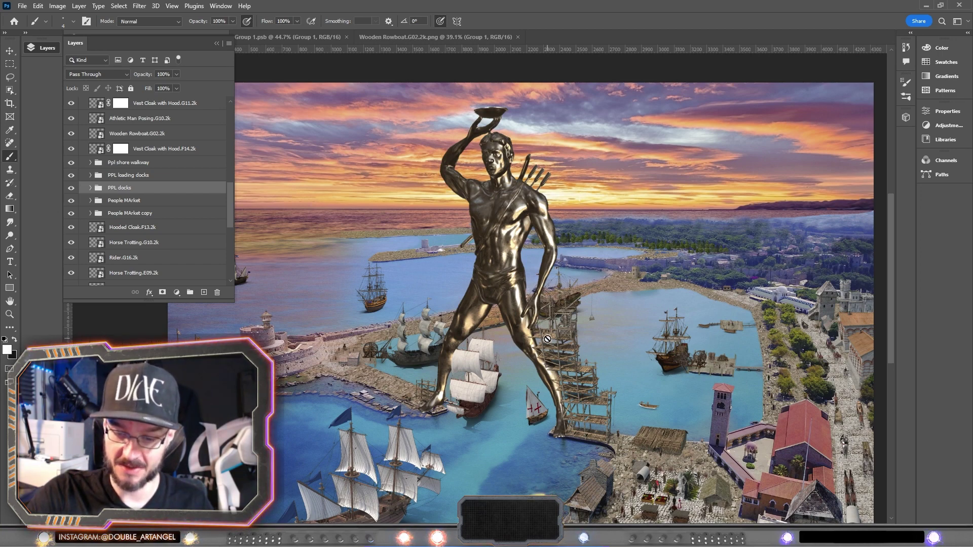
scroll(548, 338, "down", 1)
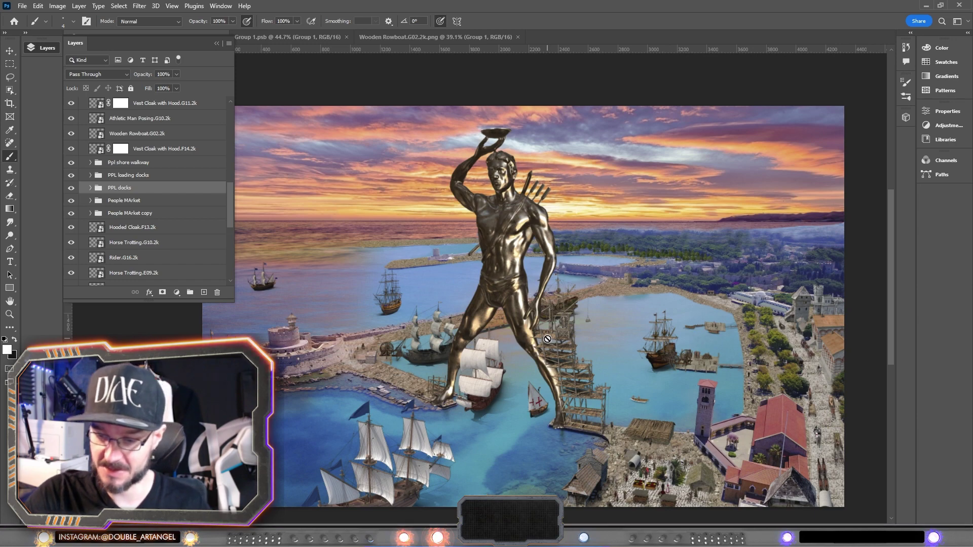
- Examine the Ppl shore walkway, PPL loading docks and PPL docks groups against the harbor, statue and ships
scroll(629, 322, "up", 2)
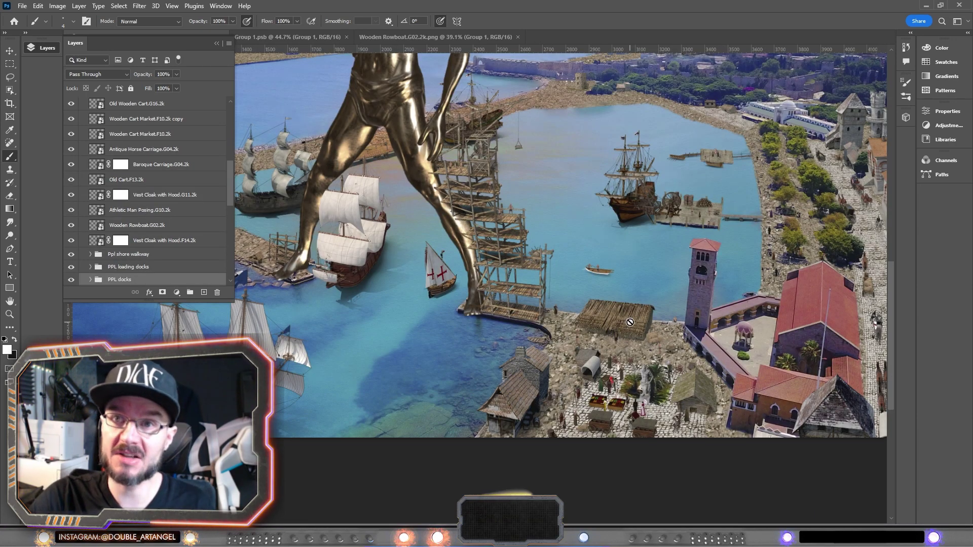
scroll(628, 323, "down", 2)
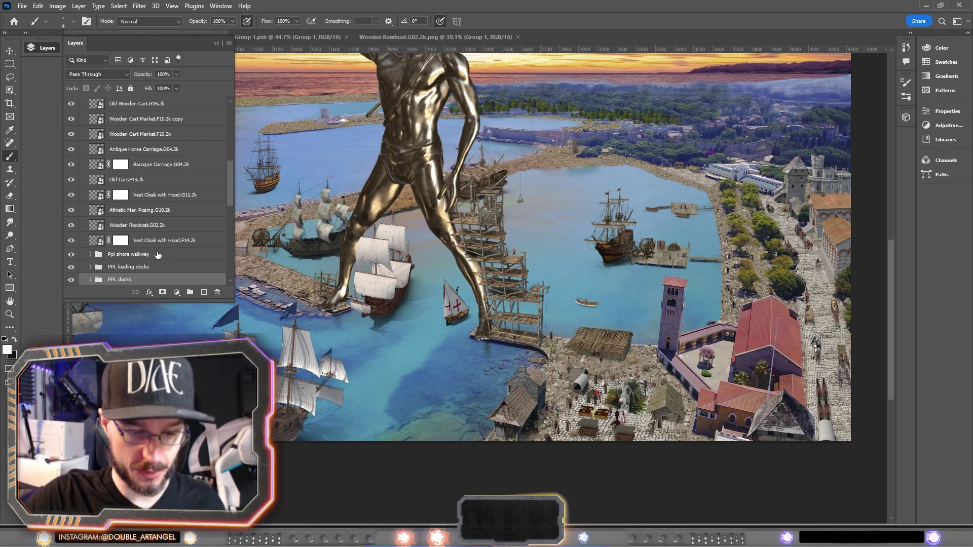
left_click(182, 254)
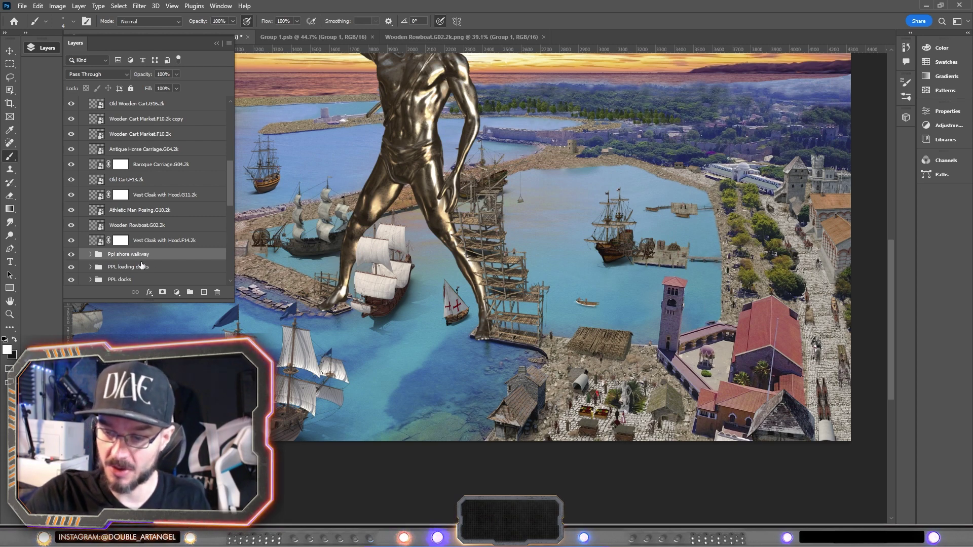
left_click(166, 270)
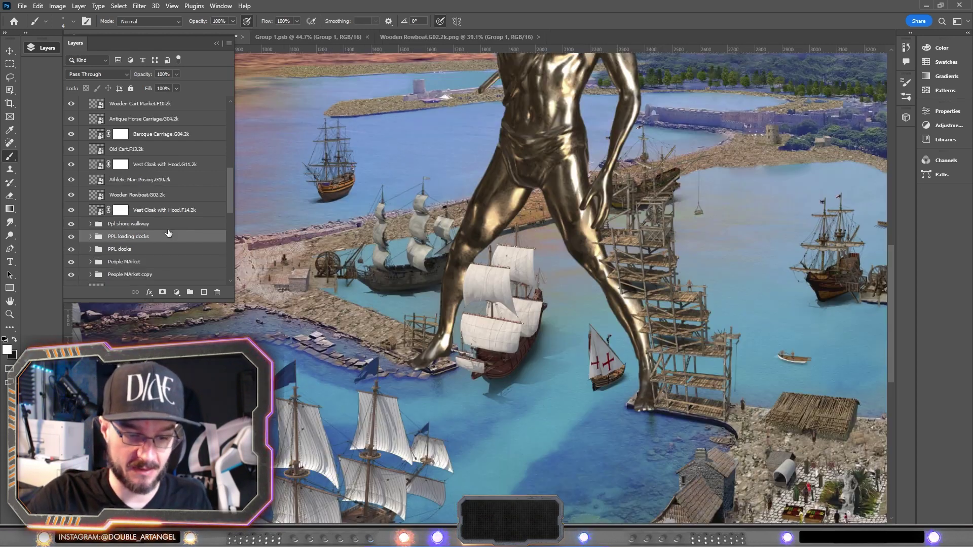
scroll(169, 235, "down", 1)
left_click(147, 238)
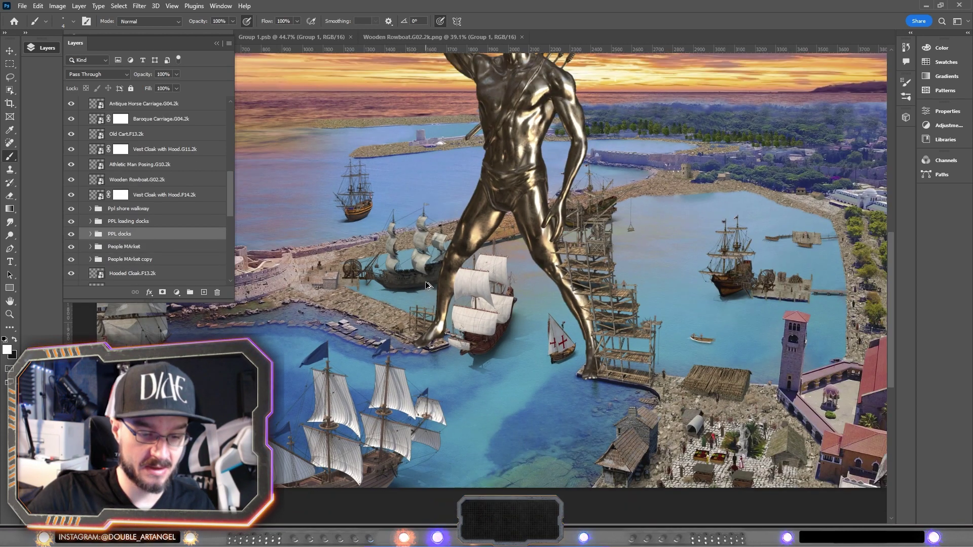
left_click_drag(633, 251, 600, 252)
scroll(600, 256, "right", 3)
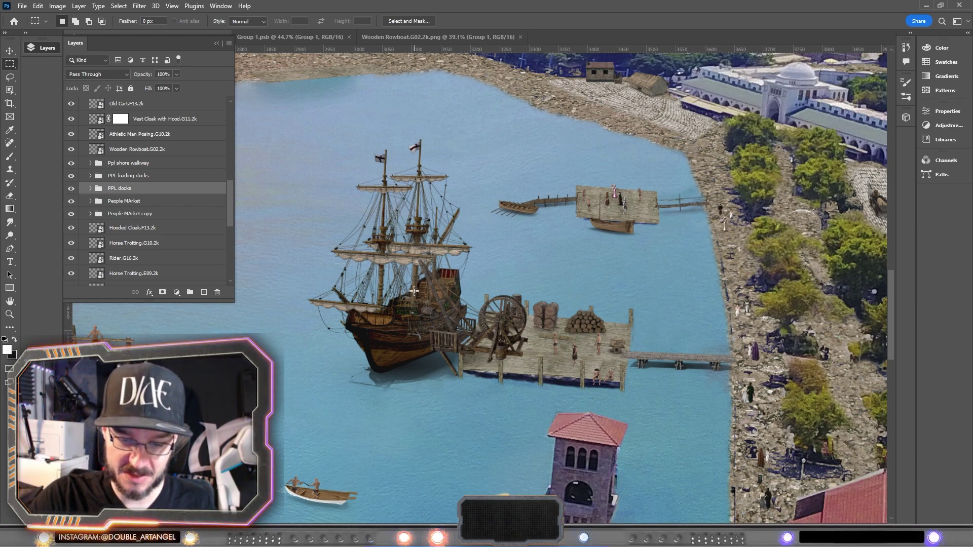
- Combine the People MArket copy group into People MArket and check the market crowd by toggling the group's visibility
scroll(415, 292, "down", 4)
scroll(481, 355, "down", 3)
scroll(497, 406, "up", 2)
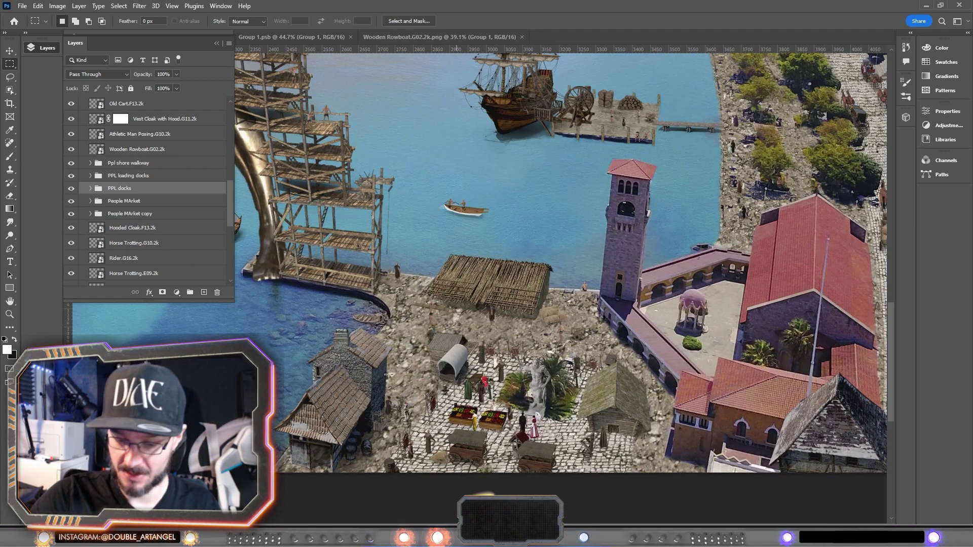
left_click(72, 202)
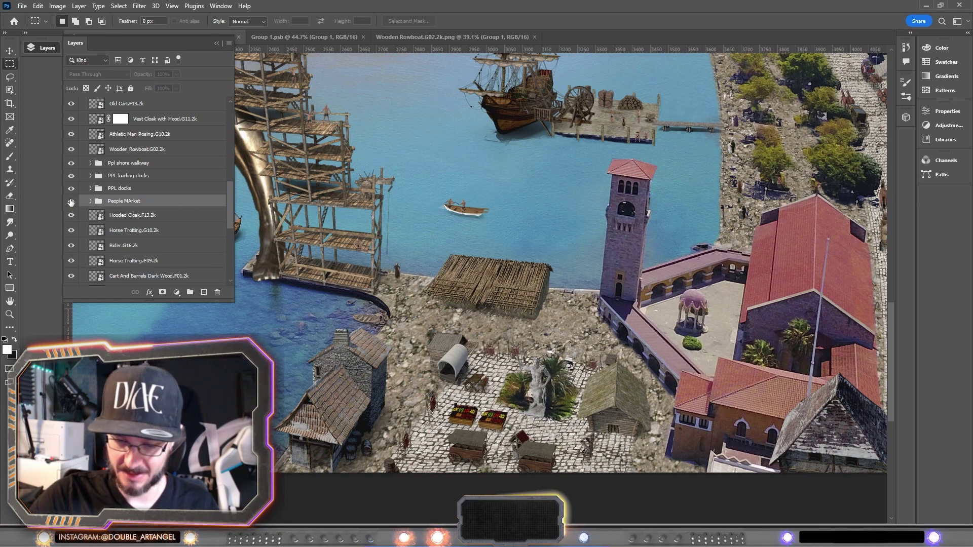
left_click(71, 202)
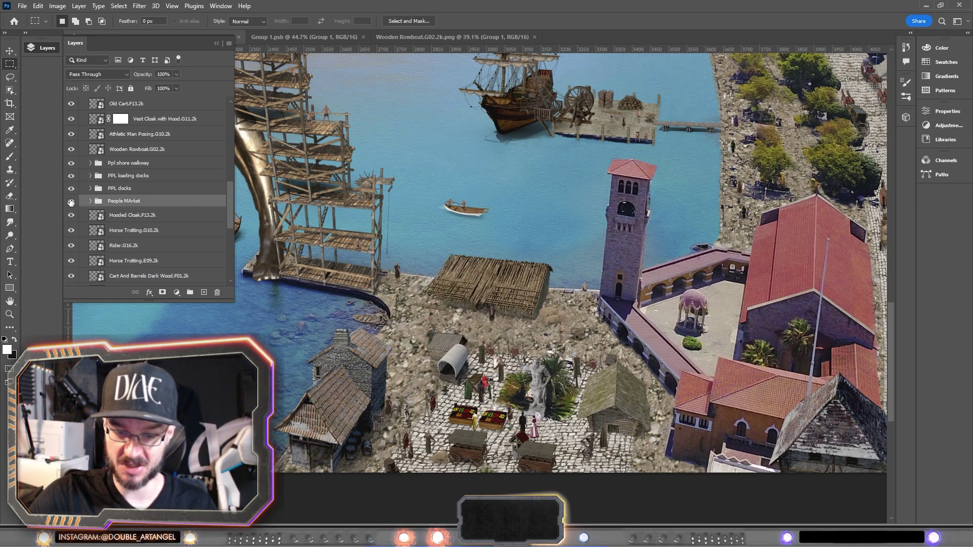
- Collapse Group 2 and Group 3 to tidy the layer stack
key("ctrl+0")
scroll(76, 167, "up", 8)
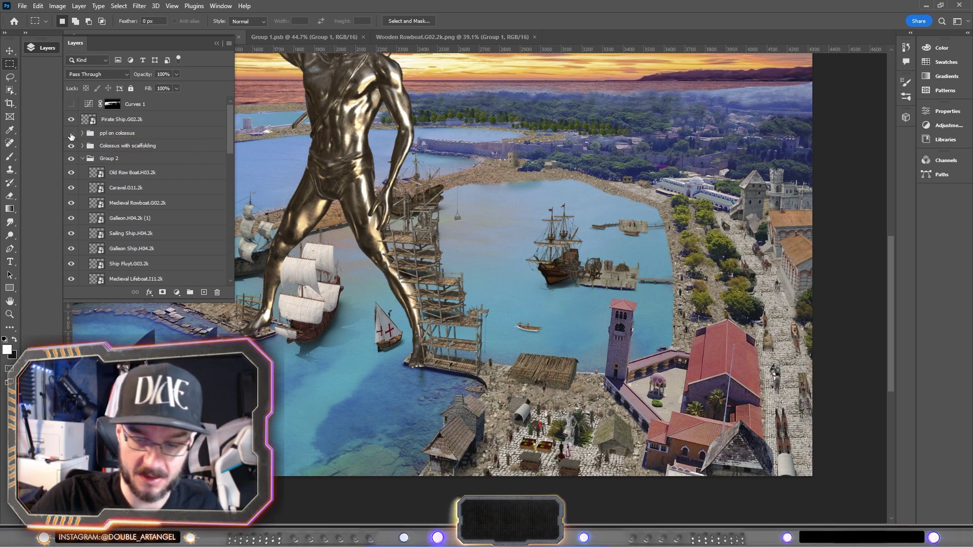
scroll(499, 226, "down", 2)
scroll(500, 225, "up", 1)
scroll(501, 222, "left", 2)
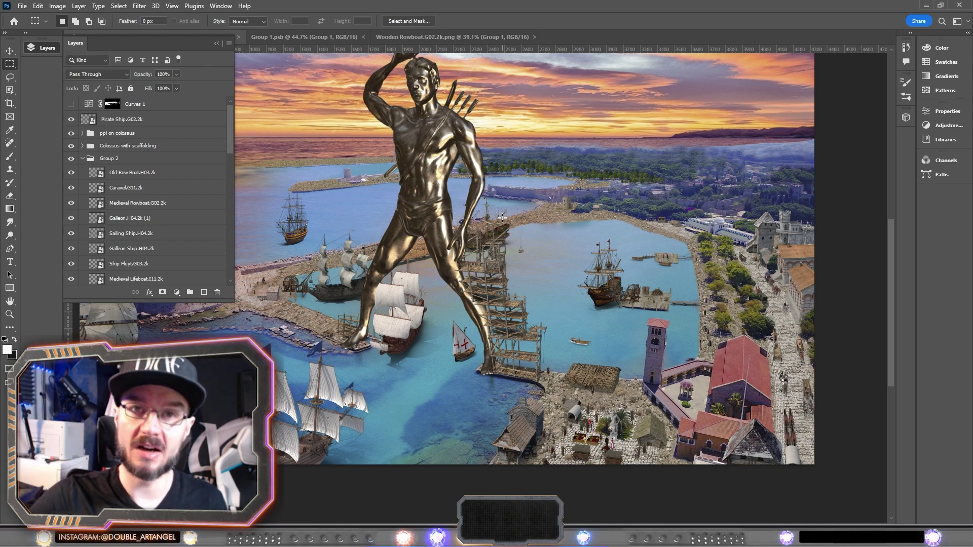
scroll(502, 218, "up", 1)
scroll(503, 218, "left", 1)
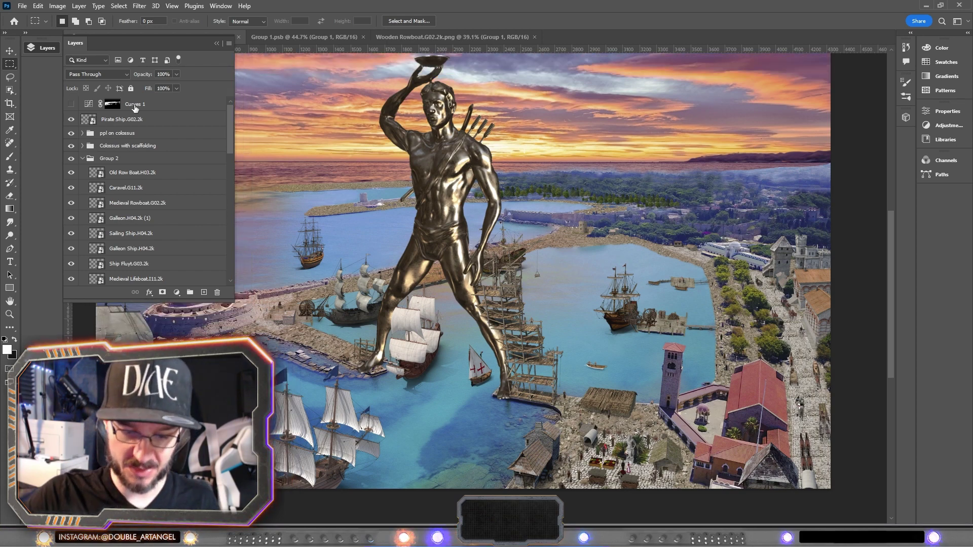
left_click(83, 158)
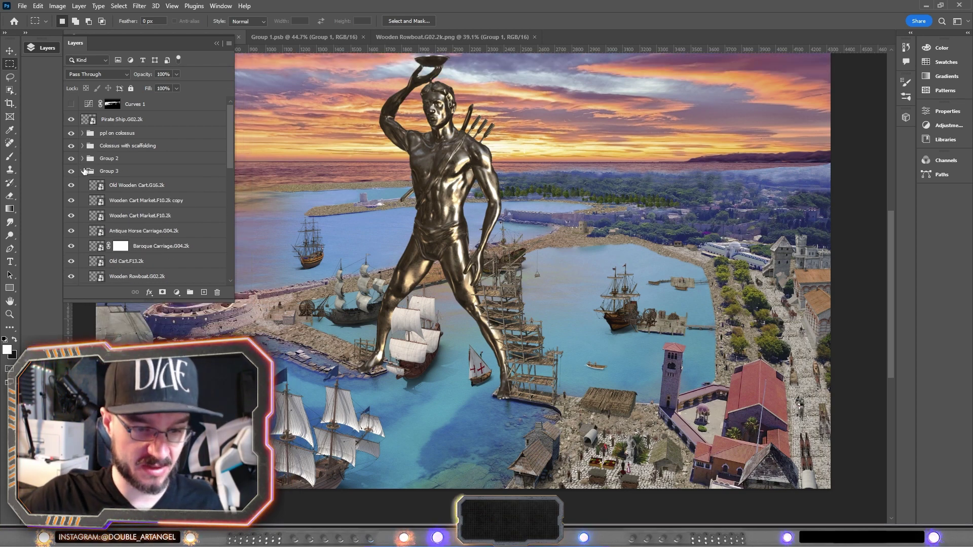
left_click(84, 172)
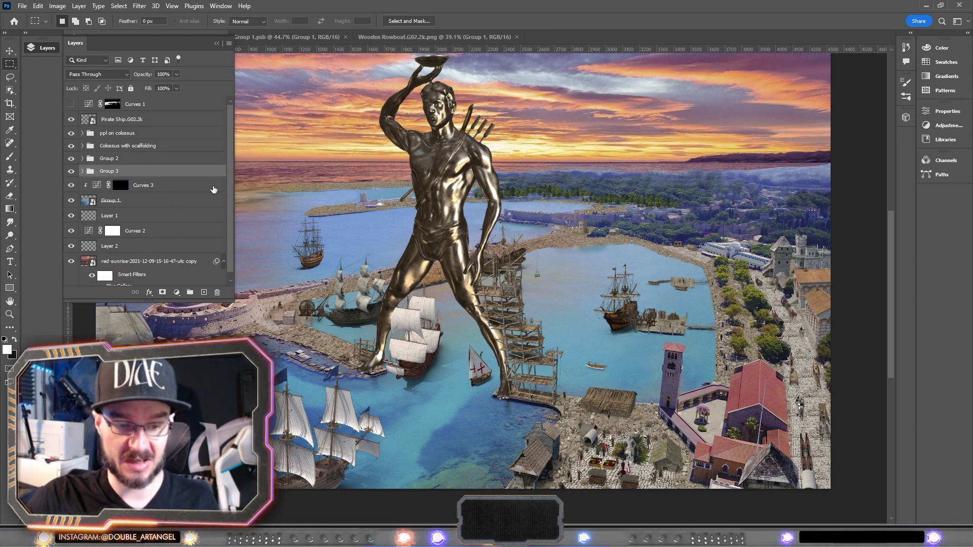
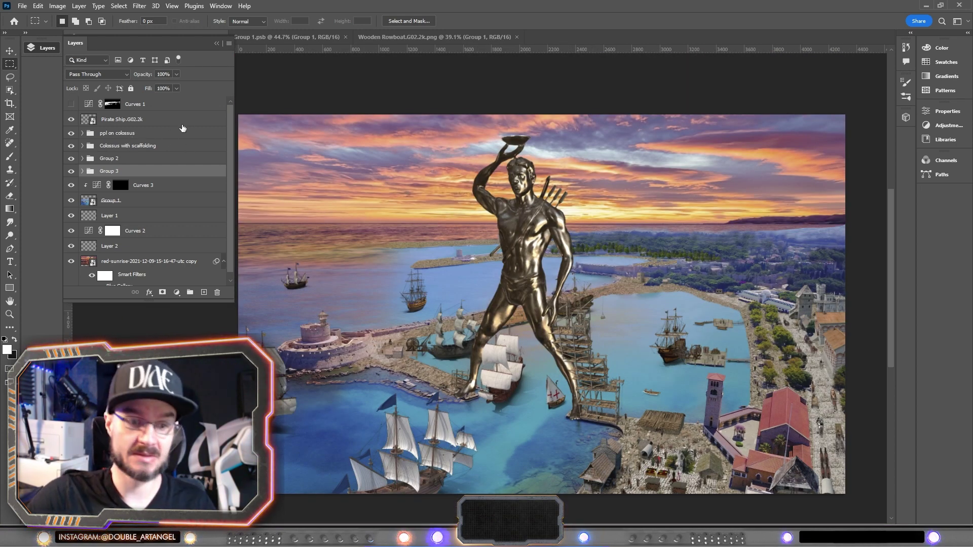
- Add a Soft Light linear gradient fill above the Pirate Ship.G02.2k layer, with an angle of -91.86° and 63% scale
left_click(183, 128)
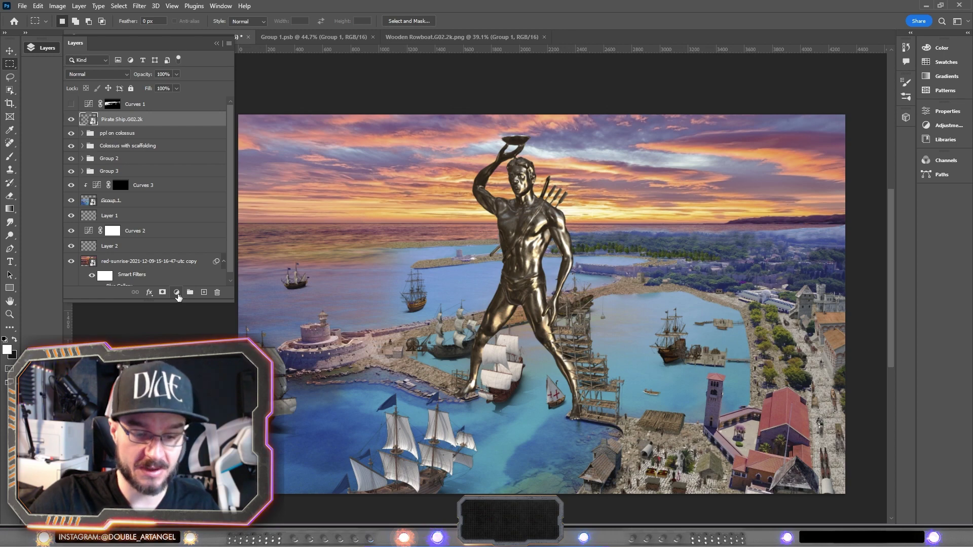
left_click(178, 295)
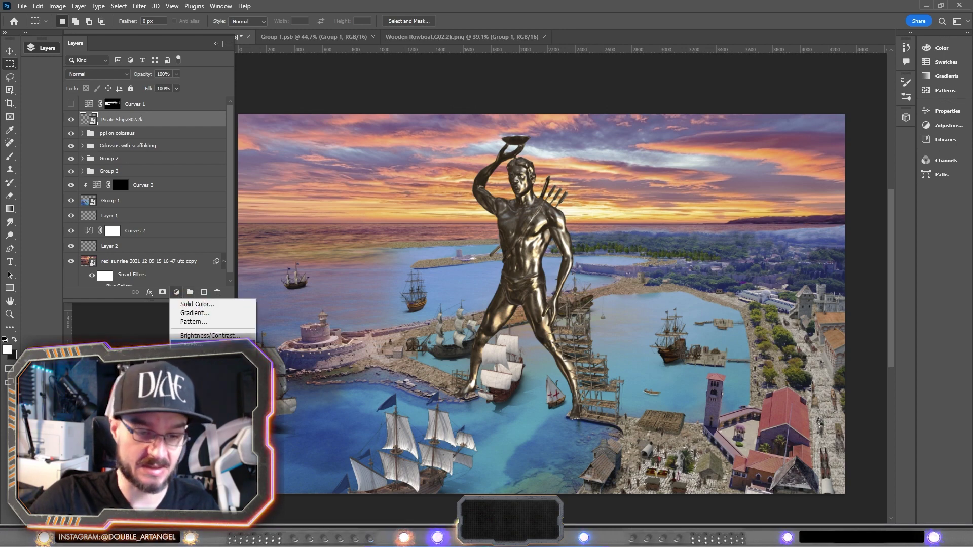
left_click(195, 312)
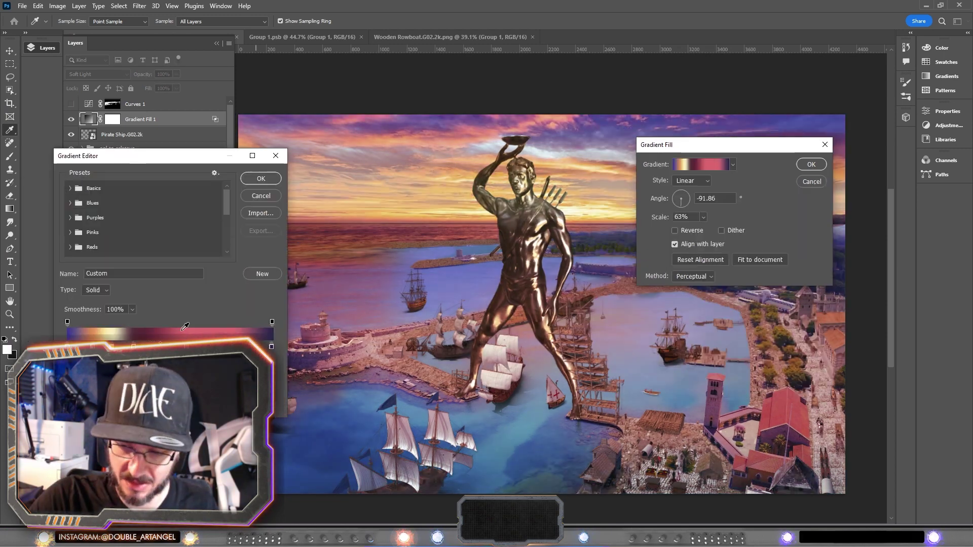
key("Return")
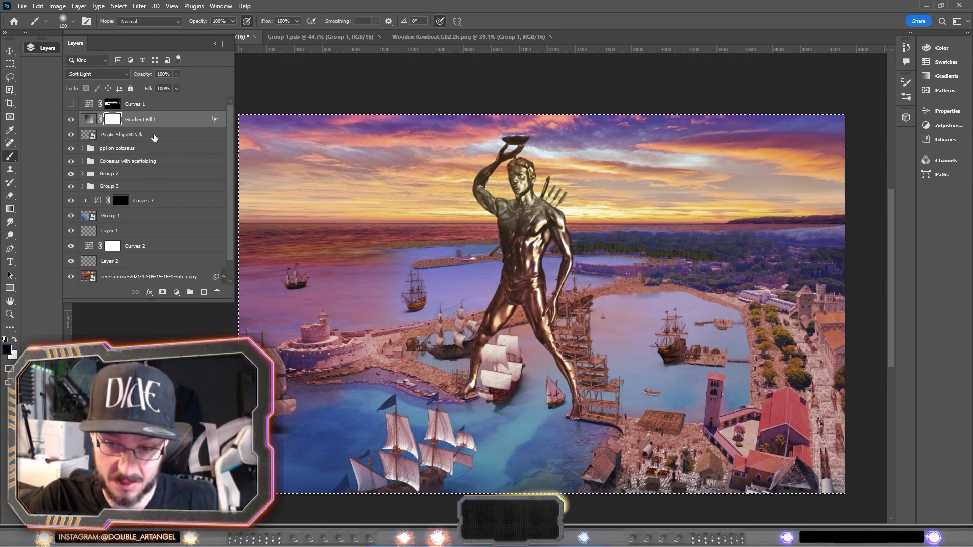
- Hide and lock the gradient fill layer
left_click(192, 163)
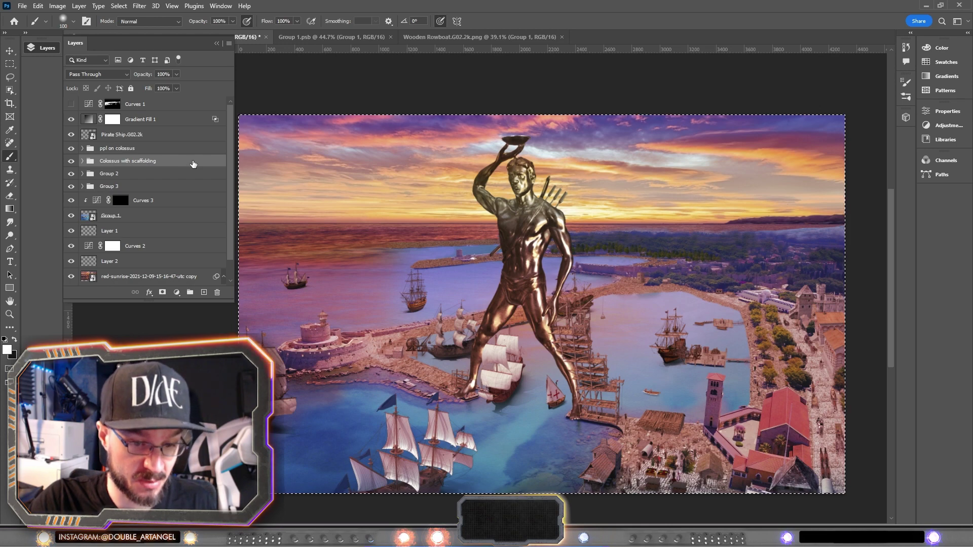
left_click(71, 119)
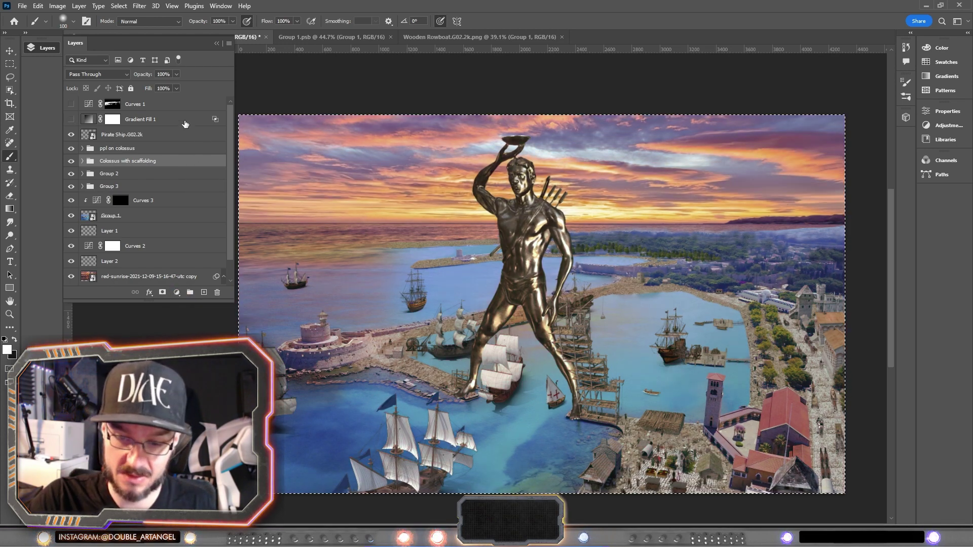
left_click(185, 124)
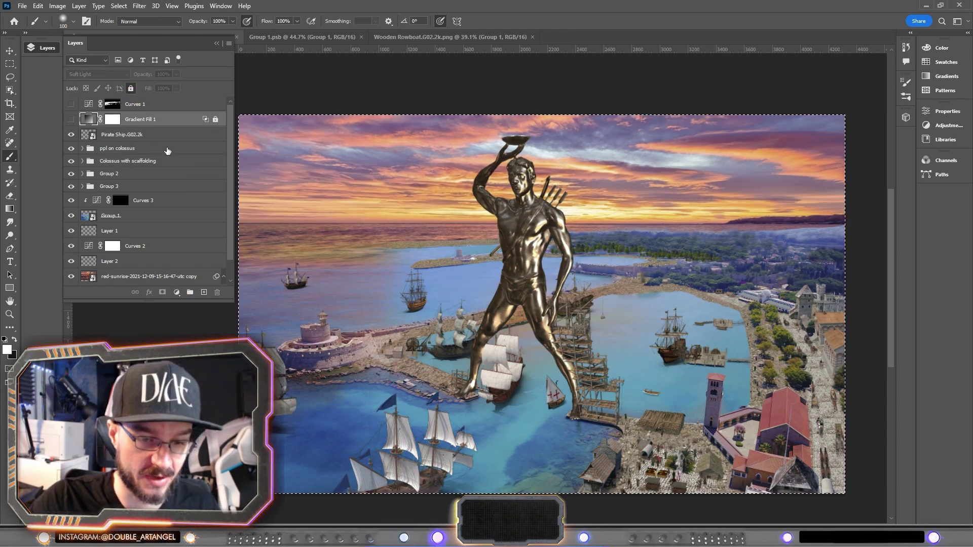
- Add a darkening Curves adjustment above the Colossus with scaffolding group and clip it to that group
left_click(167, 150)
left_click(181, 162)
key("ctrl+m")
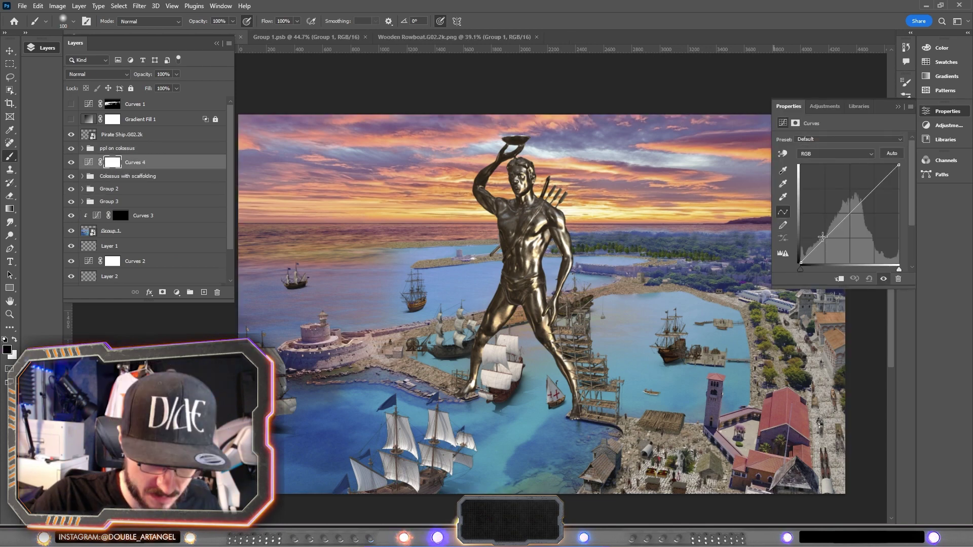
left_click_drag(822, 237, 829, 245)
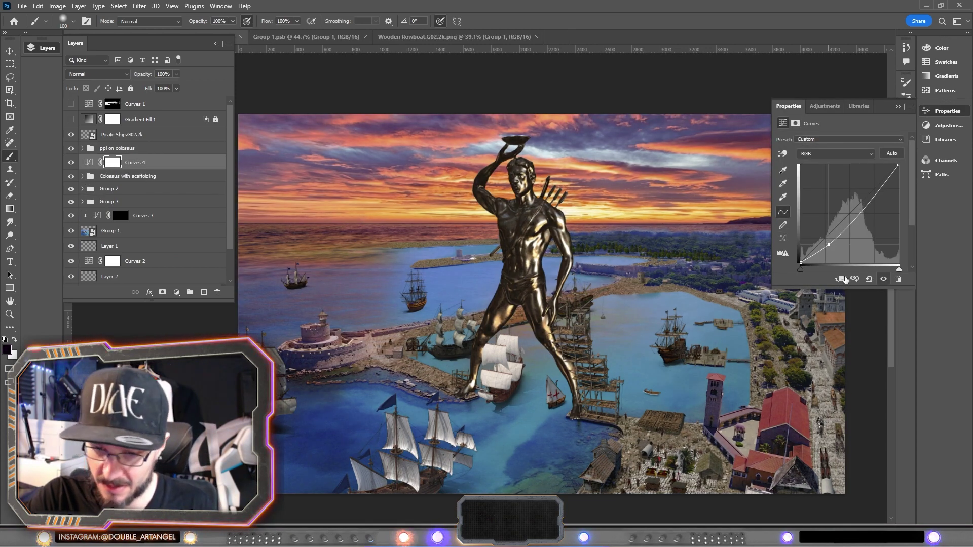
left_click(842, 279)
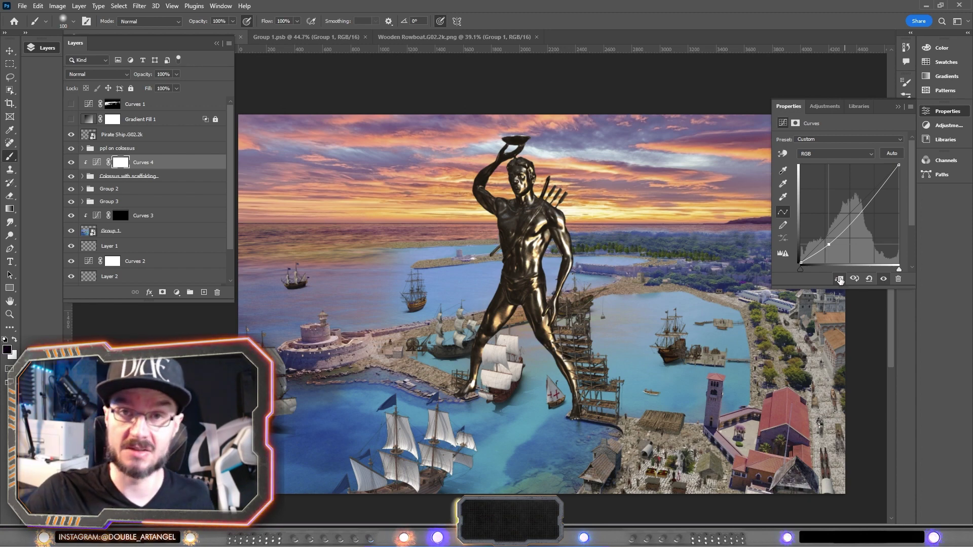
- Refine the statue's clipped curve by adding a highlight point and readjusting the shadow point
left_click_drag(873, 200, 865, 193)
left_click_drag(829, 244, 825, 237)
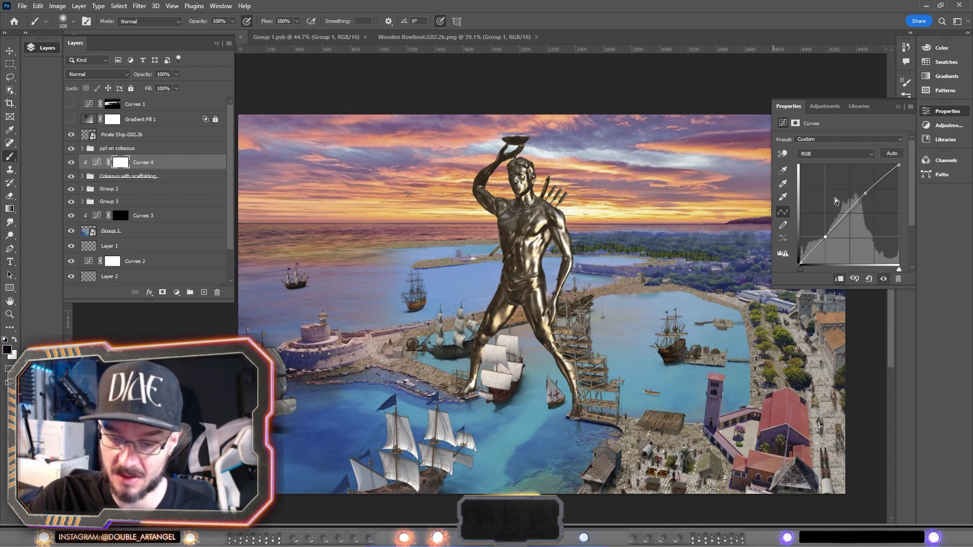
left_click(868, 157)
left_click_drag(865, 193, 866, 195)
left_click_drag(826, 237, 827, 241)
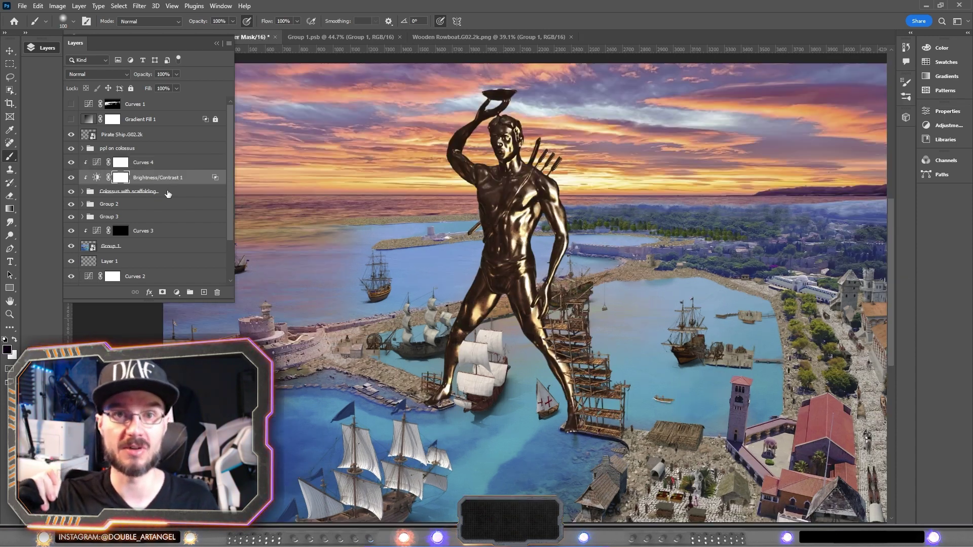
- Add a clipped Exposure adjustment directly above Colossus with scaffolding and adjust its exposure, gamma and offset to brighten the statue strongly
left_click(168, 192)
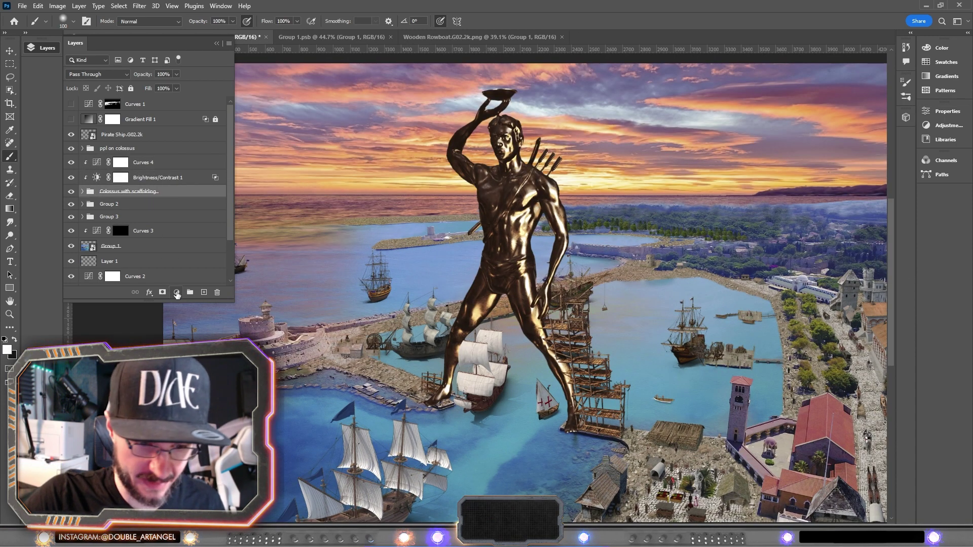
left_click(177, 293)
left_click(197, 376)
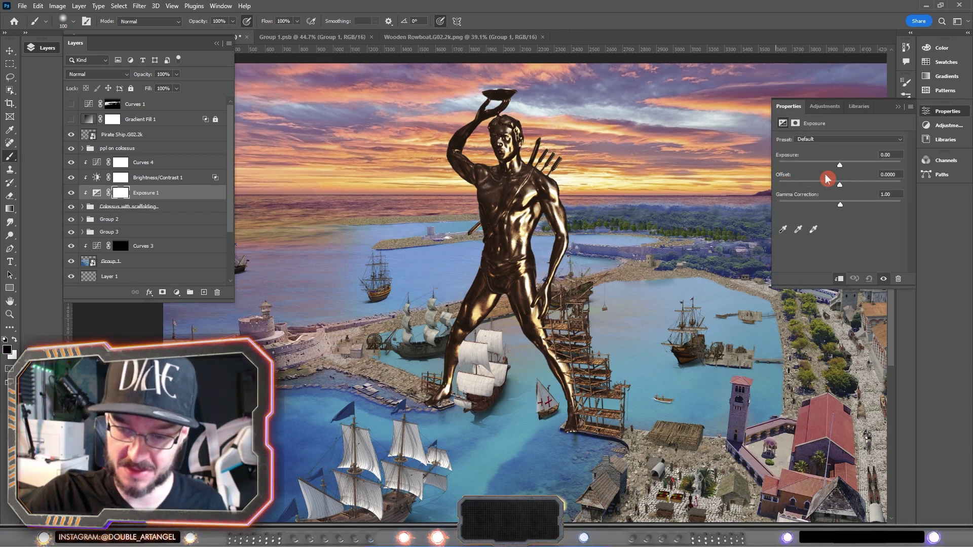
left_click_drag(841, 164, 869, 163)
left_click_drag(840, 203, 846, 201)
left_click_drag(840, 186, 855, 188)
- Invert the Exposure layer's mask to black and paint the brightening back onto the statue with a small white brush
left_click(124, 197)
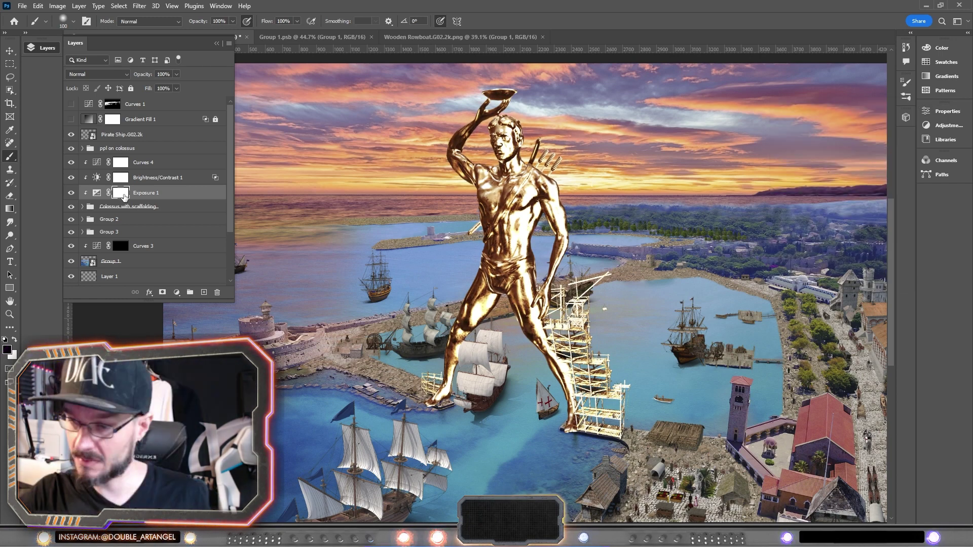
key("ctrl+i")
key("bracketleft")
key("bracketleft")
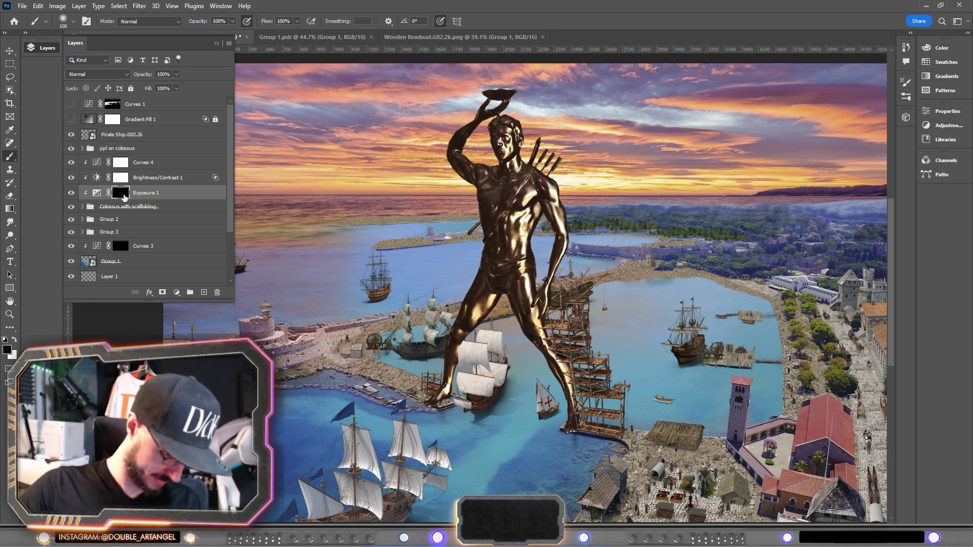
key("bracketleft")
key("bracketleft")
key("bracketleft")
key("bracketleft")
key("bracketleft")
key("x")
left_click(467, 152)
scroll(494, 233, "up", 2)
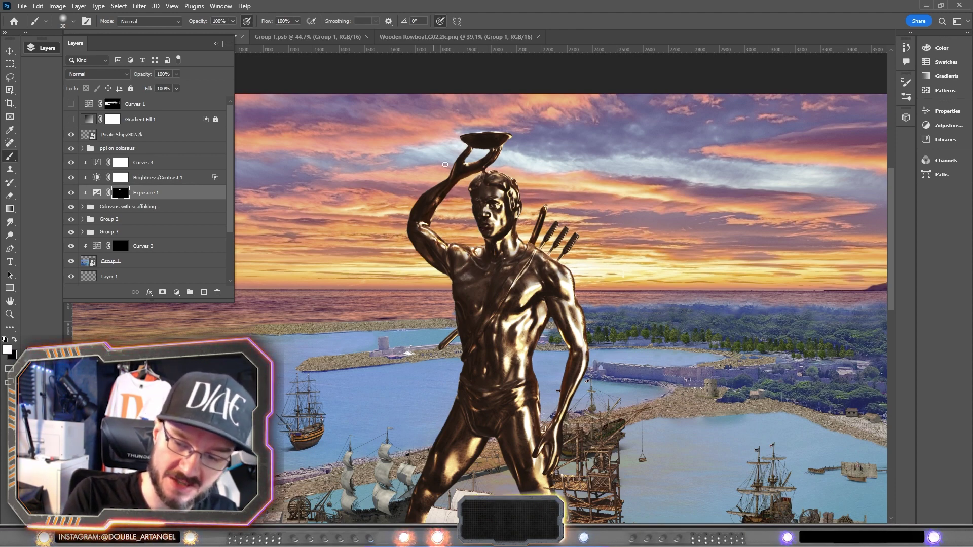
- Add a clipped Hue/Saturation adjustment directly above the Colossus with scaffolding group and expand the group's layers
left_click(176, 292)
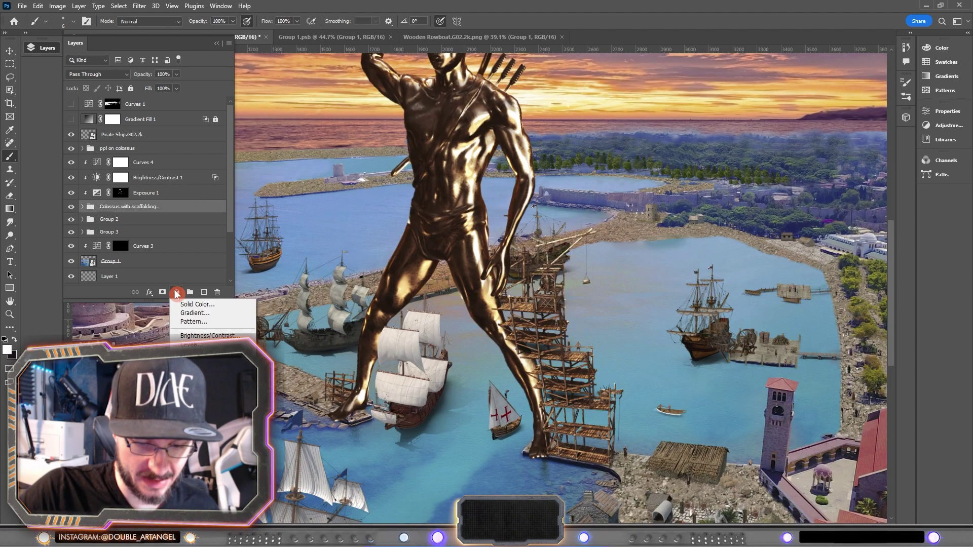
left_click(203, 384)
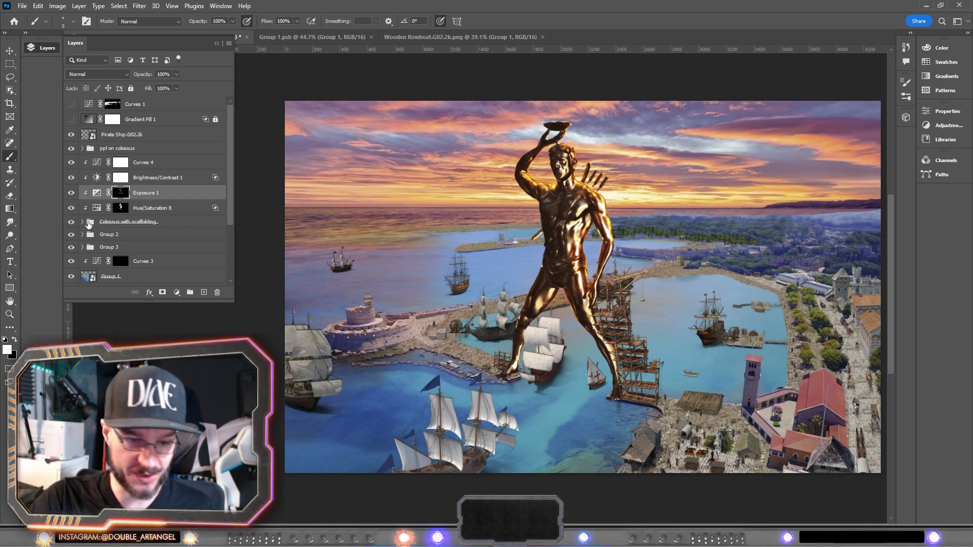
left_click(82, 222)
scroll(158, 217, "down", 1)
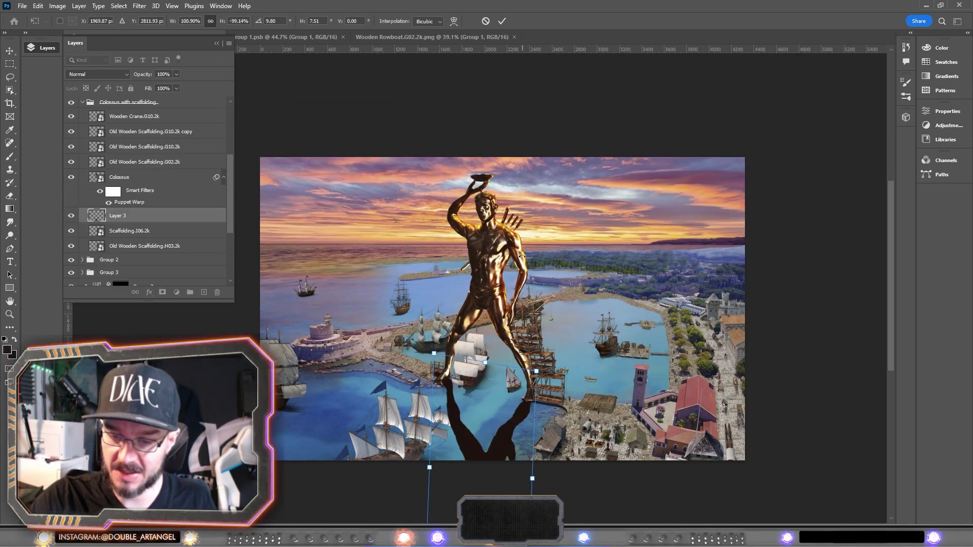
- Skew the lower edge of the statue's flipped black silhouette sideways so it falls across the water as a cast shadow
scroll(611, 473, "down", 5)
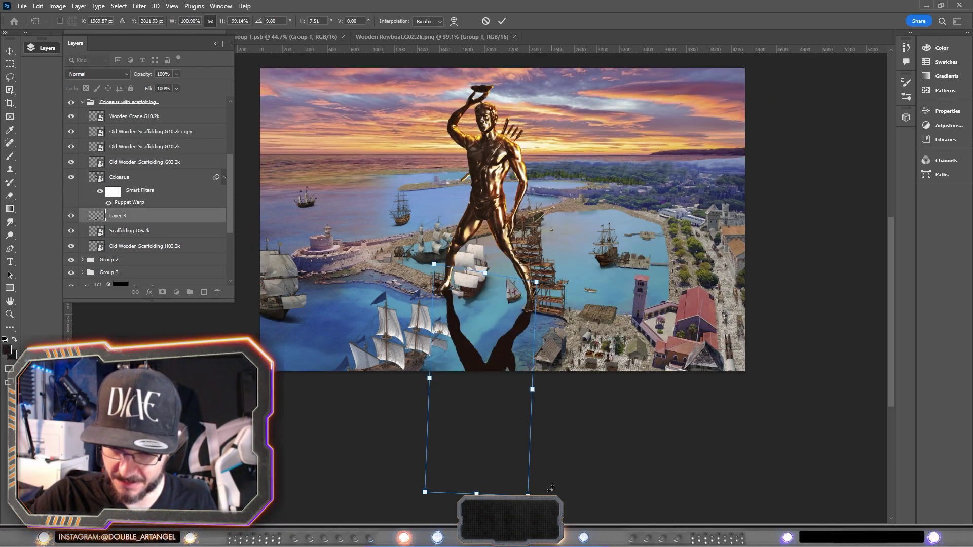
left_click_drag(529, 494, 683, 496)
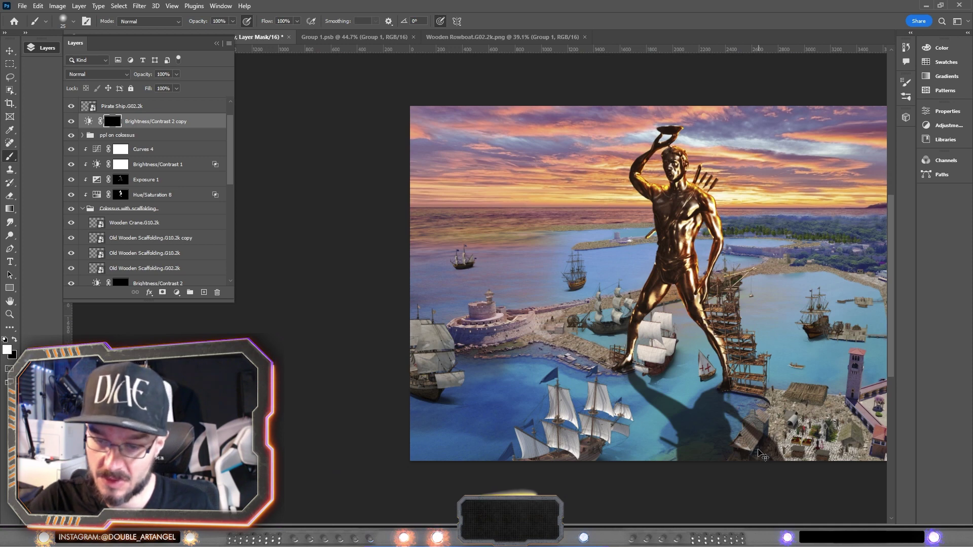
scroll(761, 452, "right", 5)
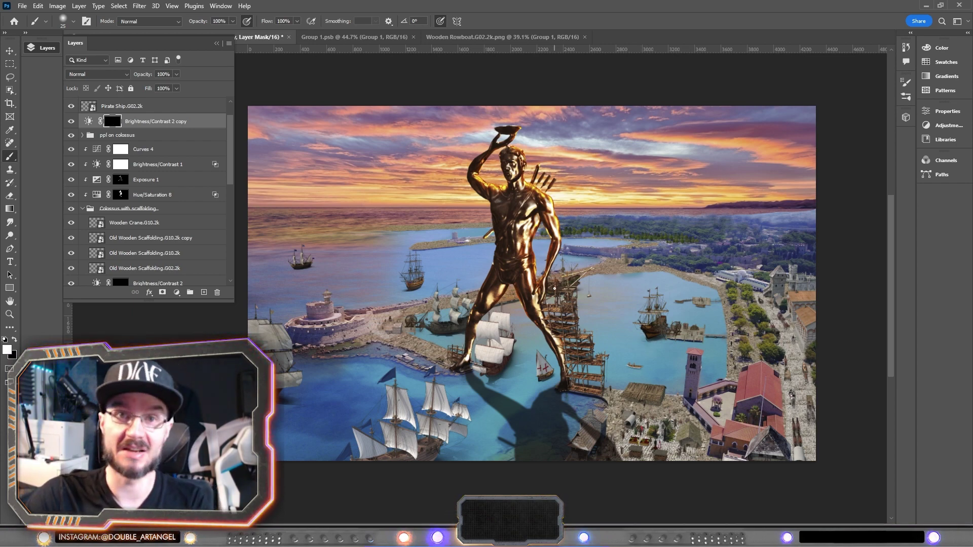
- Paint the clipped Exposure brightening onto the workers standing on the scaffolding with a very small white brush
scroll(546, 283, "up", 1)
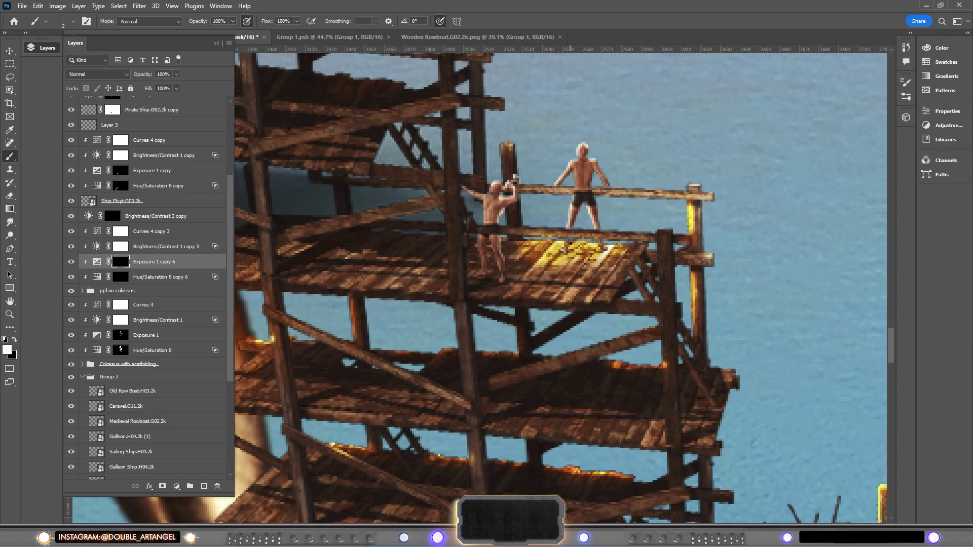
left_click(439, 202)
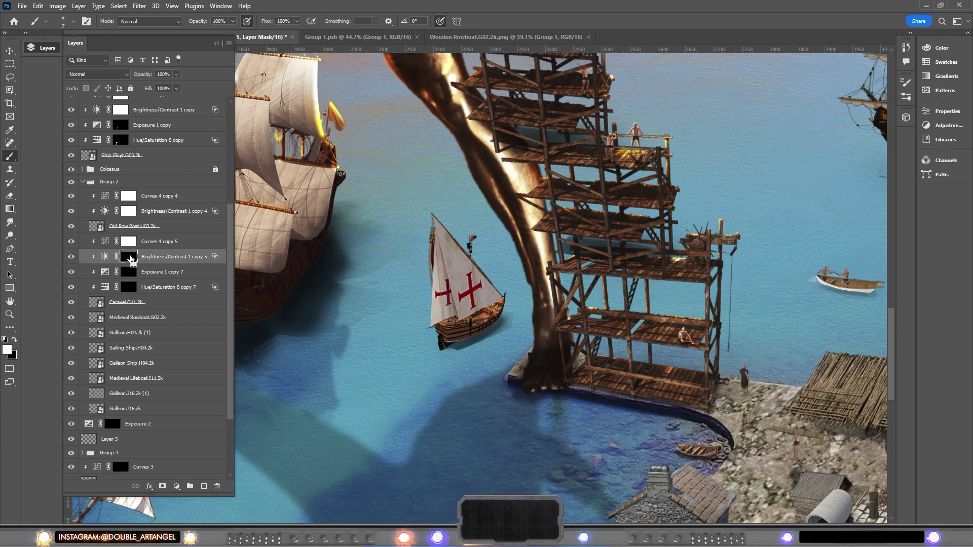
- Invert the mask of the caravel's clipped Brightness/Contrast adjustment to white and adjust the duplicated caravel layer beneath it as a shadow
key("ctrl+i")
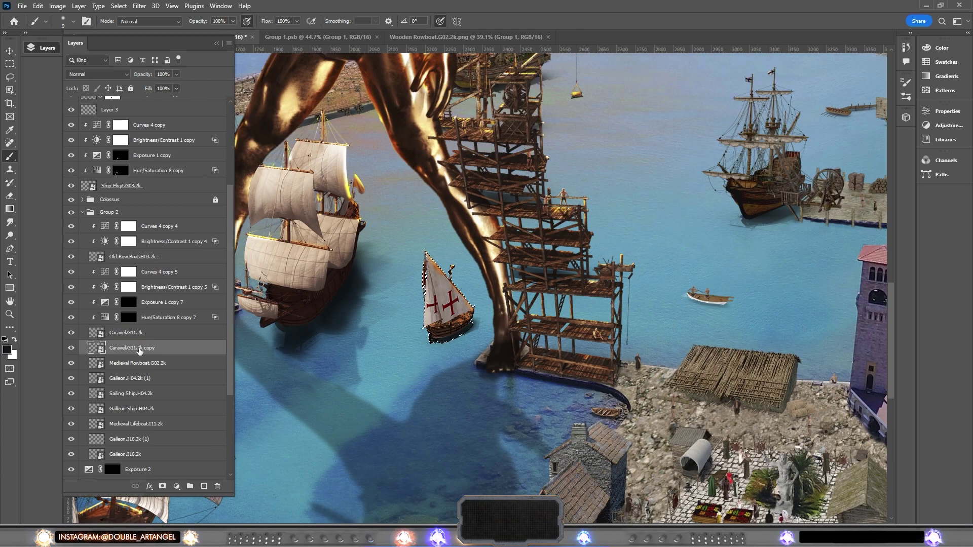
left_click_drag(516, 401, 528, 396)
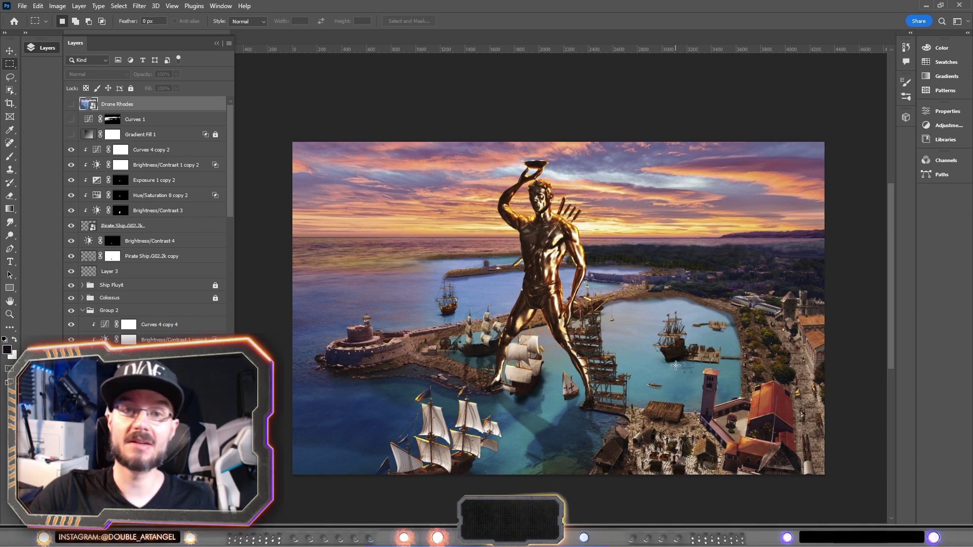
- Compare the composite with the original Drone Rhodes photo by showing and hiding that layer
scroll(682, 381, "up", 1)
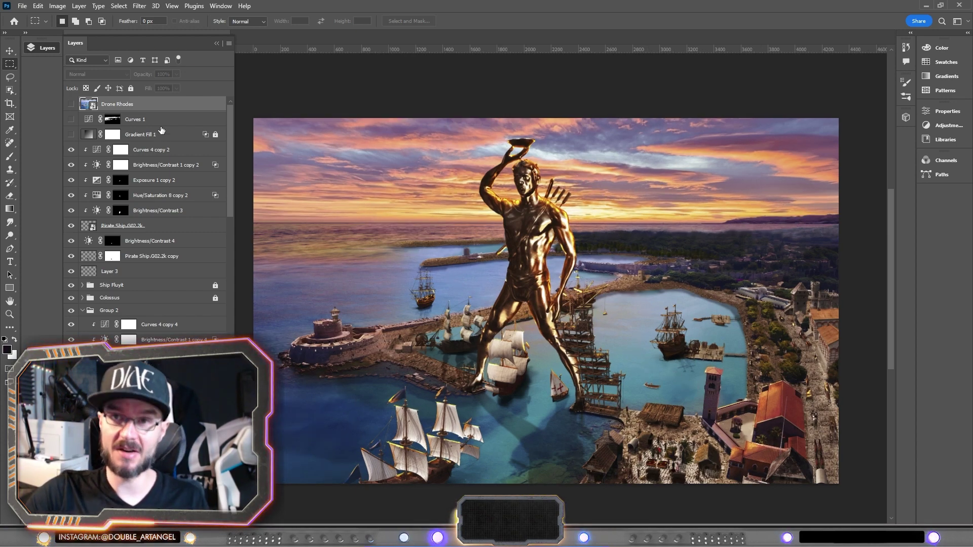
left_click(72, 104)
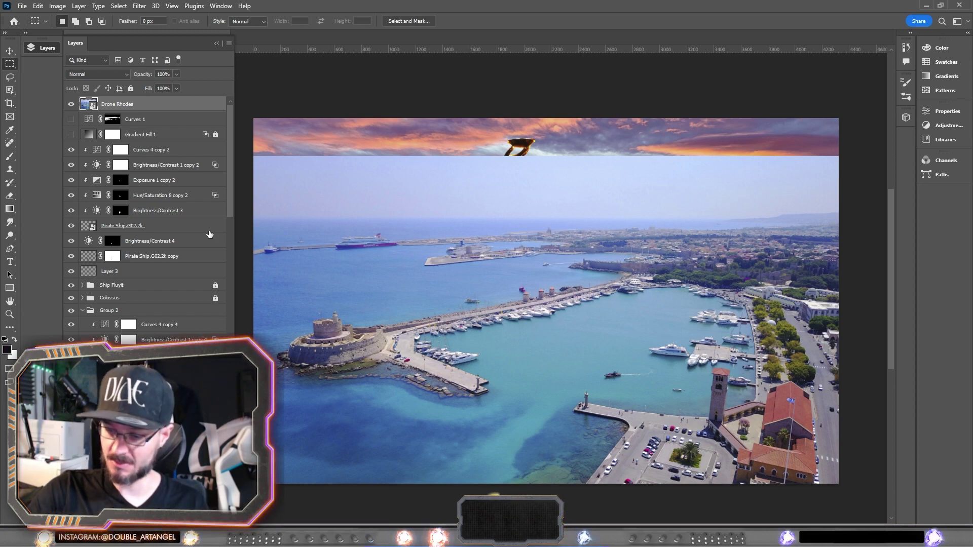
left_click(71, 104)
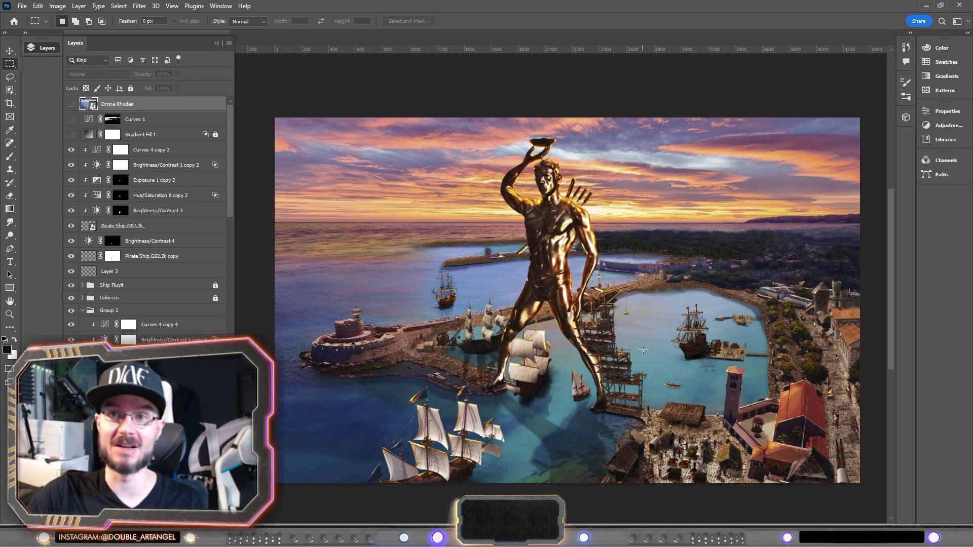
scroll(651, 360, "right", 1)
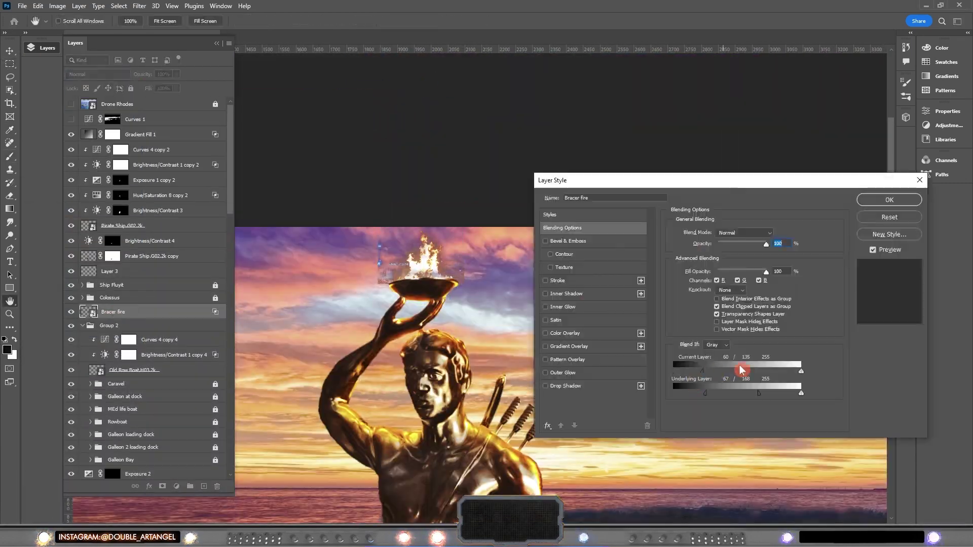
- Apply split Blend If shadow thresholds for the current and underlying layers to the Bracer fire layer above the statue's bowl
key("Return")
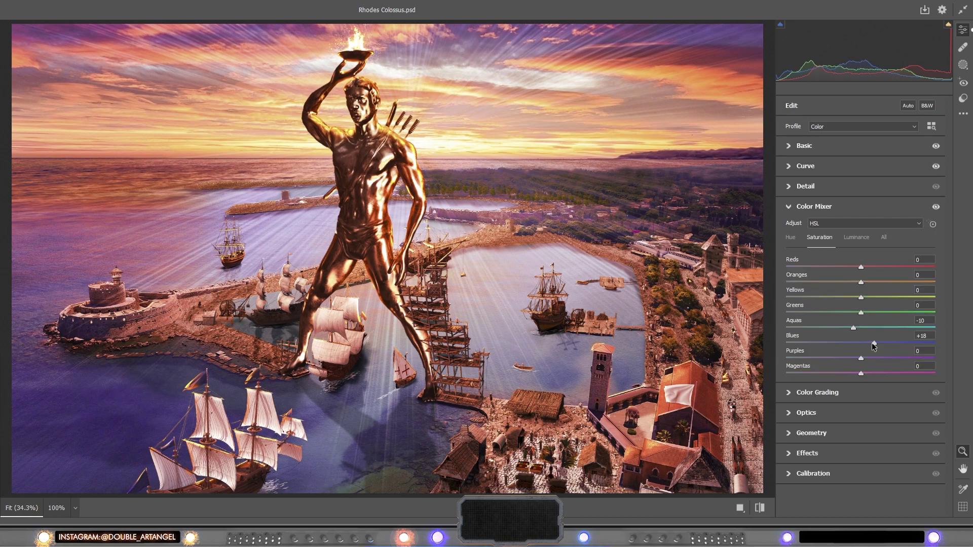
- Open the Color Grading controls for the finished harbor composite in the Camera Raw filter
left_click(817, 397)
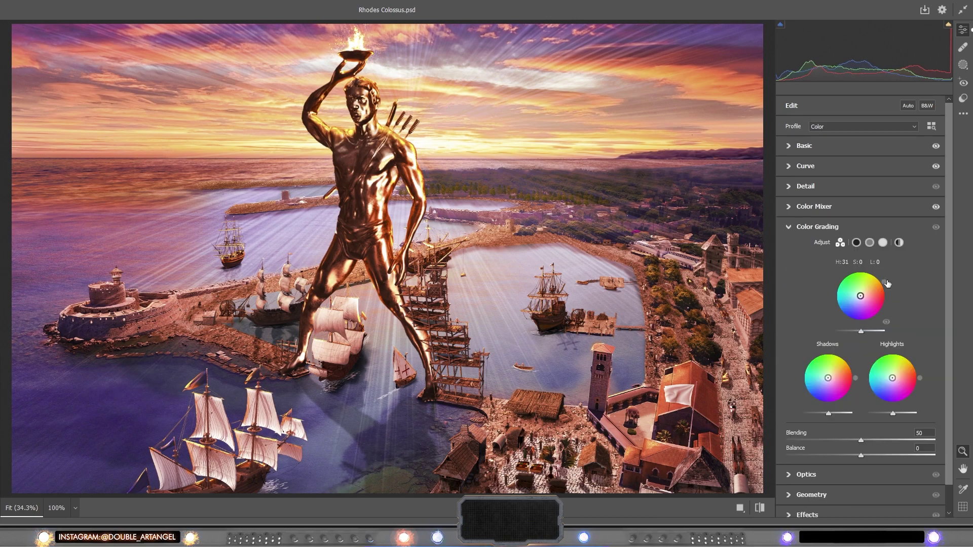